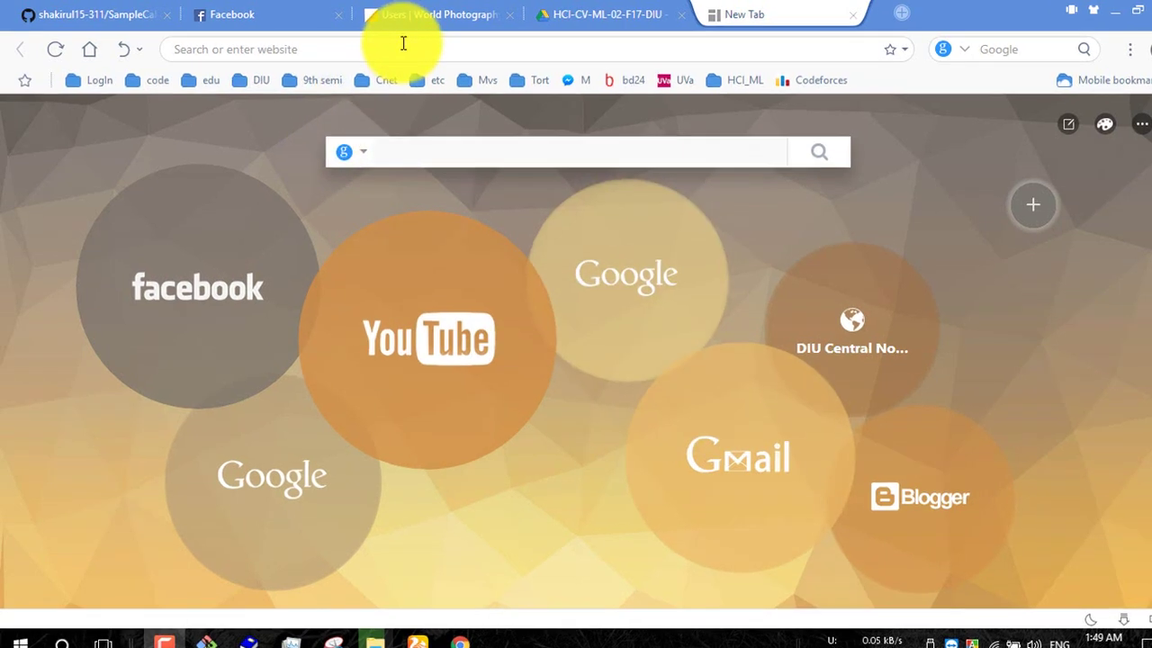
Open sites.google.com and choose the diu.edu.bd university account to sign in
click(404, 48)
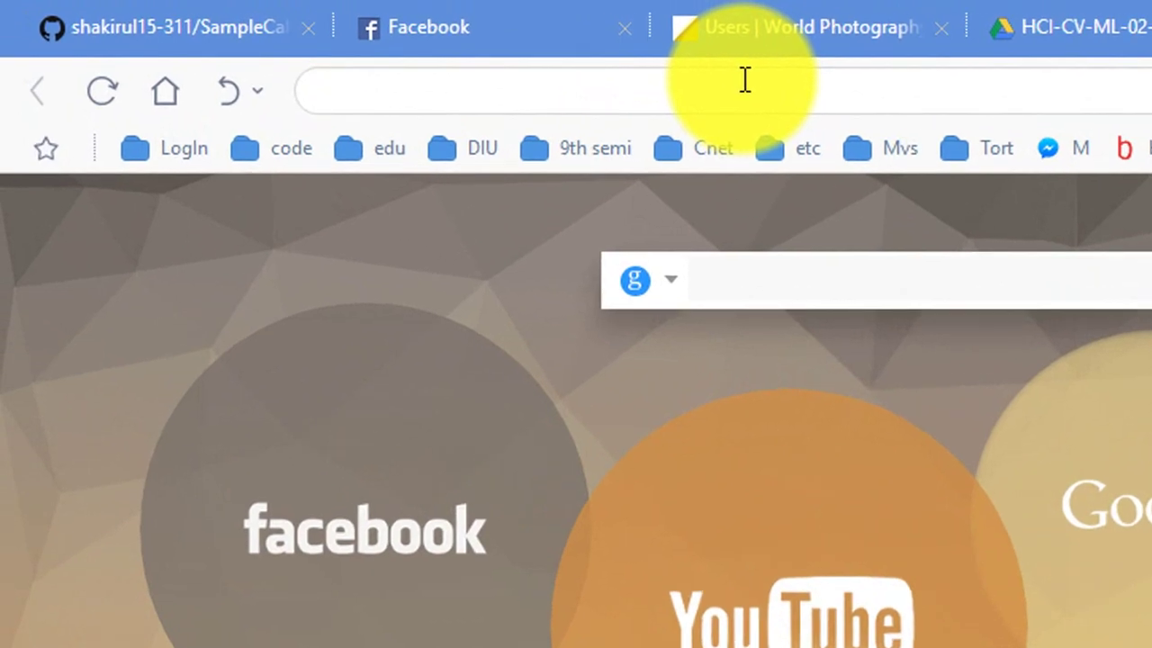
text(sites.google.com)
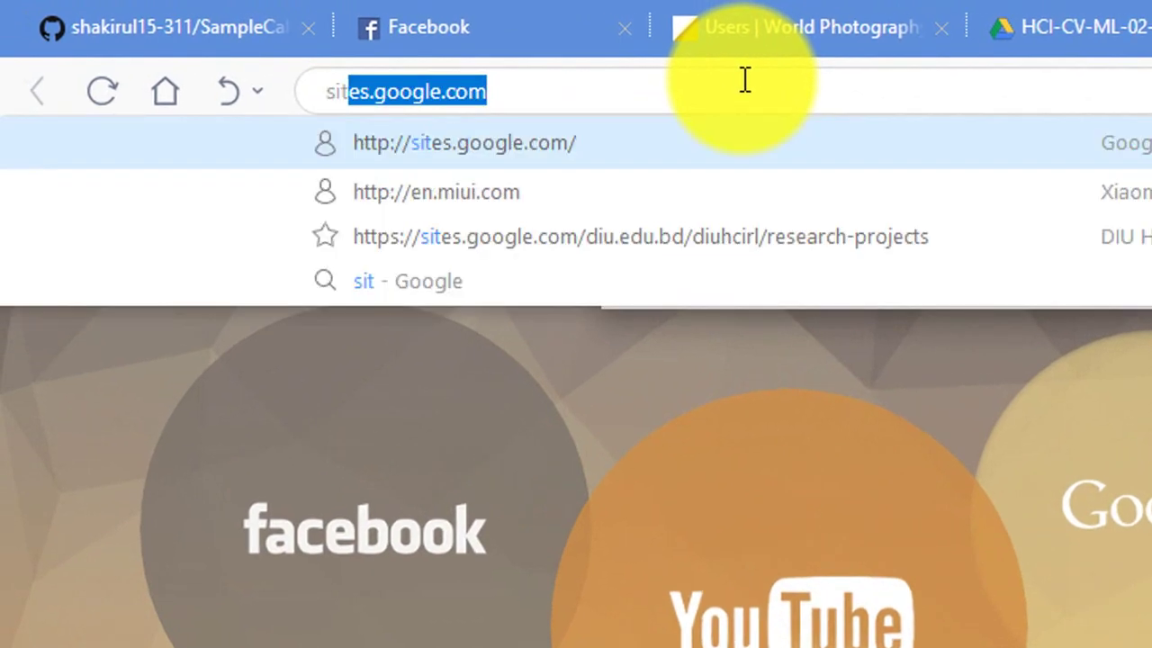
key(End)
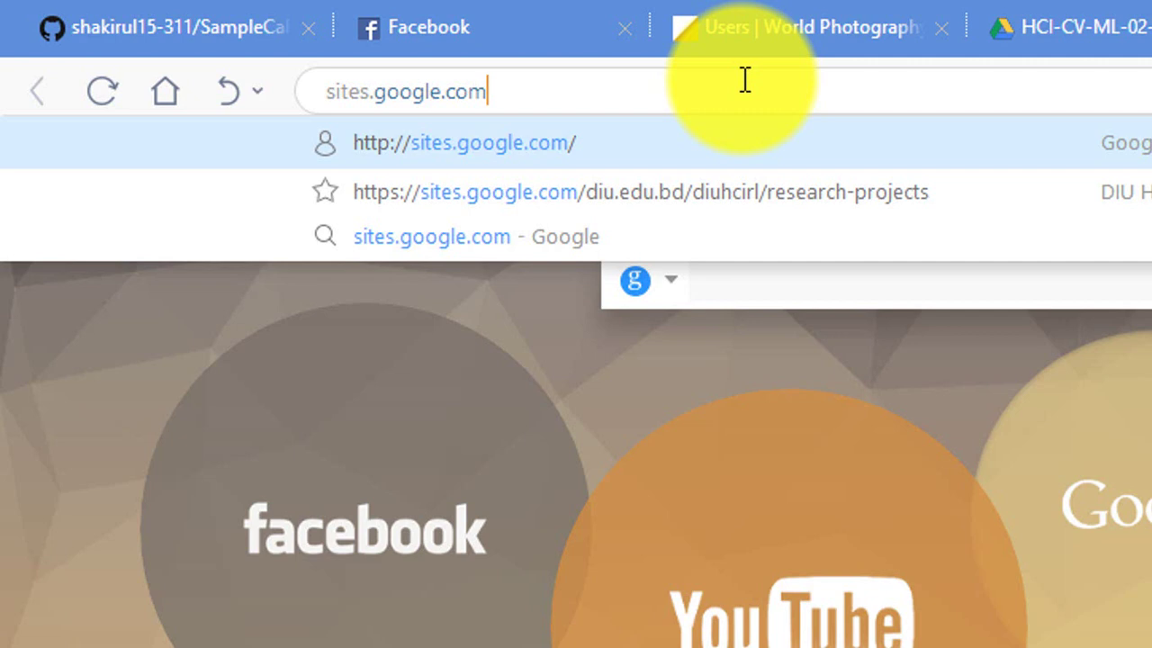
key(Return)
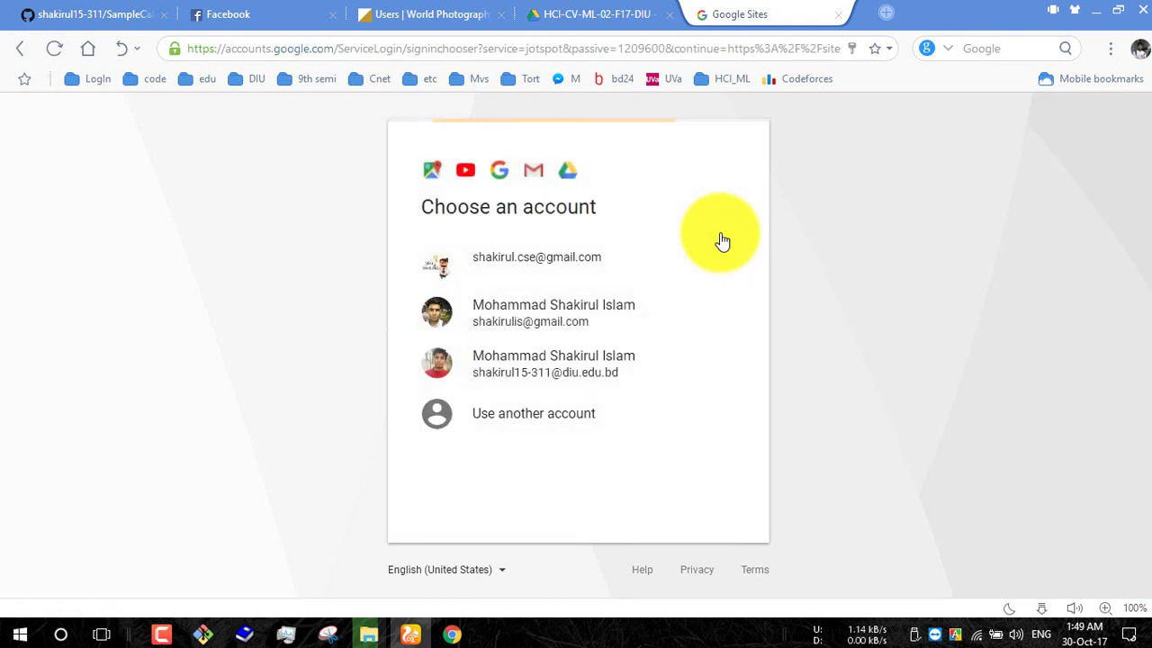
click(619, 376)
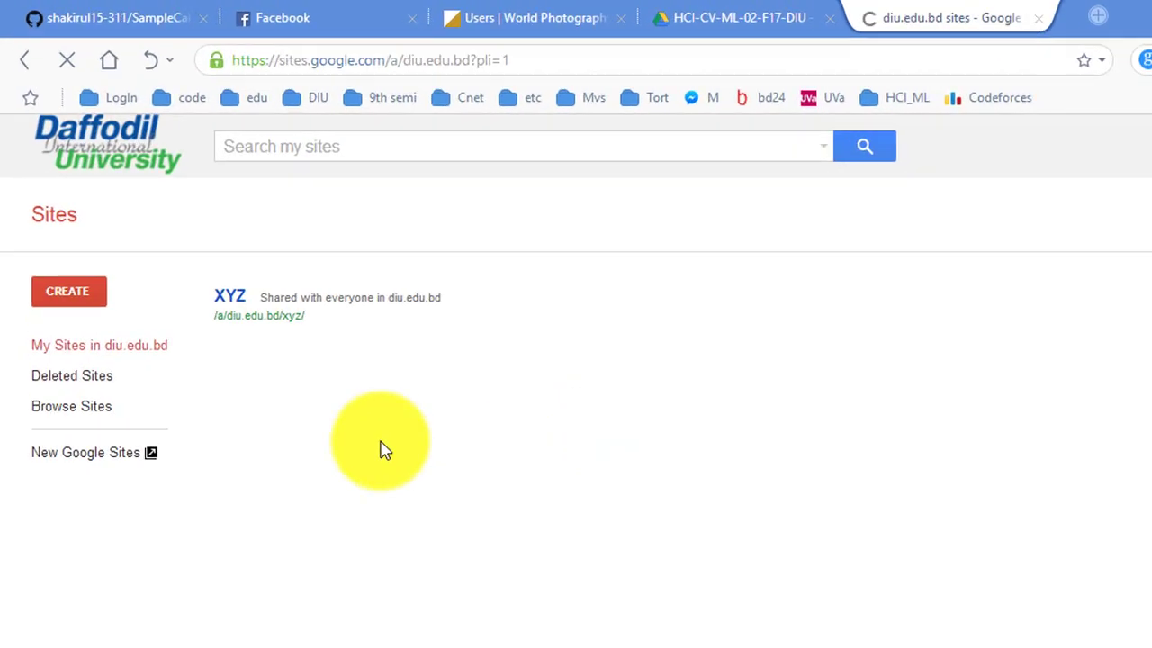
Create a site in new Sites and enter Cricket as its site name
click(76, 307)
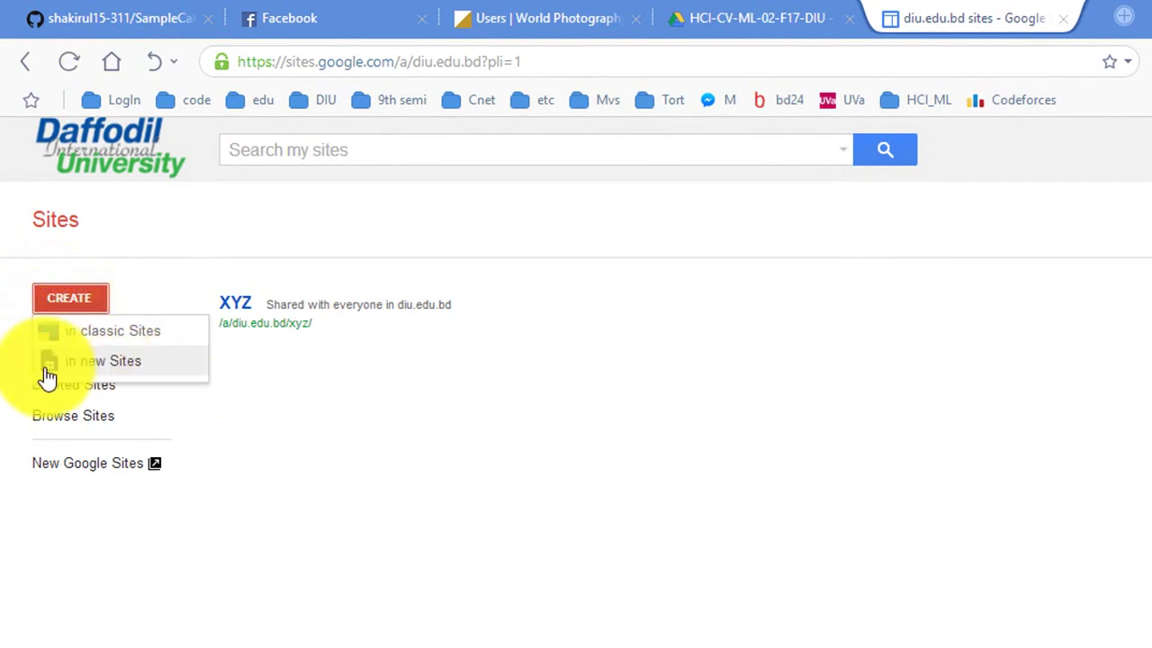
click(115, 369)
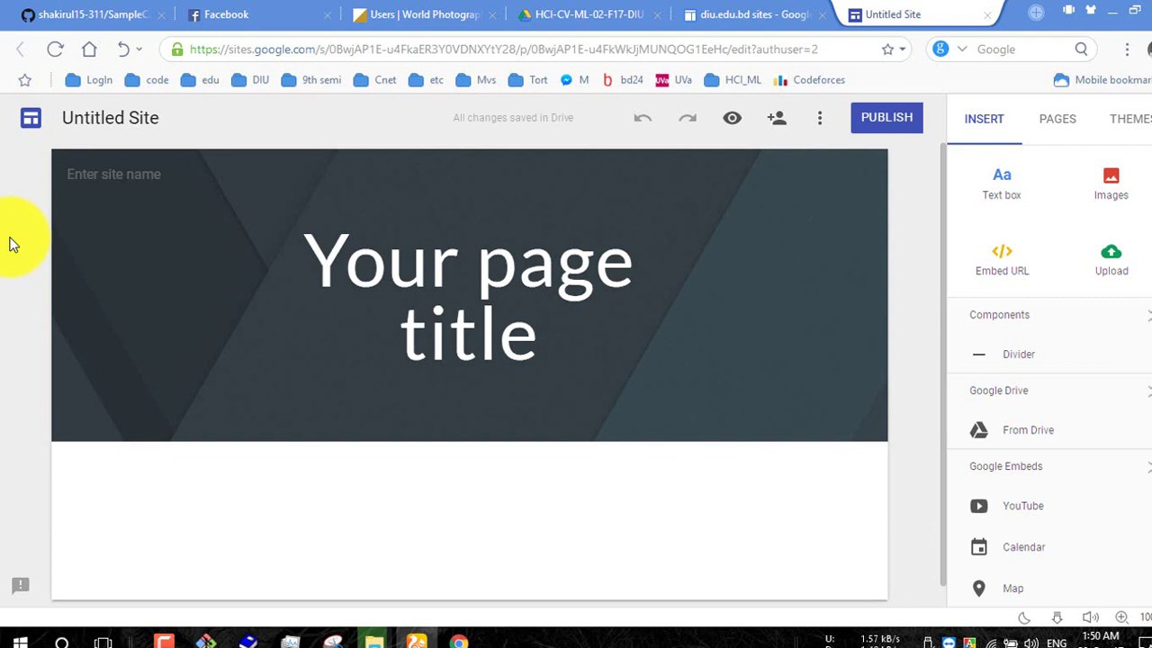
click(90, 173)
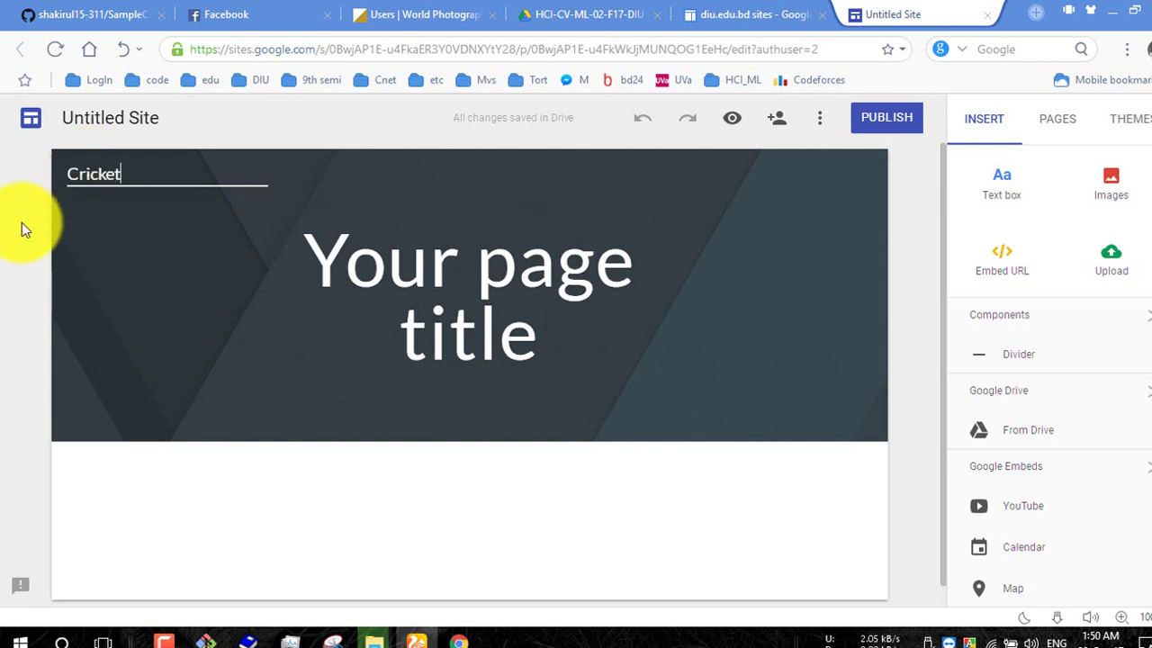
click(121, 108)
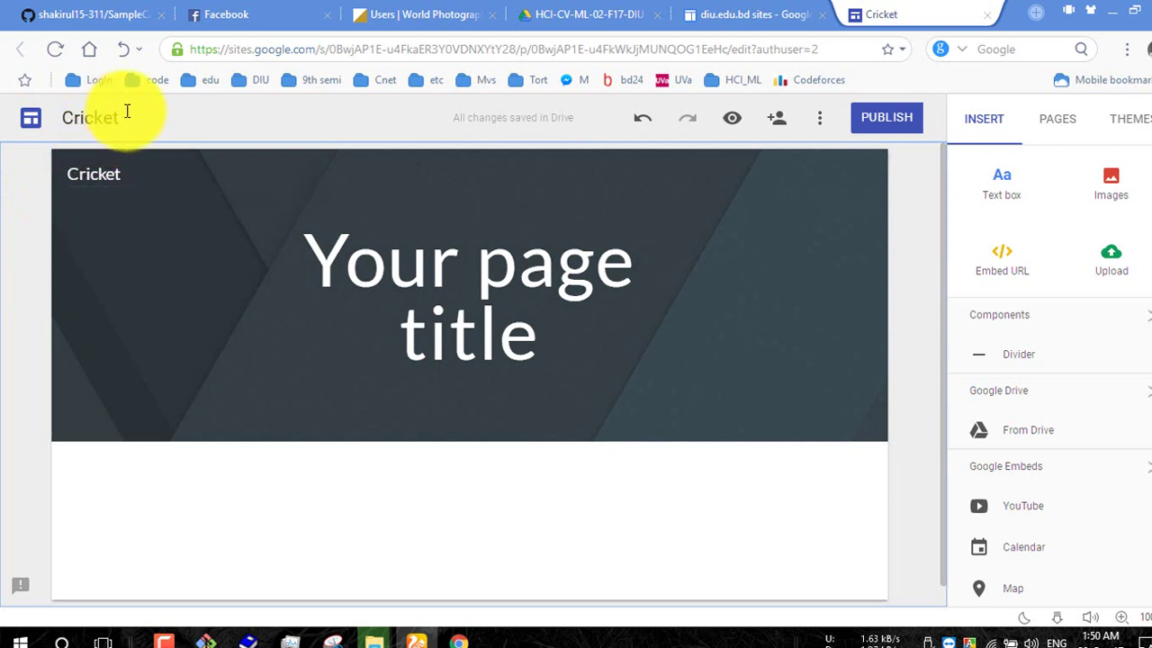
click(142, 115)
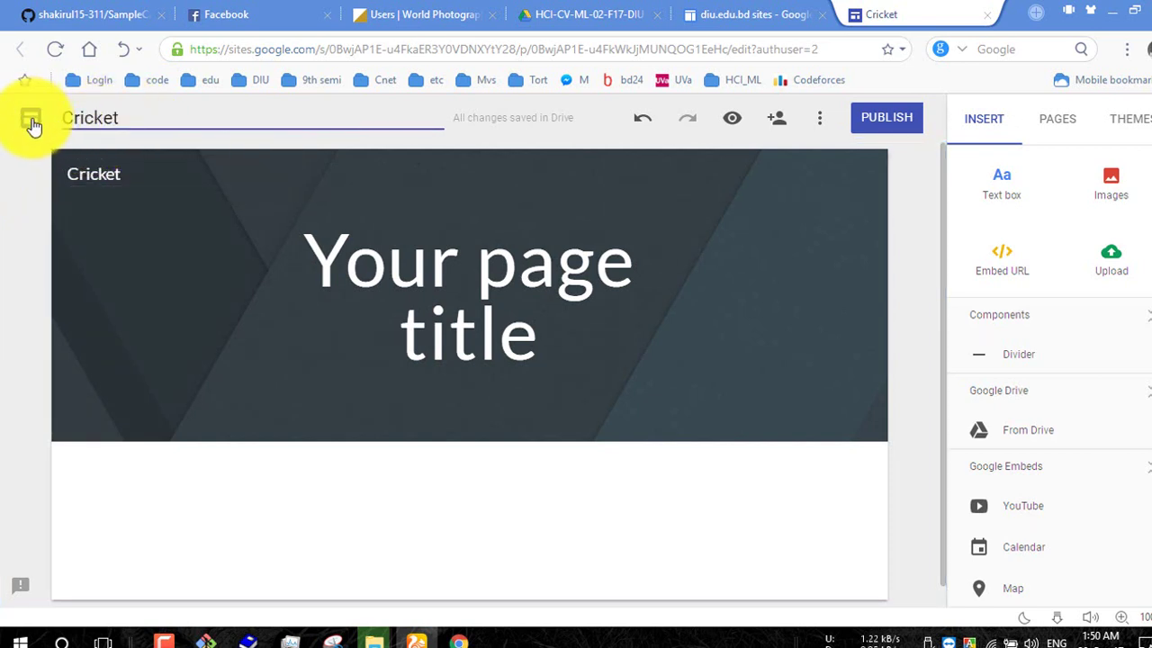
drag(141, 116, 52, 114)
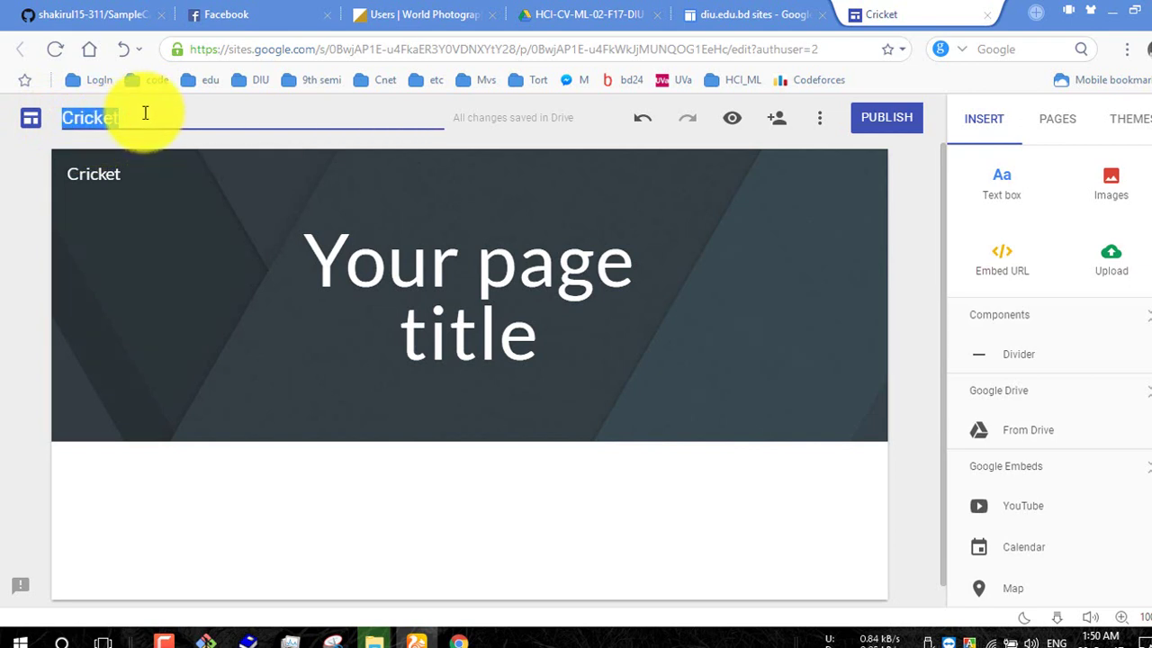
click(26, 224)
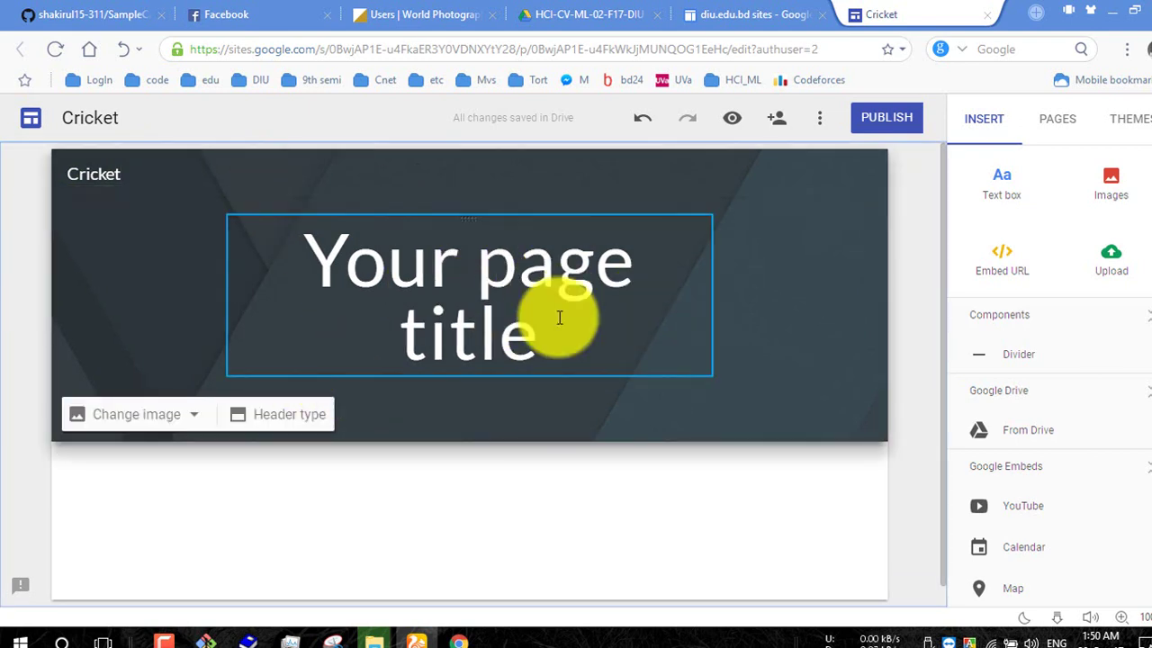
Replace the placeholder page title in the Home page header with Cricket
click(1060, 120)
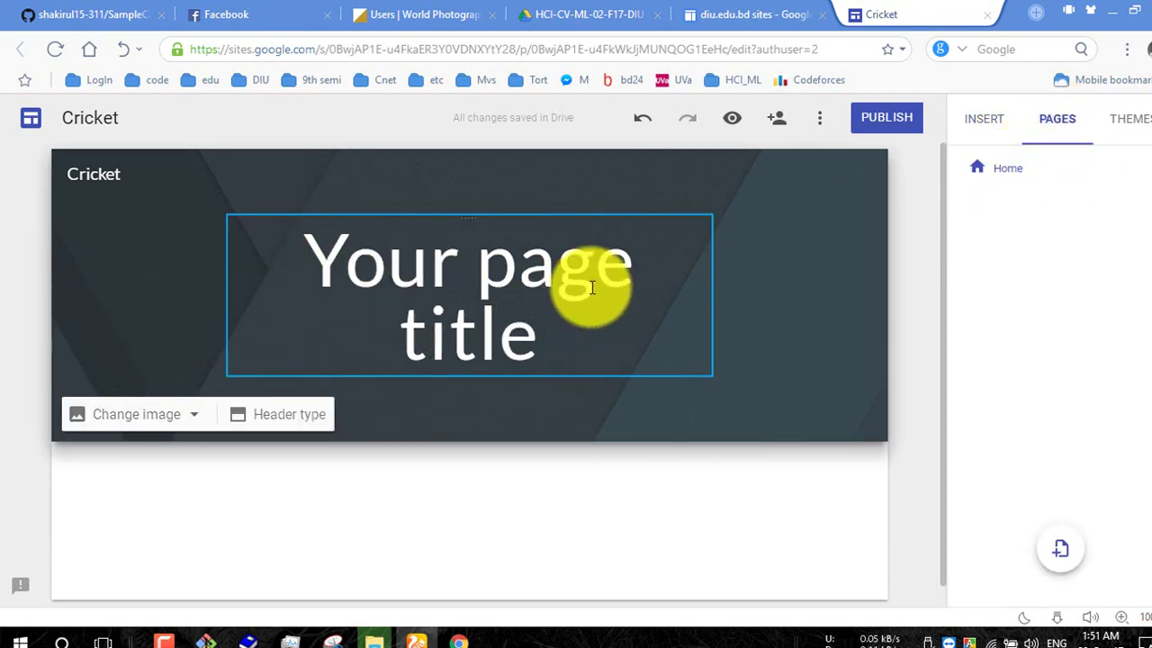
click(554, 322)
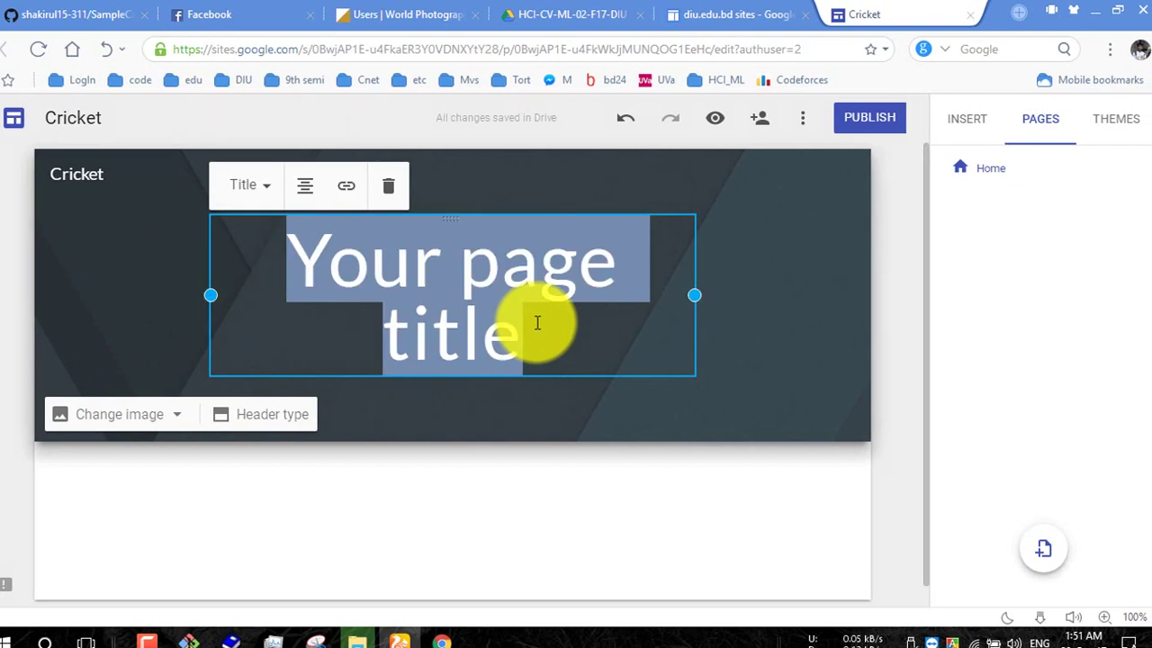
text(Cricke)
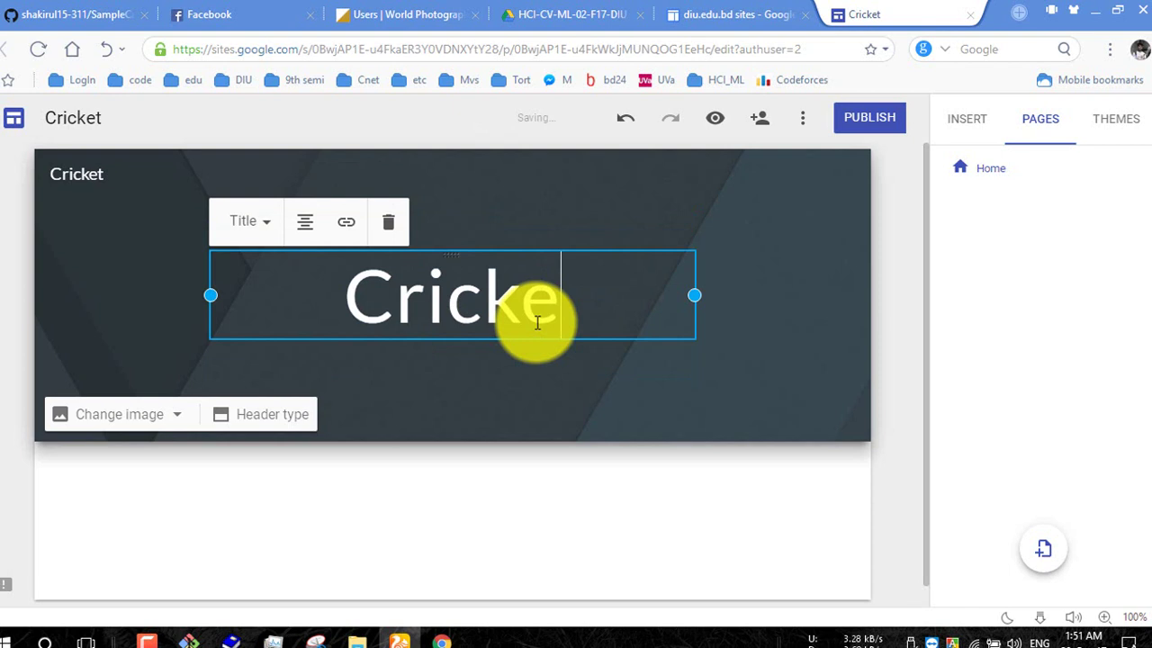
text(t)
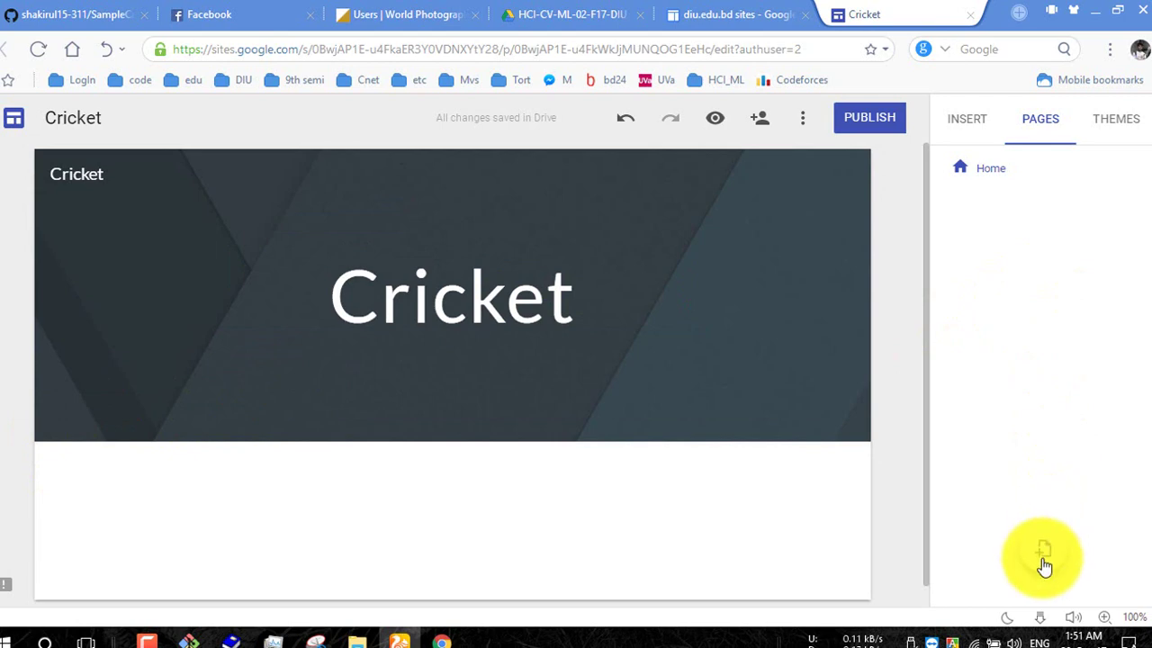
Add a new page named About to the site
click(1043, 548)
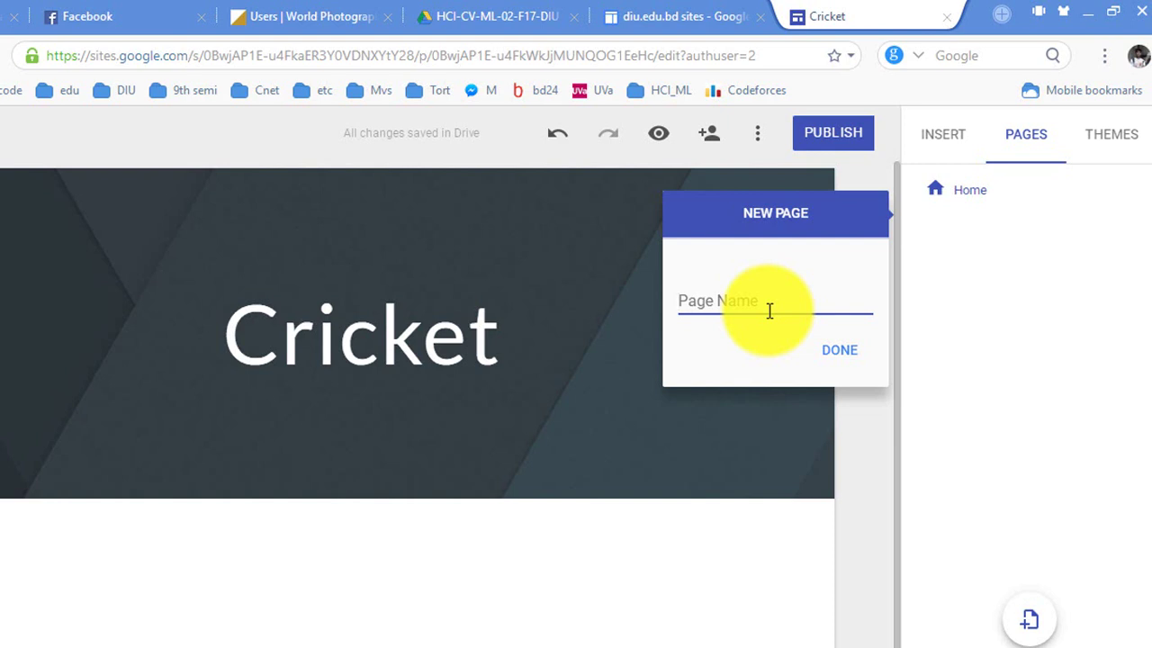
text(About)
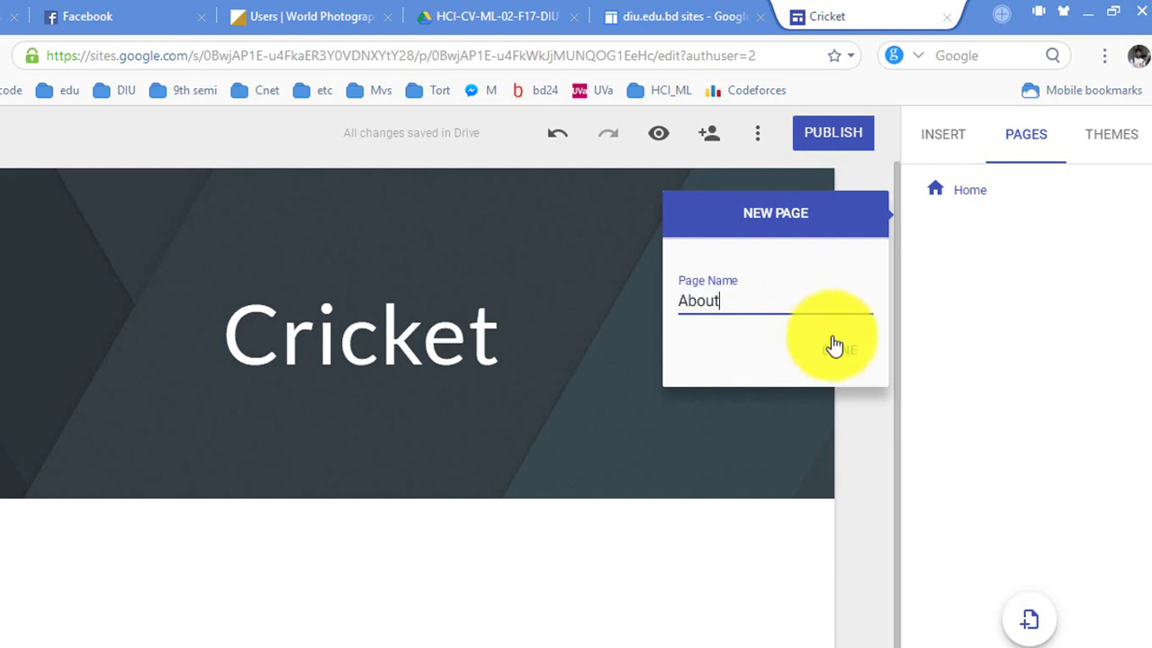
click(841, 350)
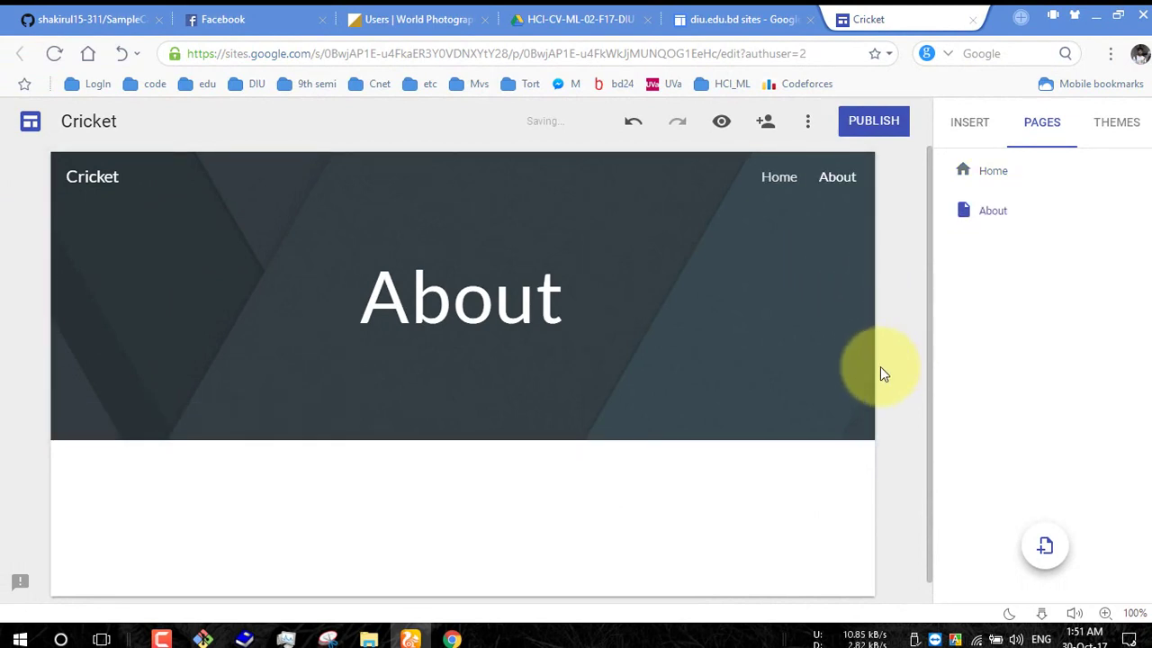
Return to the Home page, preview the site including its About page, and exit the preview
click(779, 178)
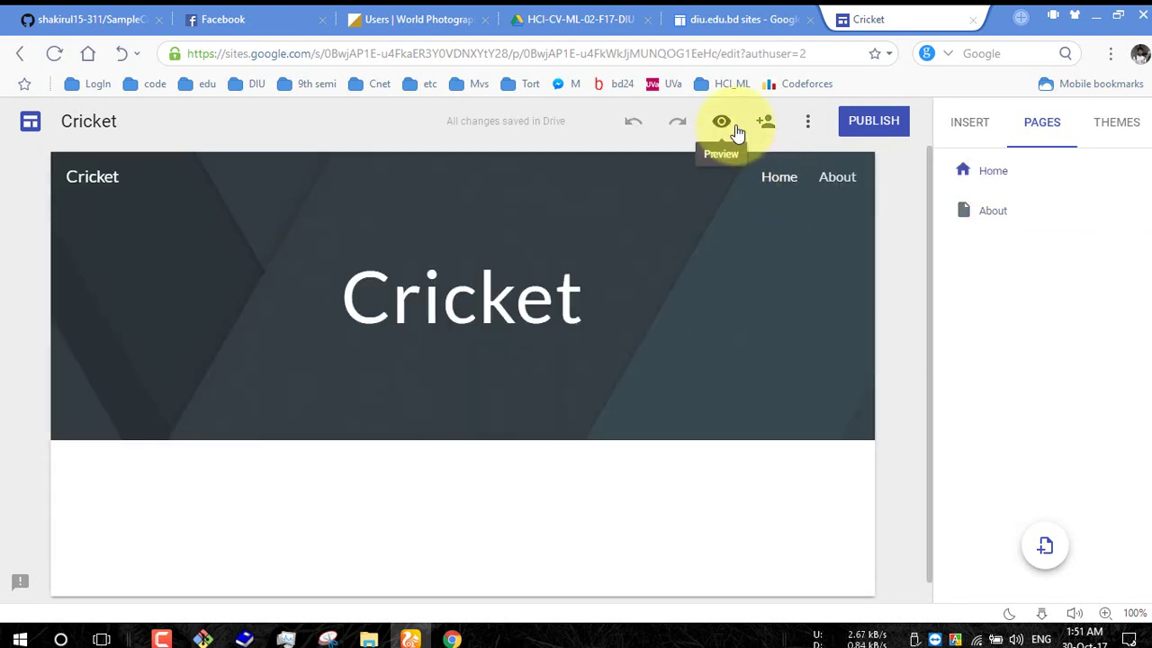
click(734, 128)
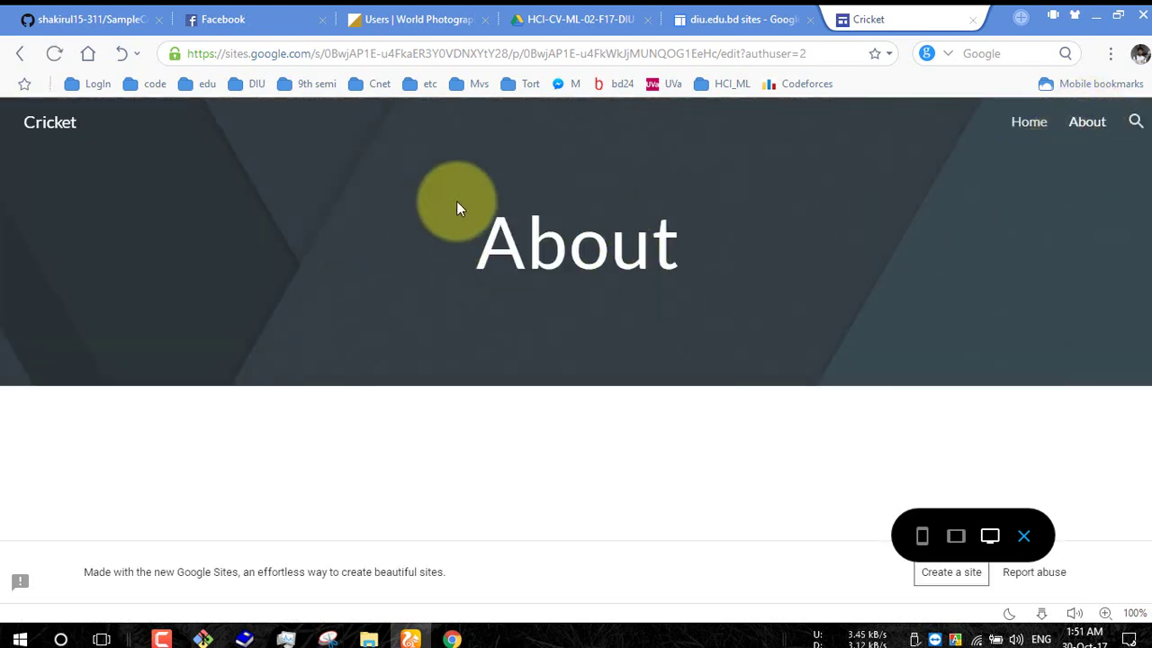
click(1023, 537)
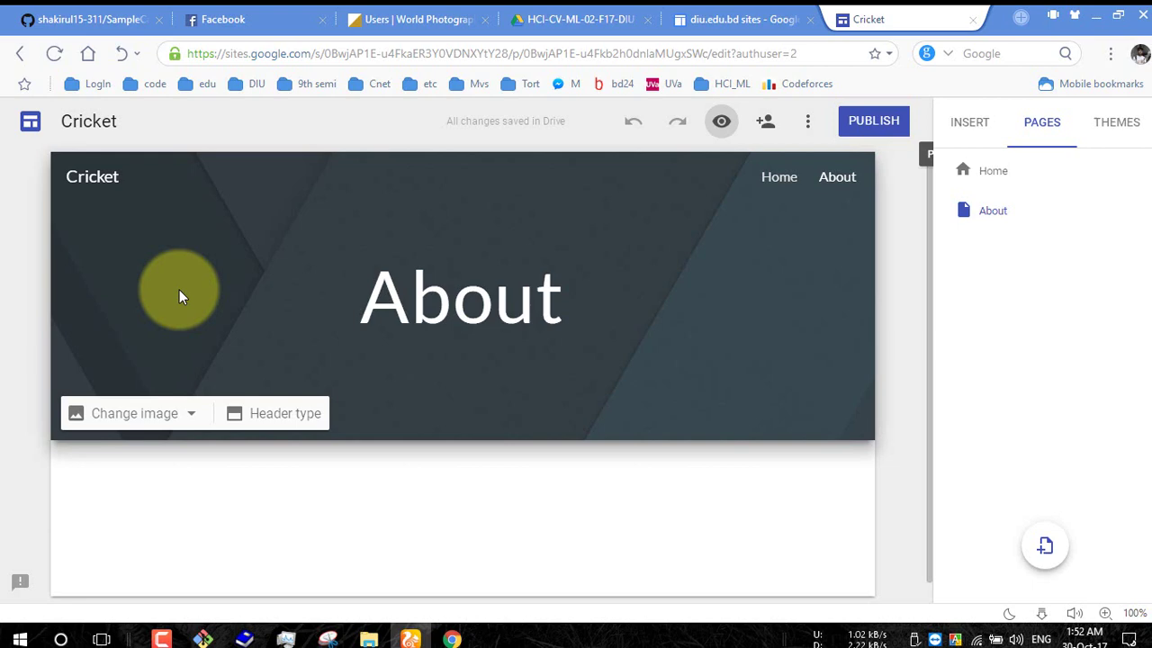
Upload red-cricket-ball-on-the-green-glass-wall-1038x576.jpg from the HCI ML Cricket folder on drive G as the About page's header image
click(156, 414)
click(127, 457)
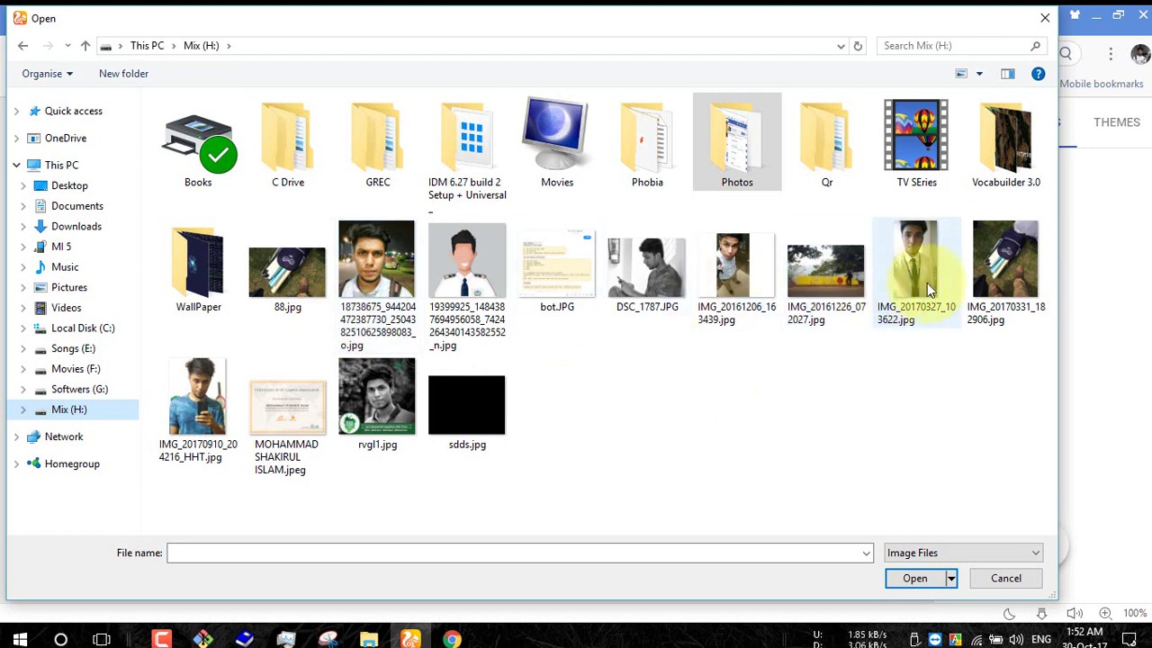
click(1003, 261)
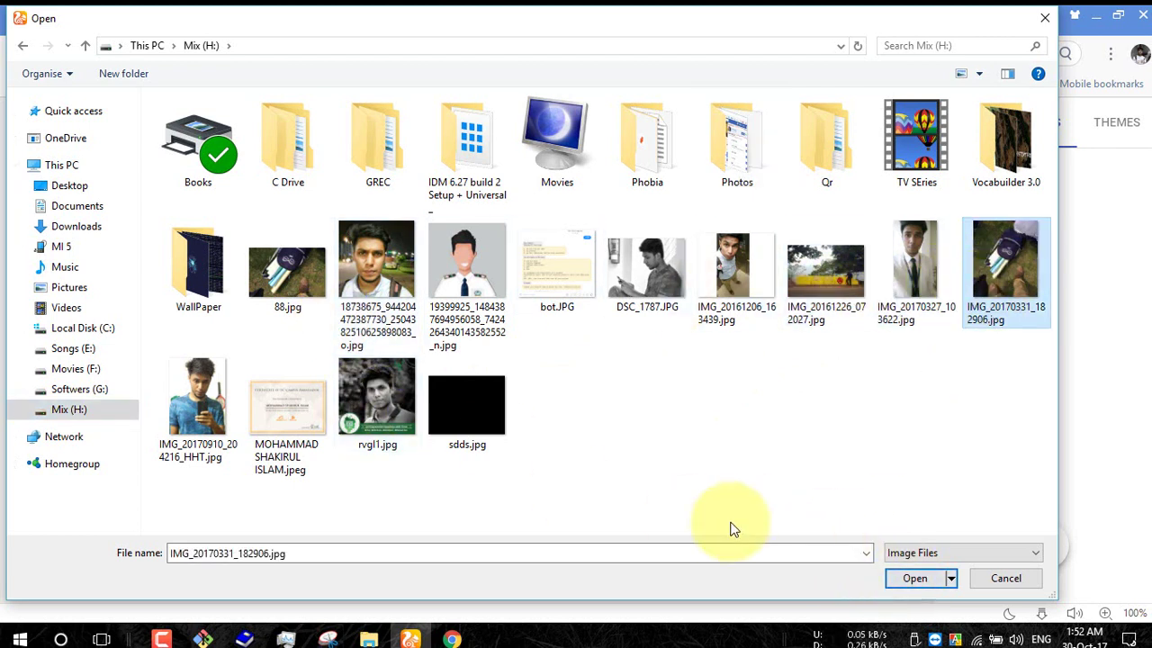
click(78, 388)
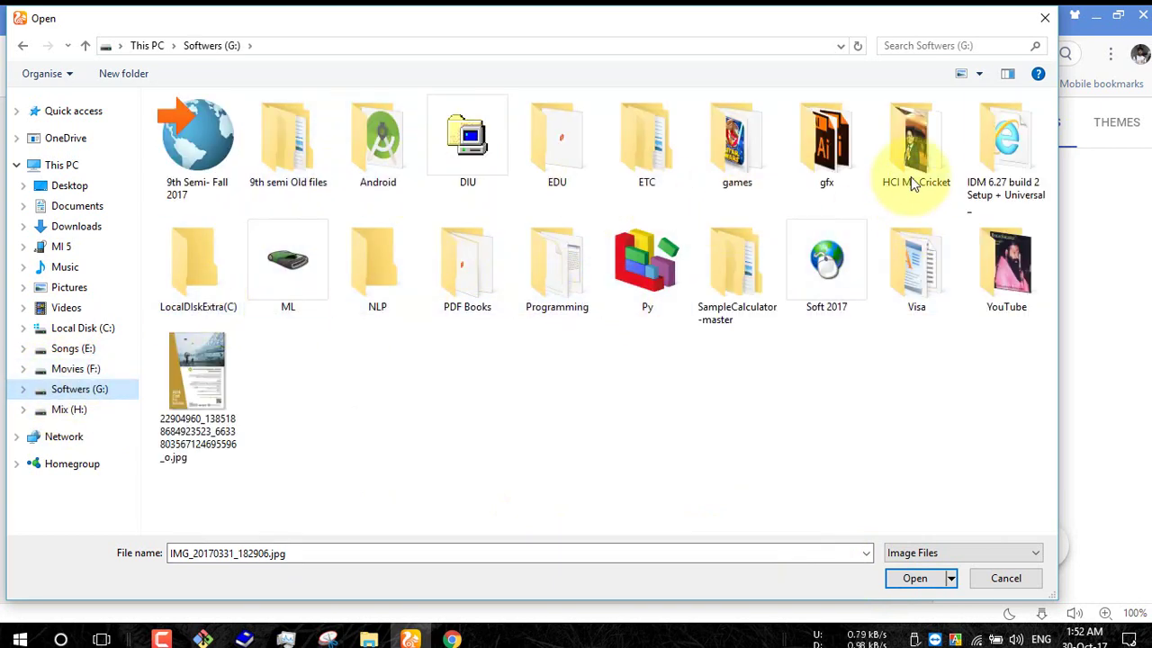
double_click(910, 177)
click(625, 296)
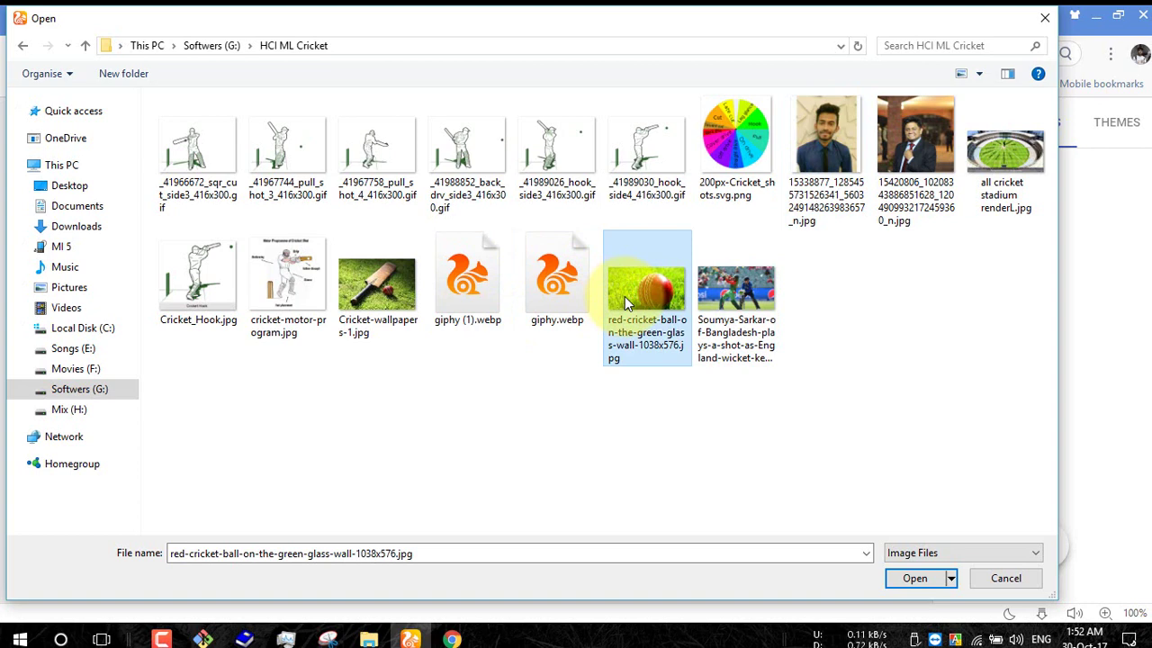
click(914, 578)
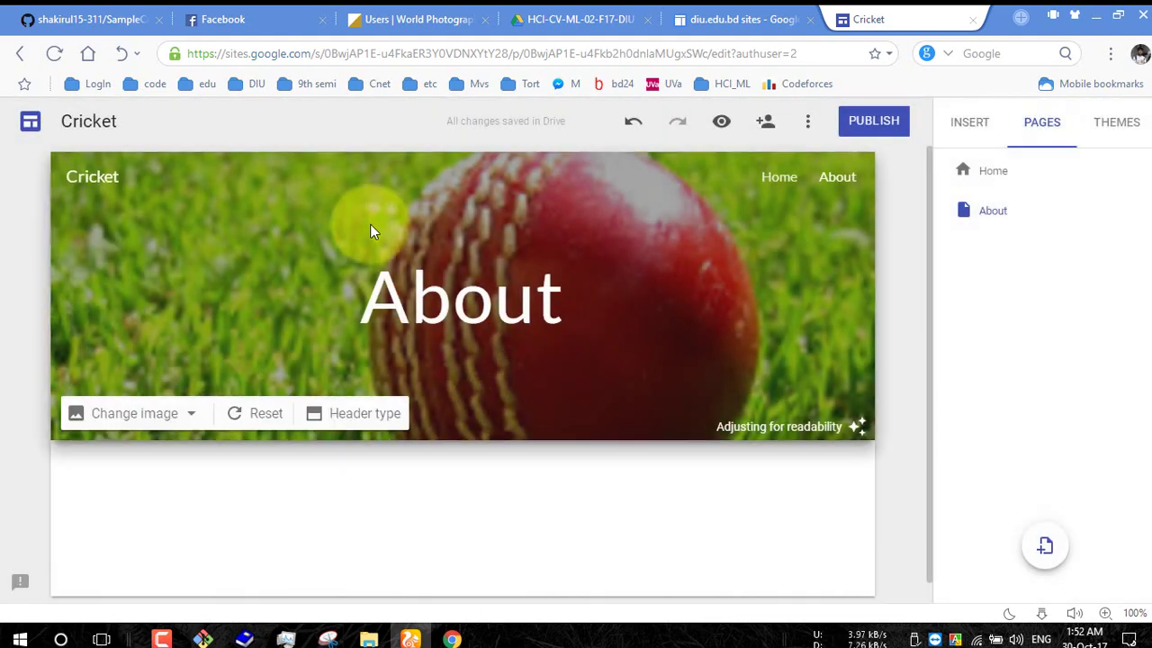
Upload Cricket-wallpapers-1.jpg from the HCI ML Cricket folder as the Home page's header image
click(781, 185)
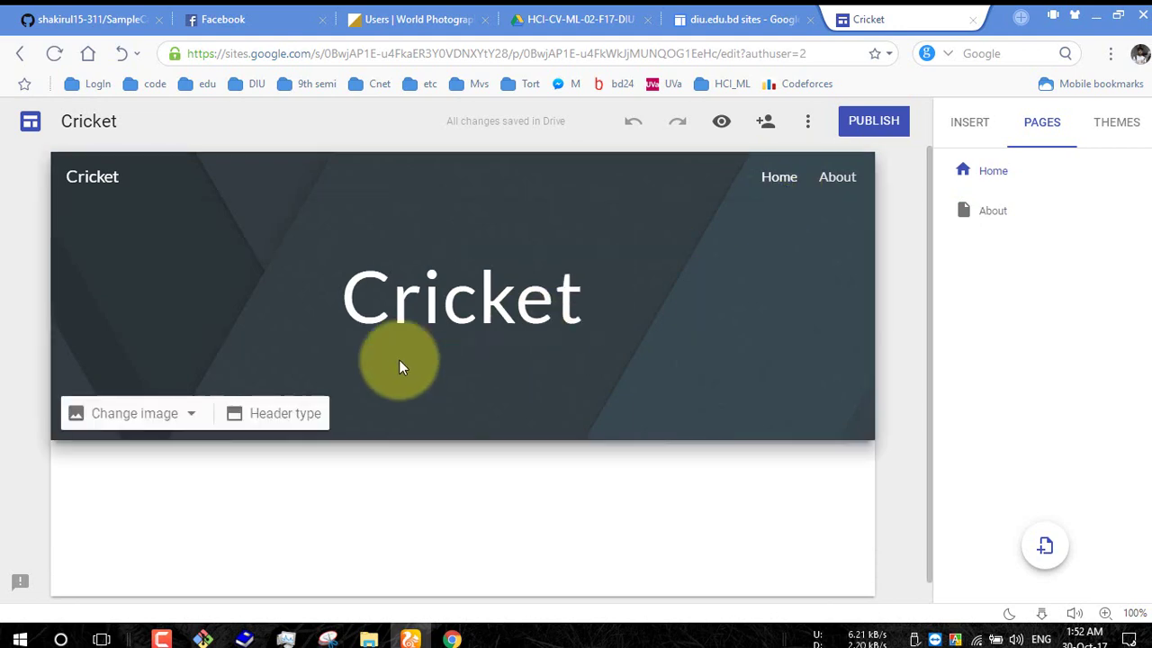
click(134, 413)
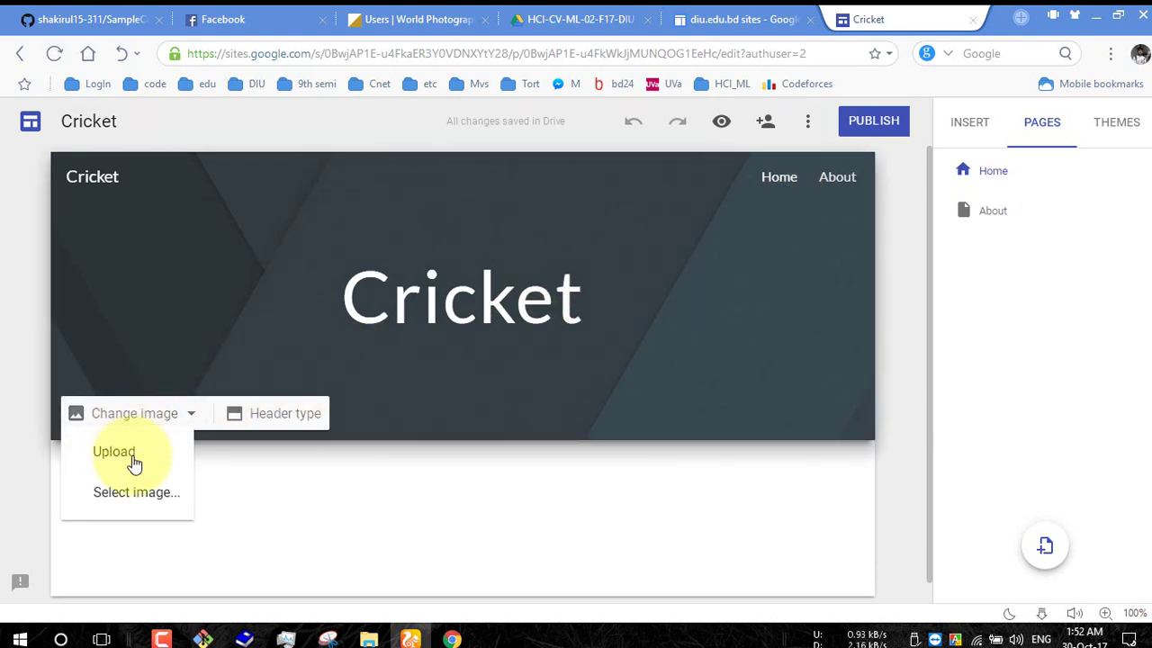
click(133, 462)
click(378, 286)
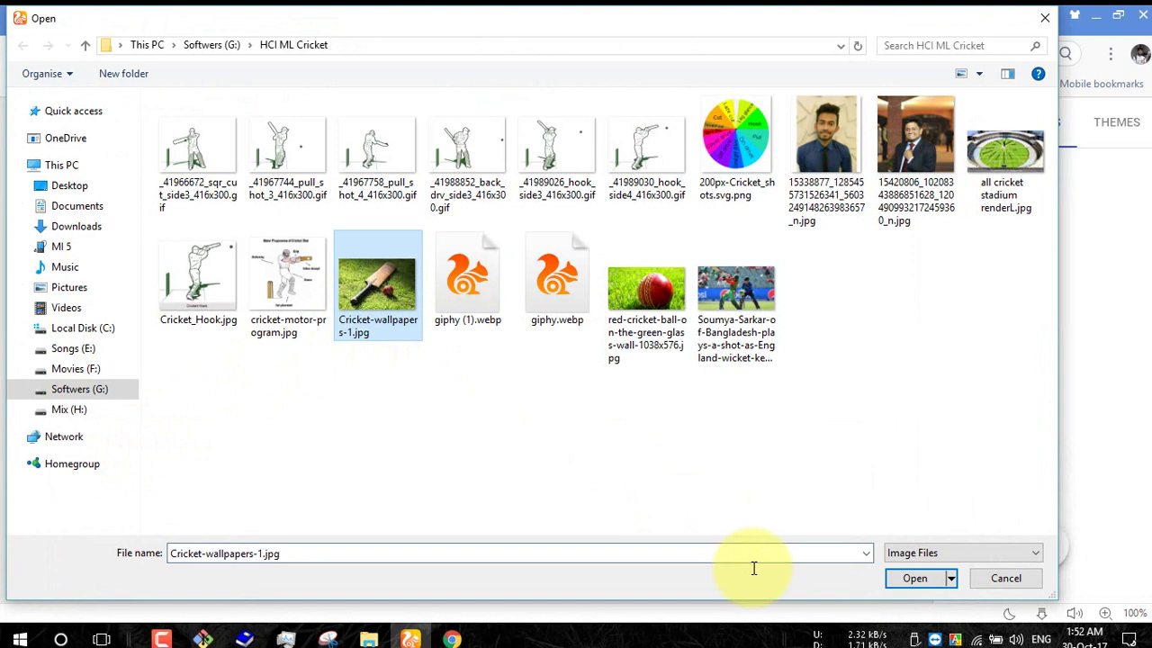
click(908, 576)
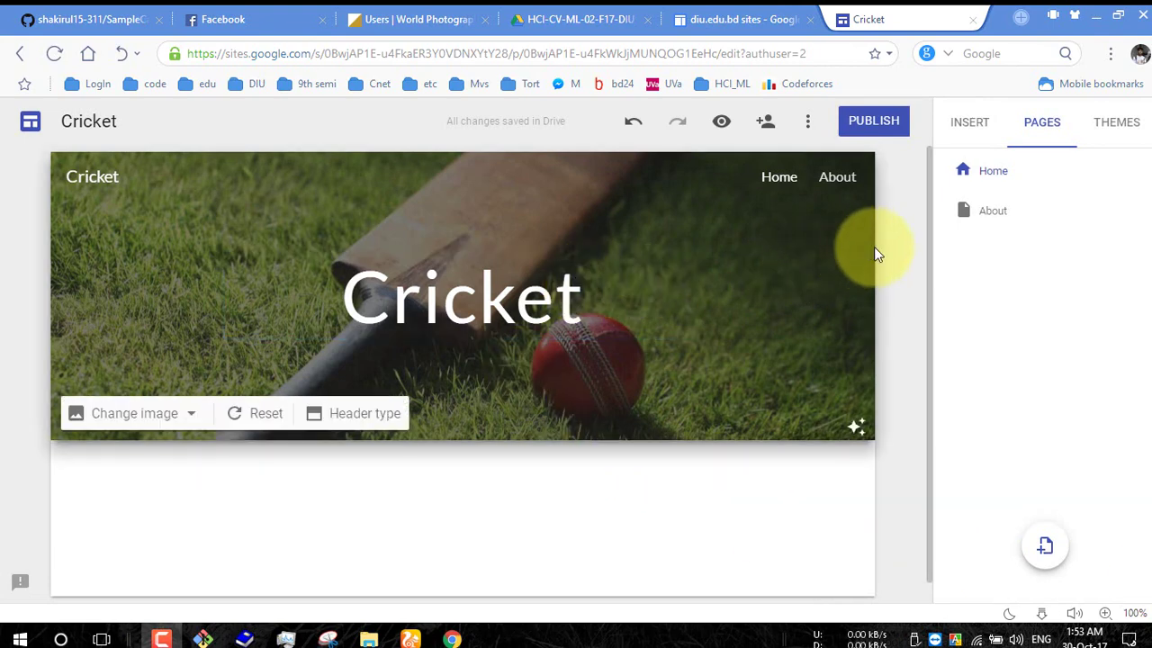
Try the Title only and Banner header types on the Home page, and settle on Large banner
mouse_move(324, 437)
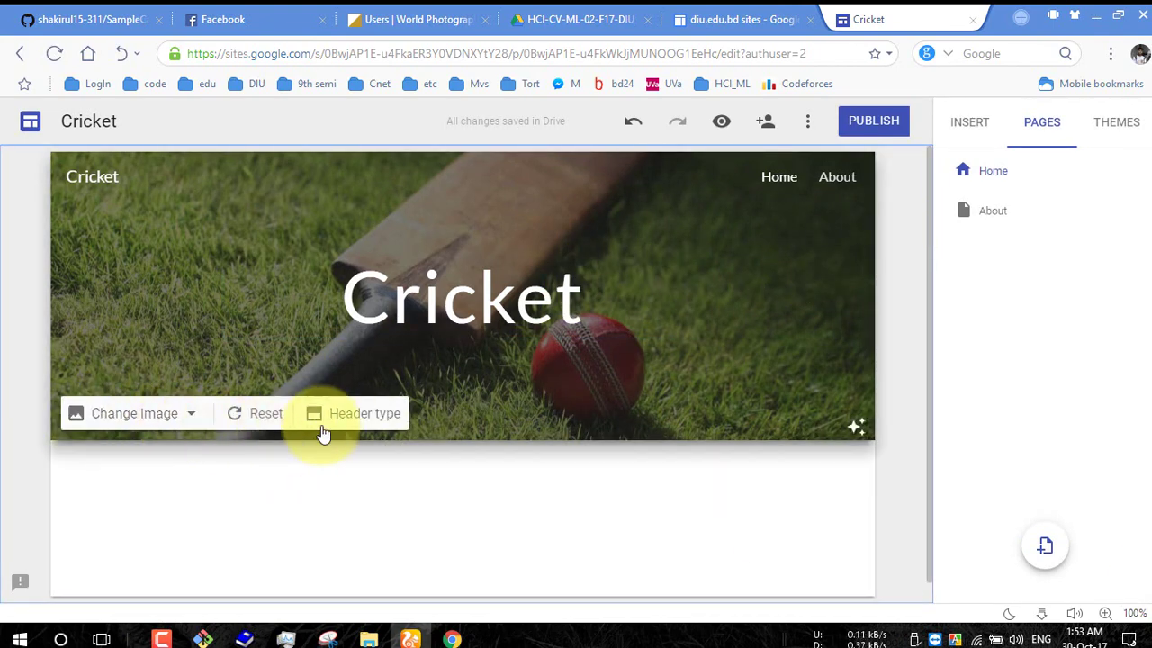
click(346, 420)
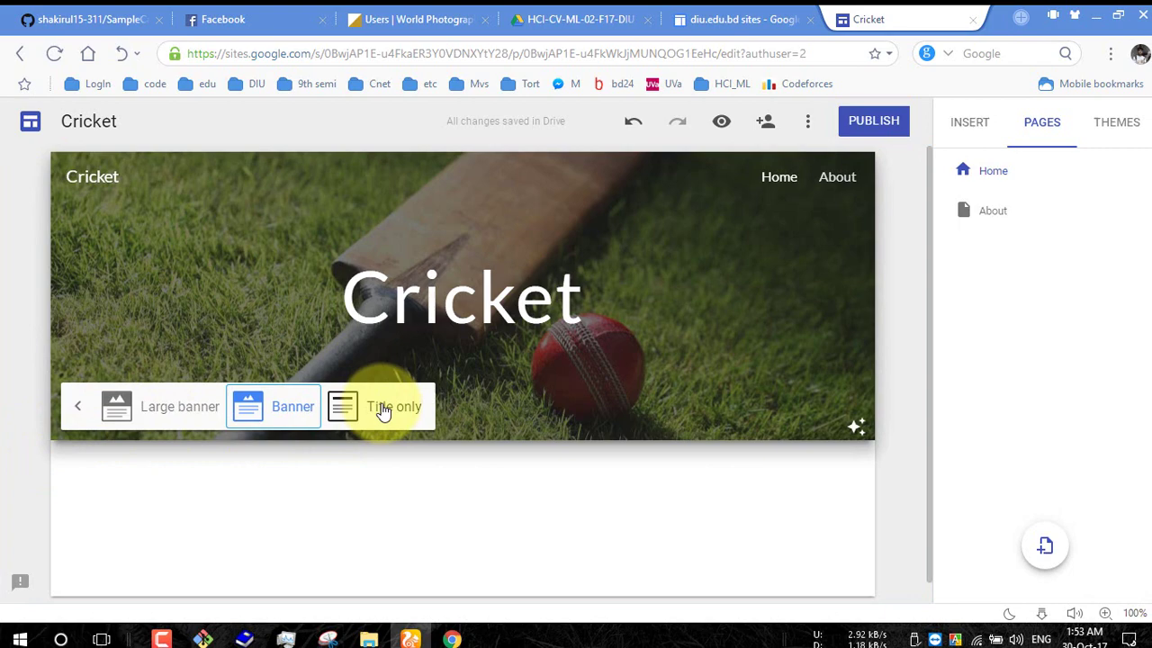
click(382, 409)
click(290, 277)
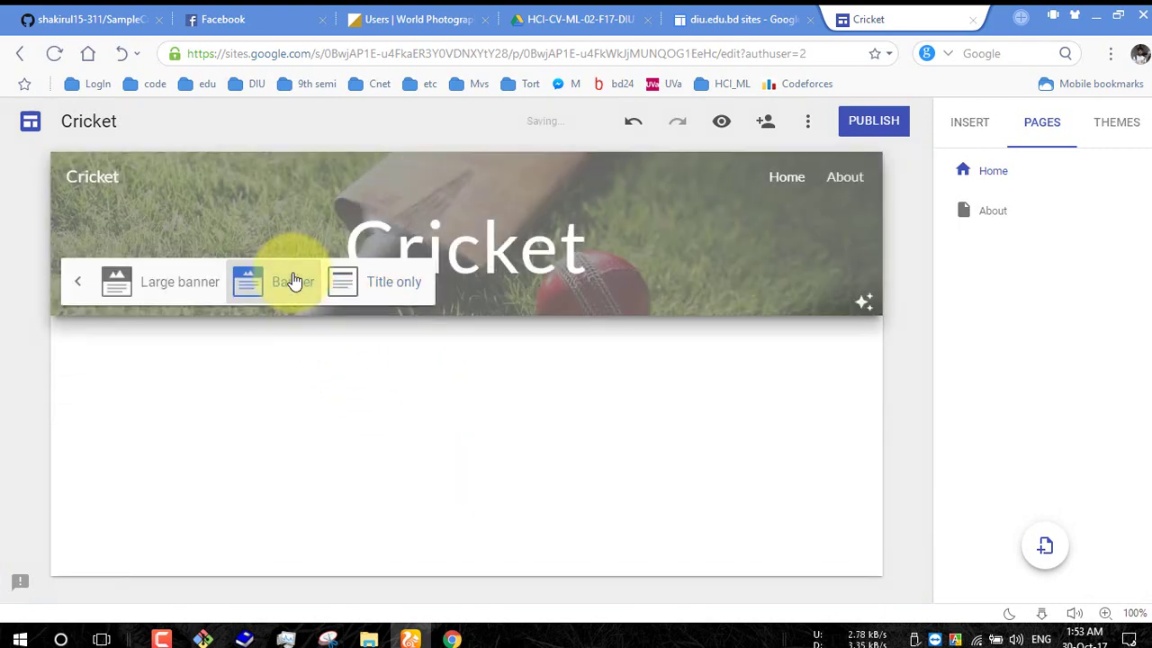
click(185, 405)
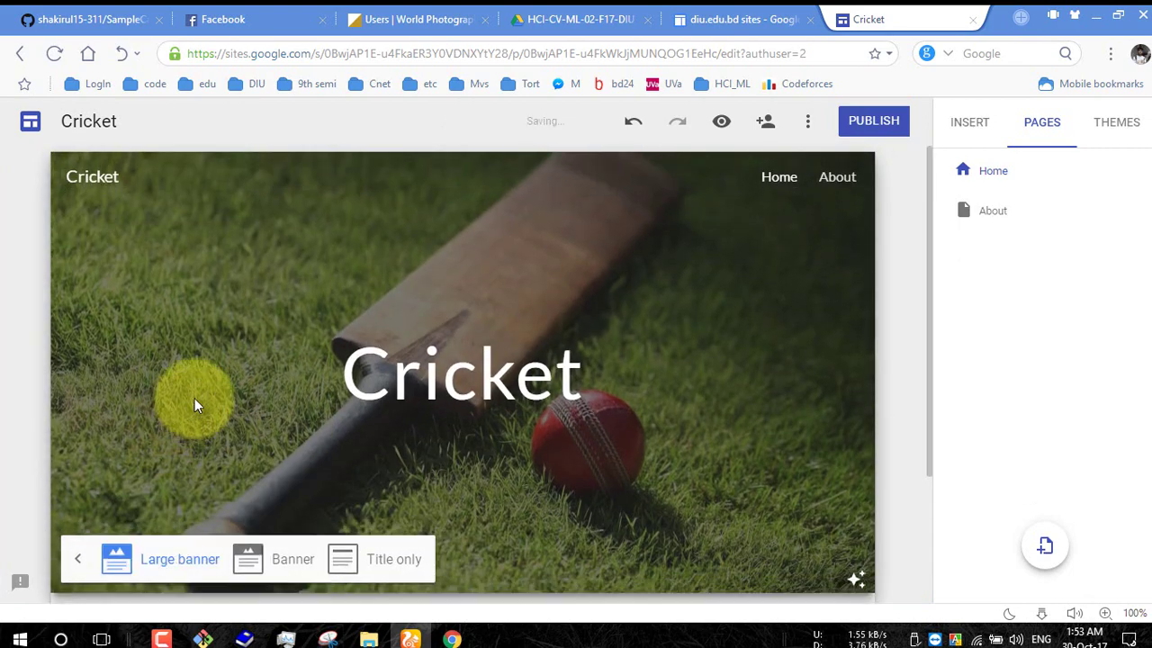
Change the Home page's header type from Large banner to Banner
scroll(267, 483, down, 2)
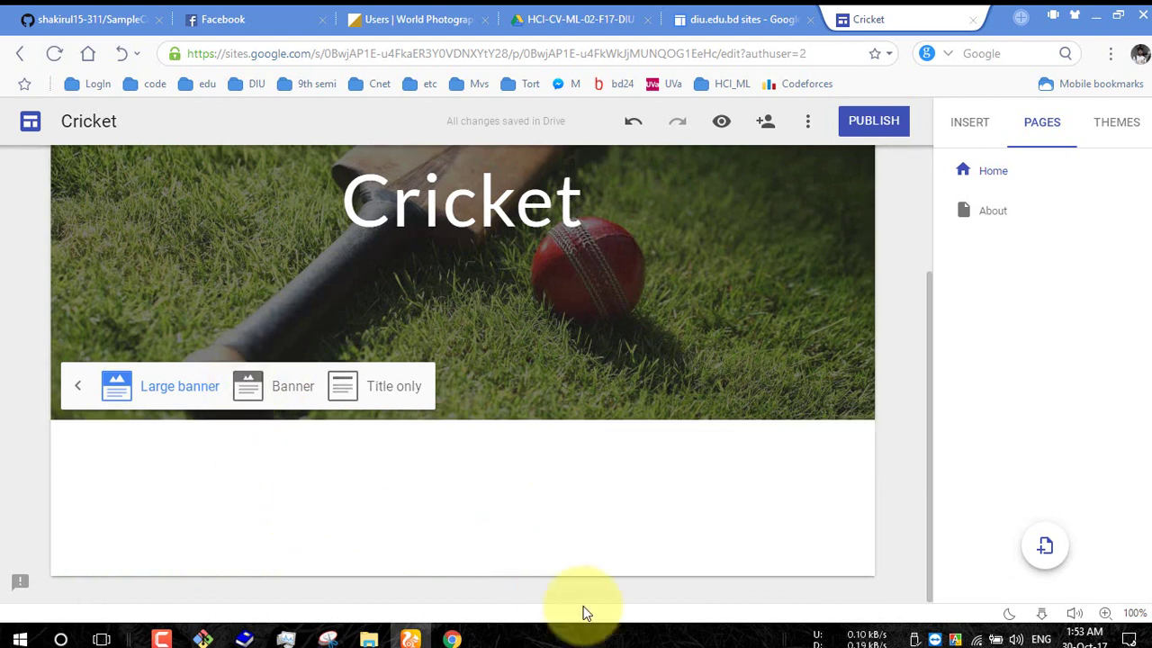
click(286, 395)
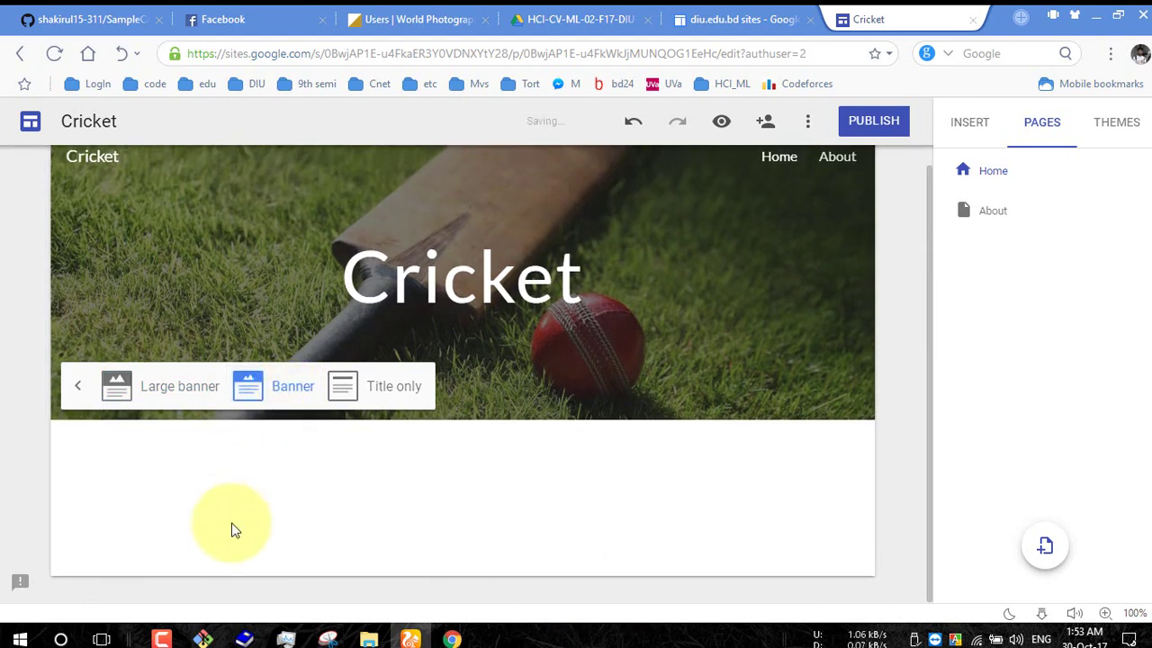
click(516, 524)
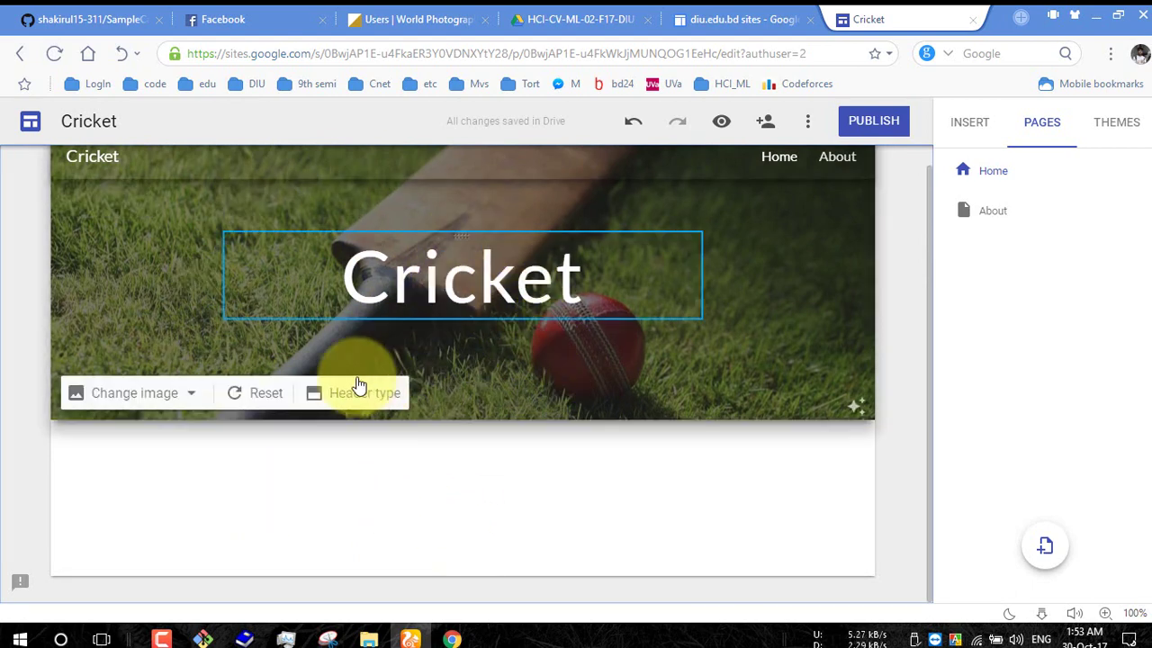
Add an empty text box below the Home page's header, and search Google for "cricket" in a new browser tab
click(972, 123)
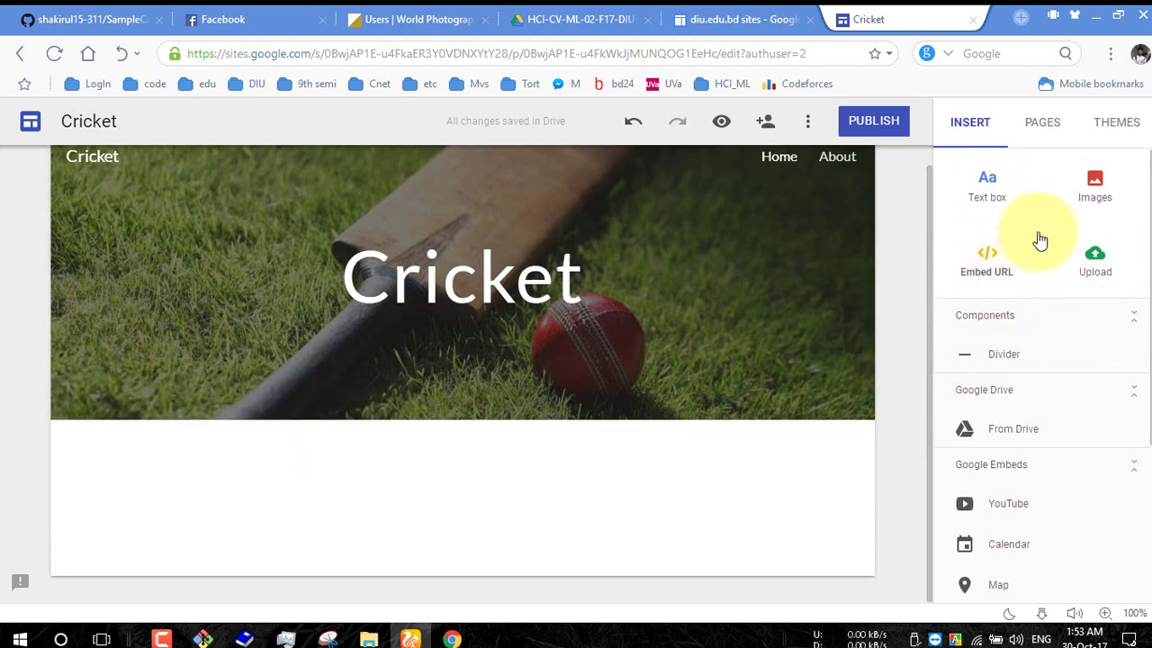
click(1005, 193)
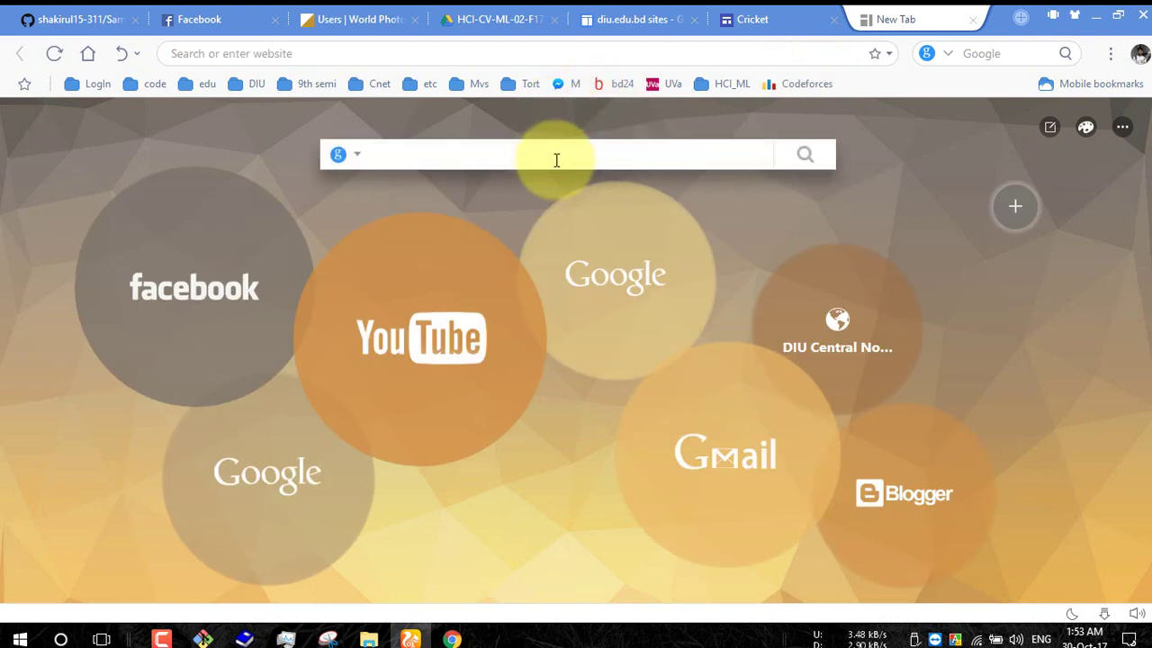
text(crick)
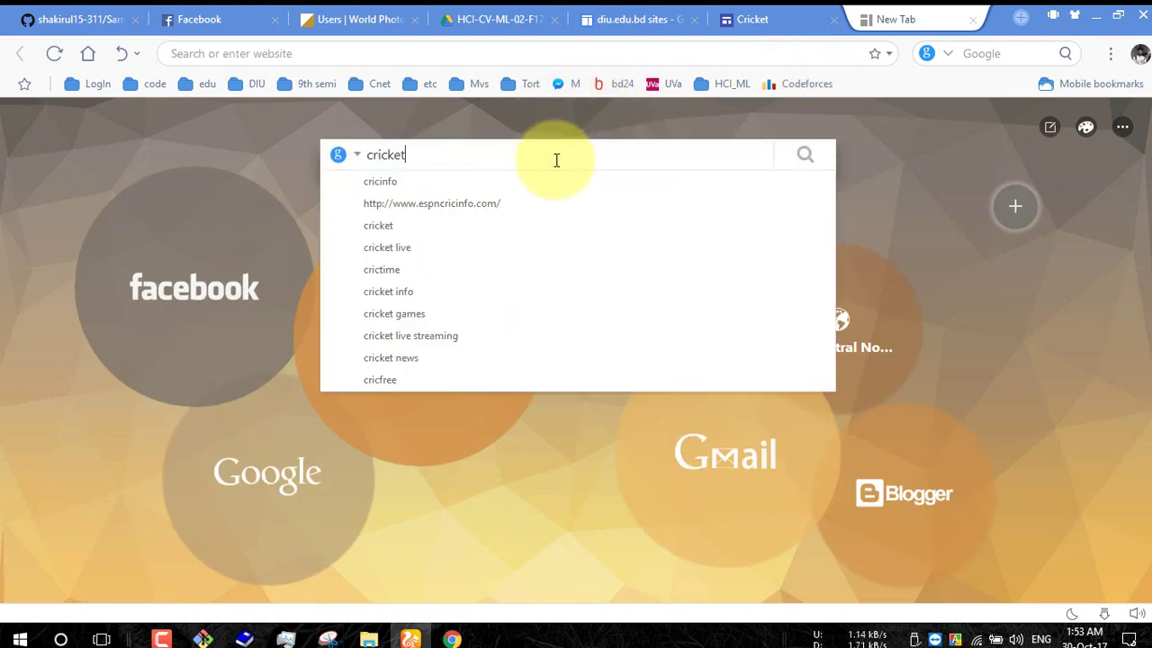
text(et)
key(Return)
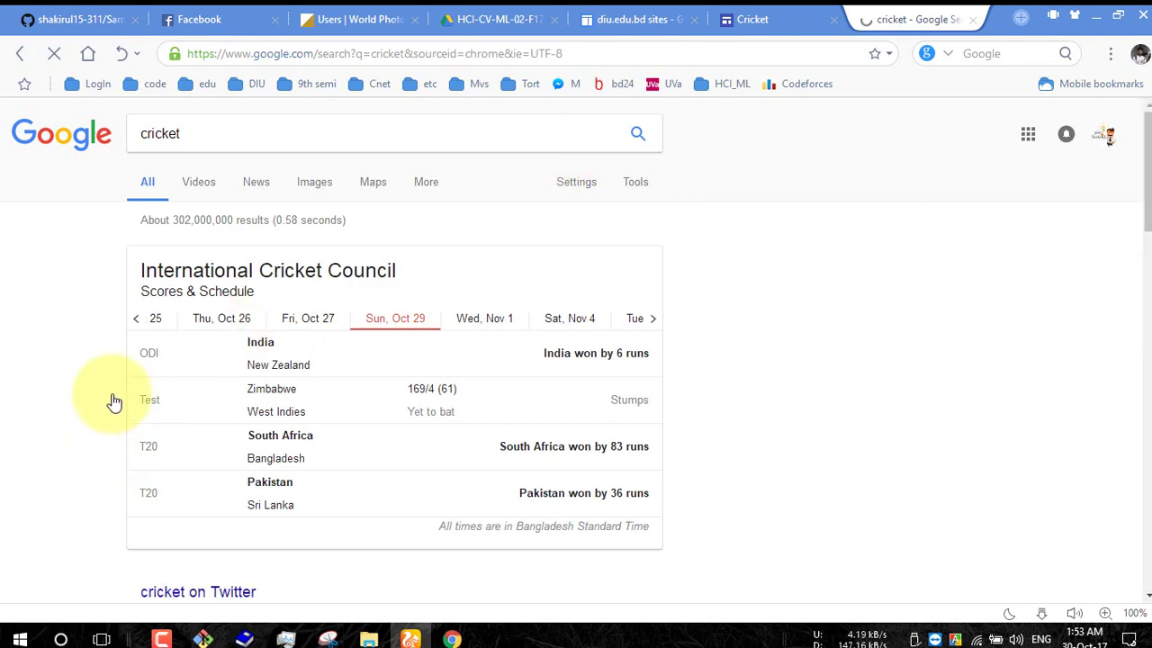
Look through the cricket search results and refine the Google search to "cricket wiki"
scroll(114, 401, down, 7)
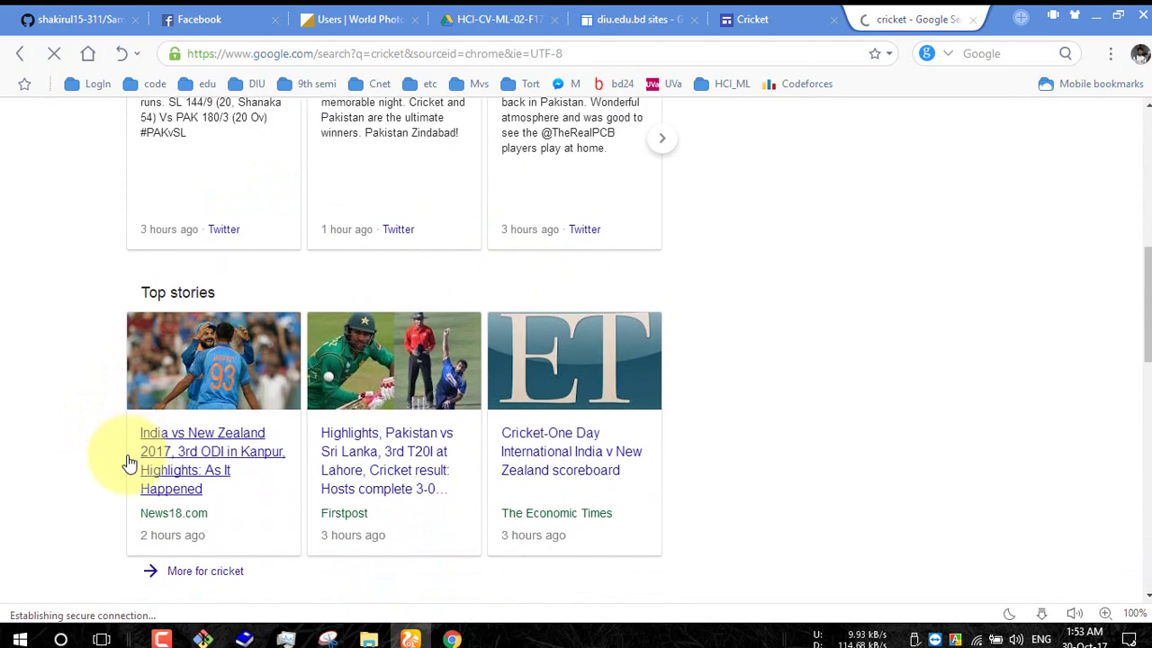
scroll(135, 432, down, 5)
scroll(225, 261, up, 5)
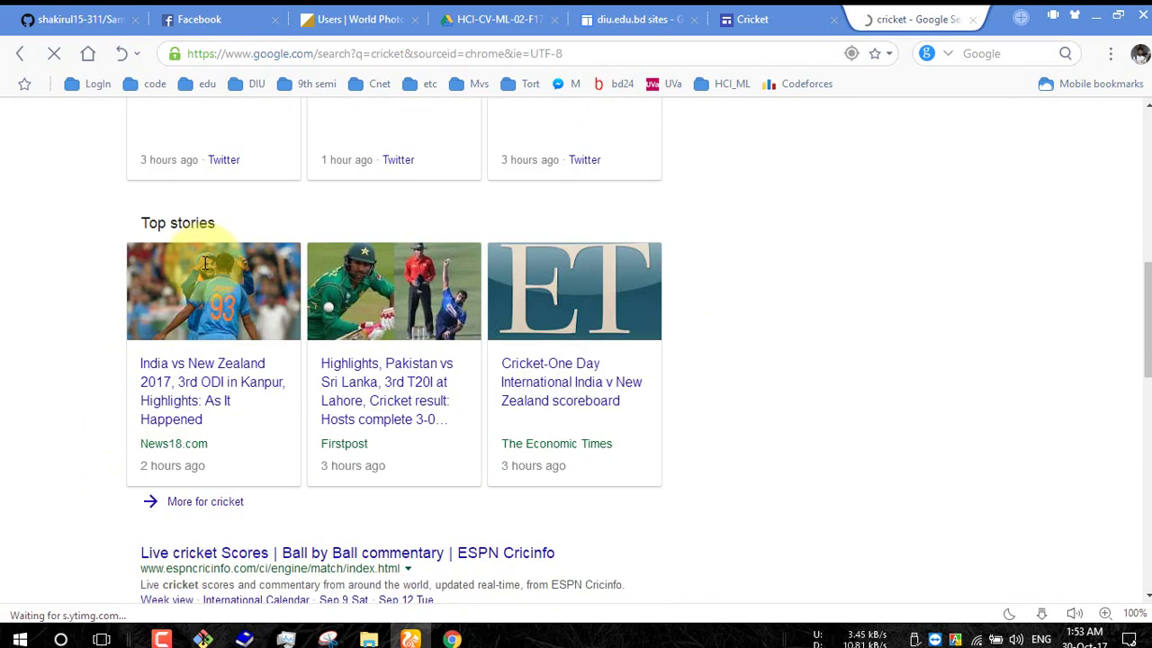
scroll(206, 260, up, 7)
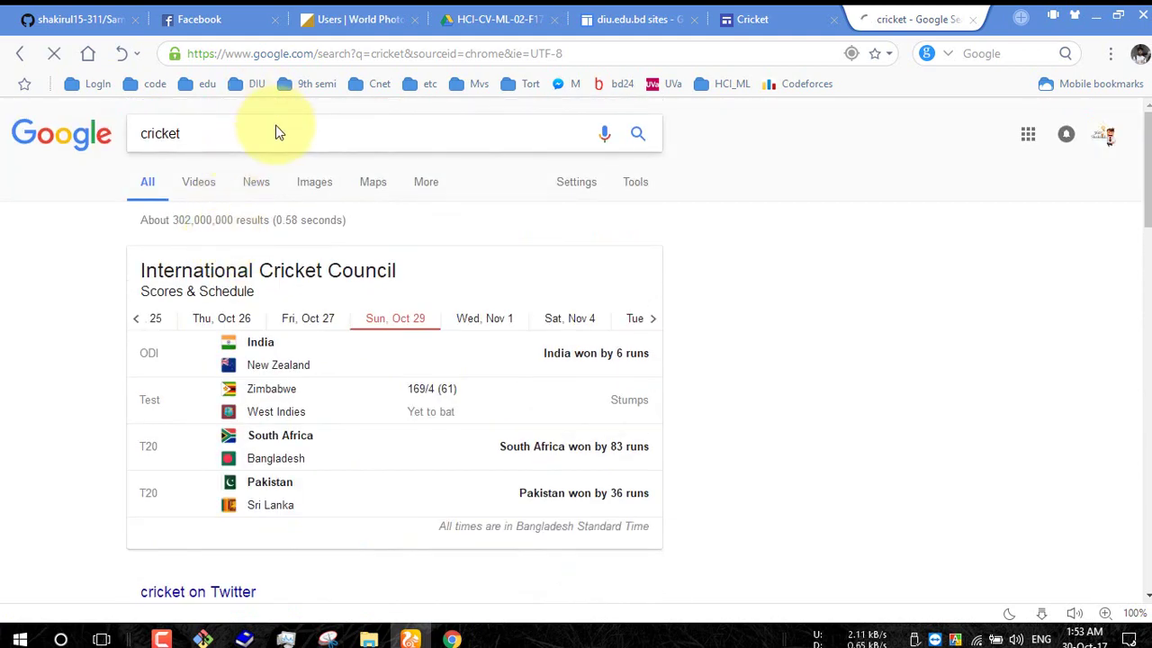
click(277, 130)
text(wiki)
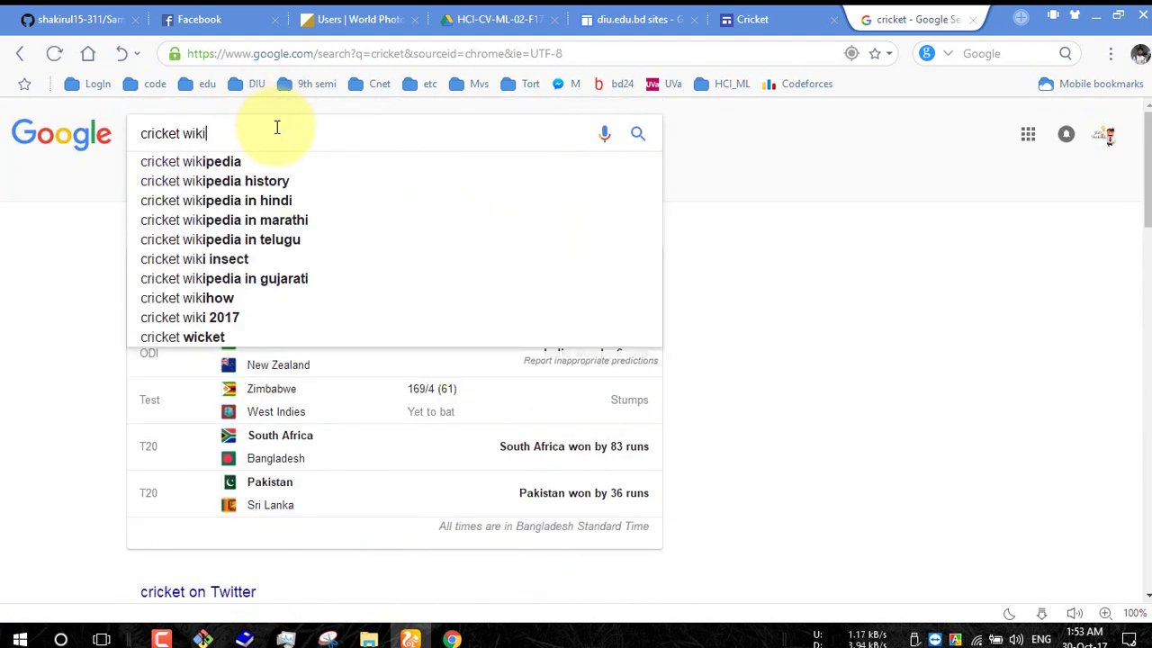
key(Return)
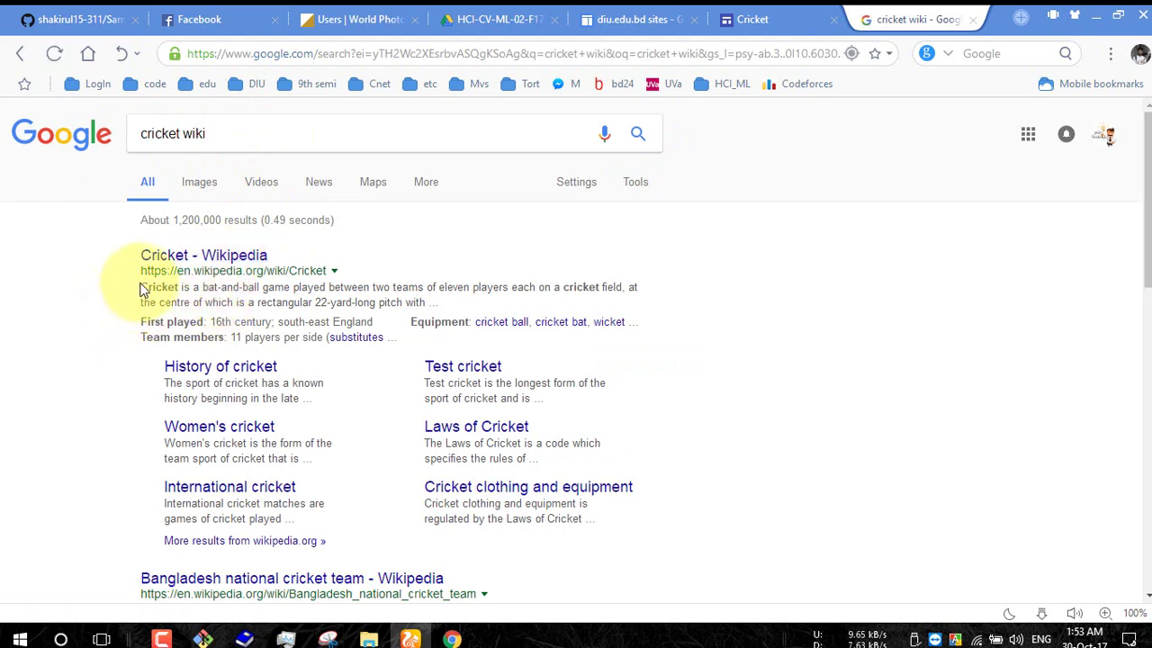
Copy the short description of cricket from the Wikipedia search result into the Home page's empty text box
drag(141, 290, 396, 308)
key(ctrl+c)
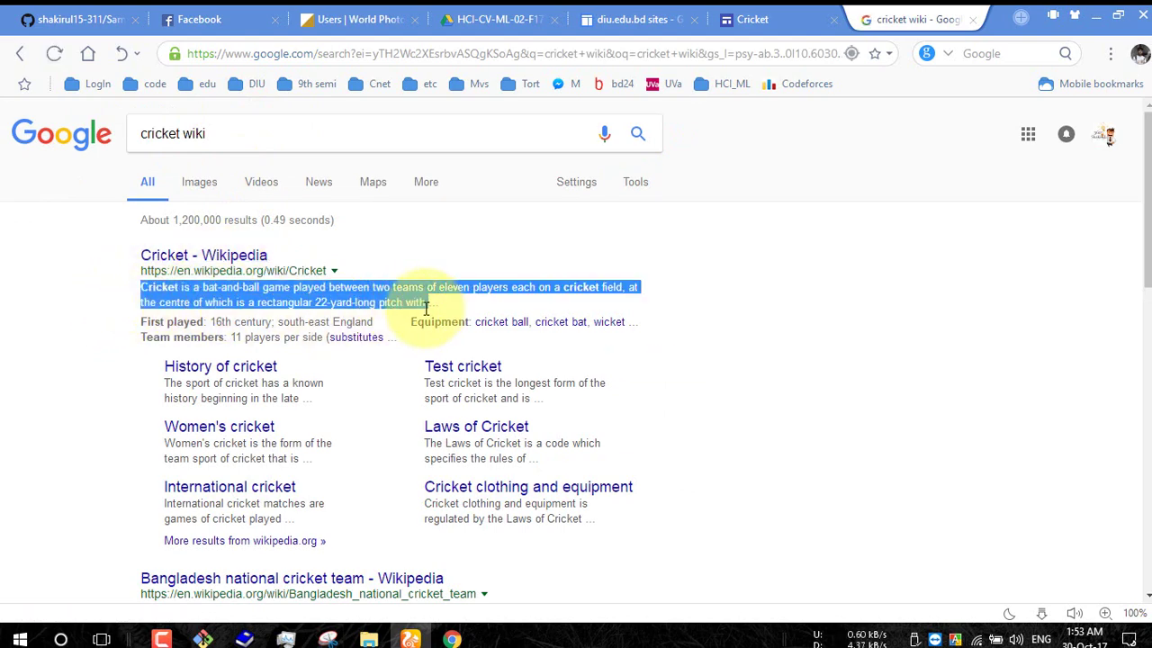
click(756, 19)
click(245, 380)
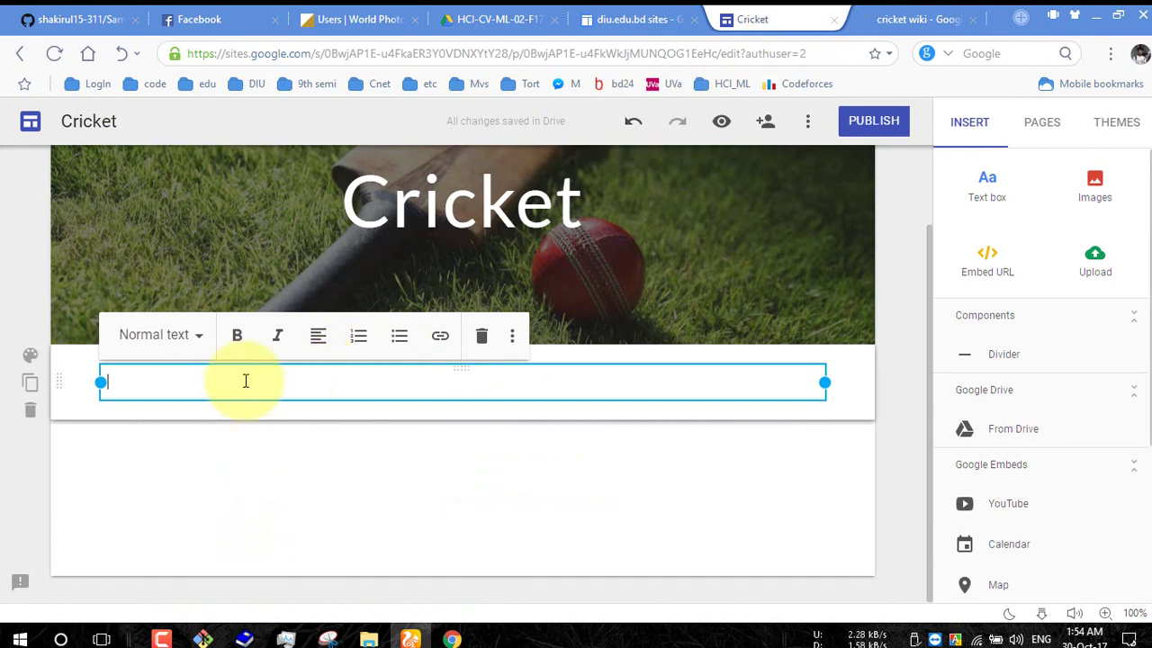
key(ctrl+v)
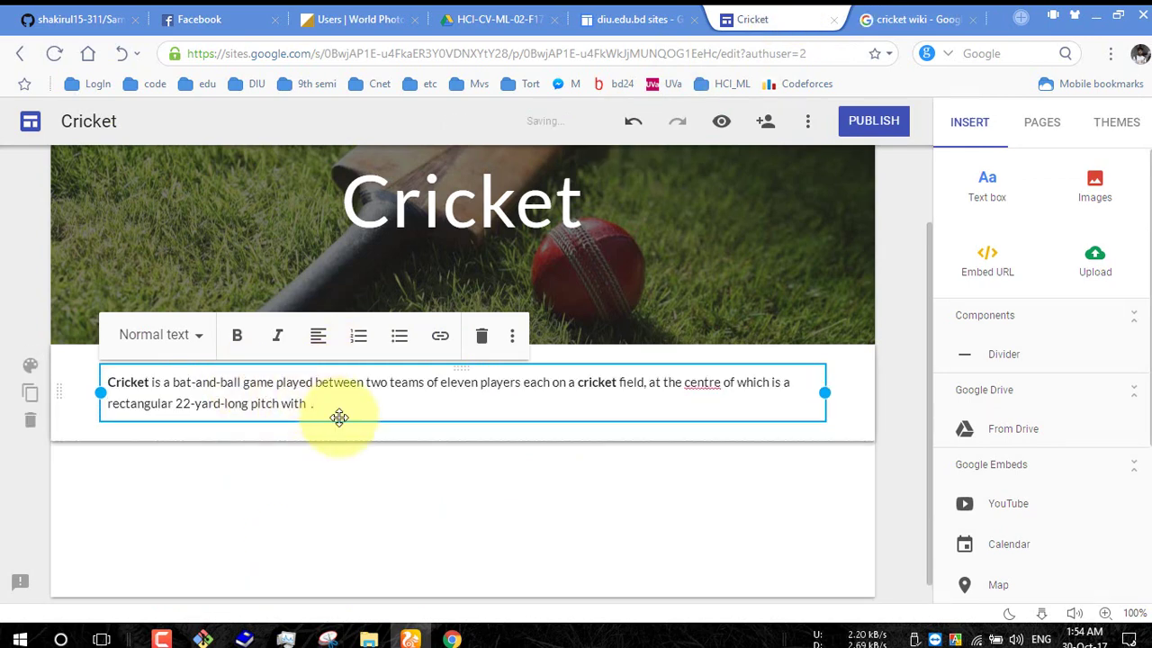
click(373, 460)
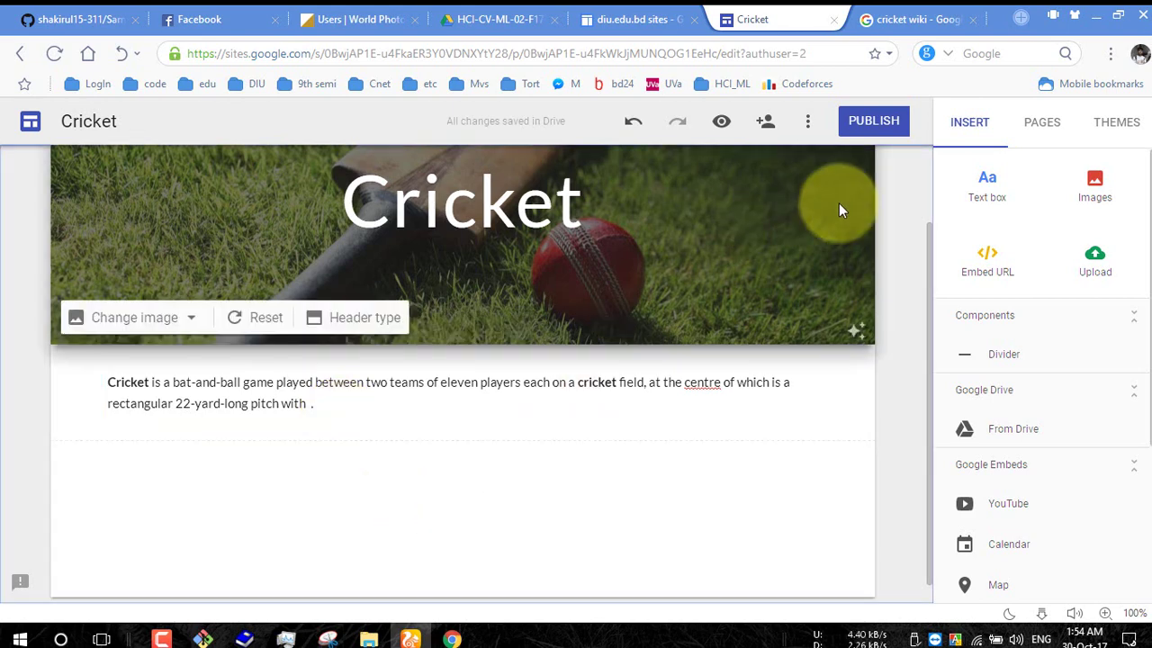
Preview the site in desktop and phone size, visit the About page through the mobile menu, and exit the preview
click(723, 124)
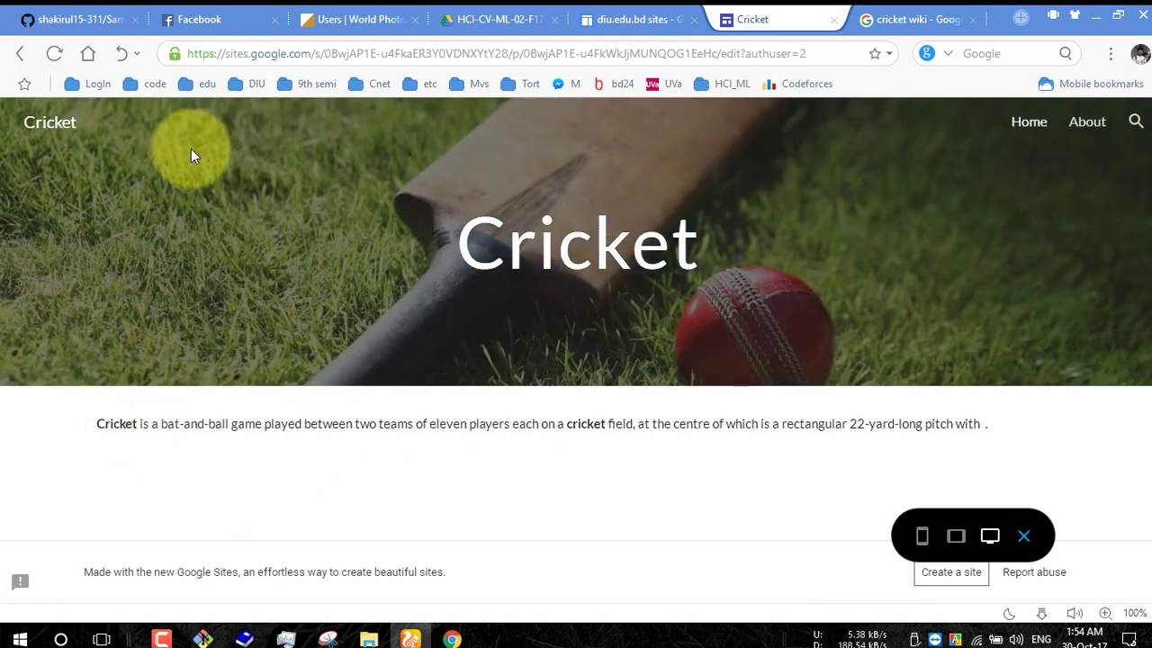
click(927, 540)
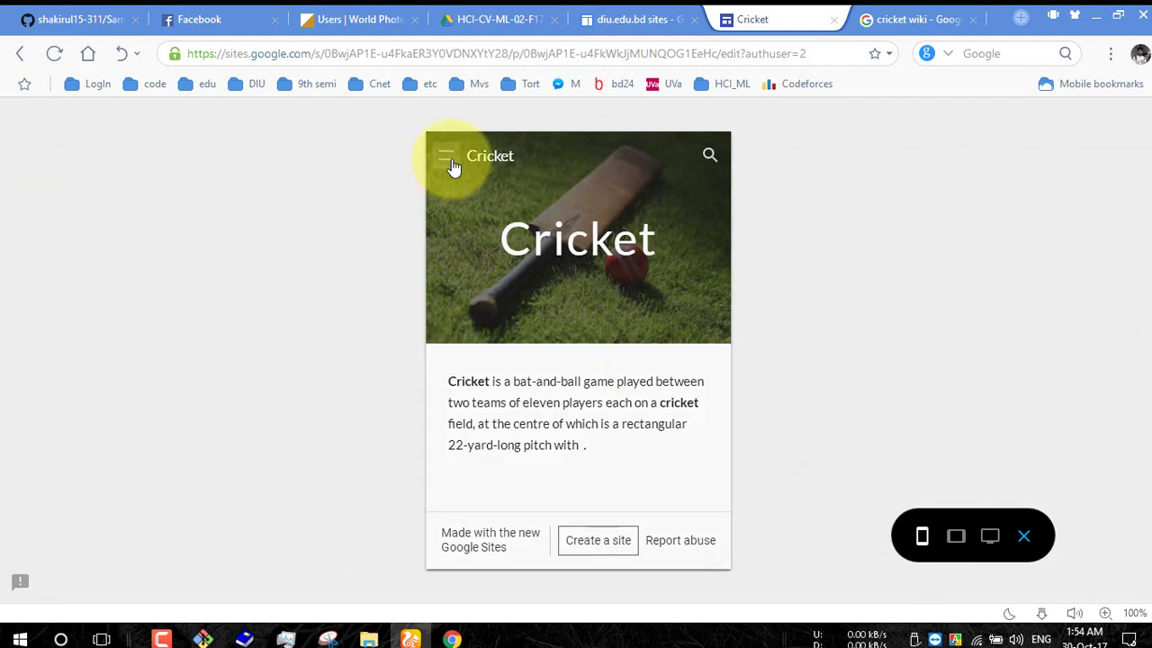
click(446, 158)
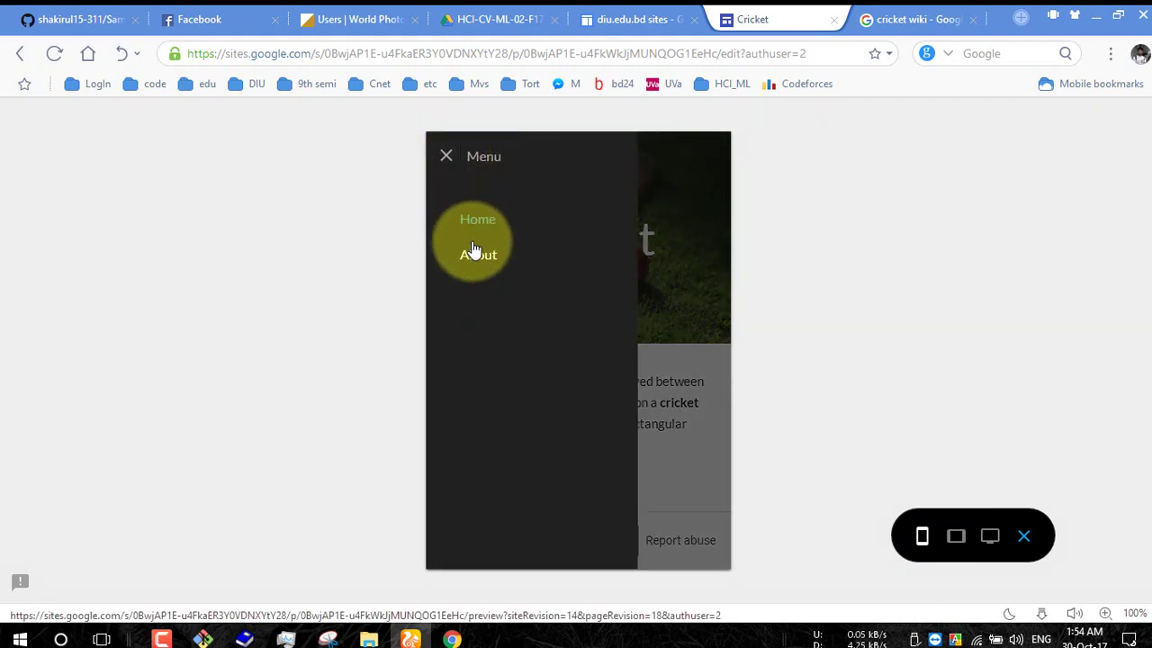
click(446, 157)
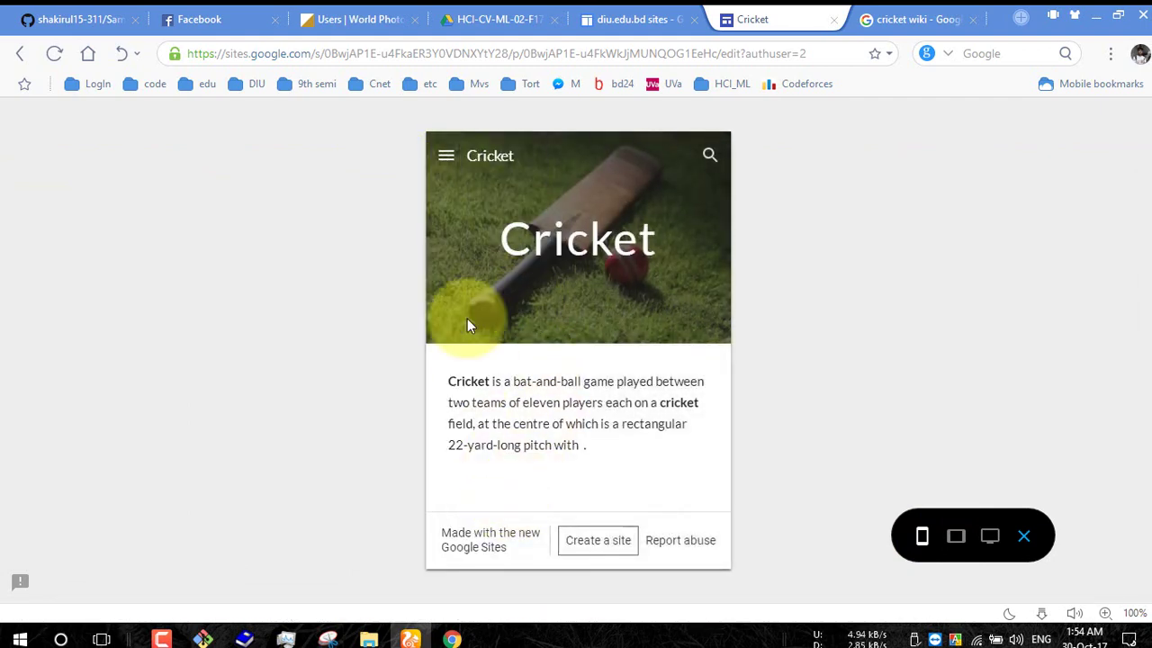
click(453, 163)
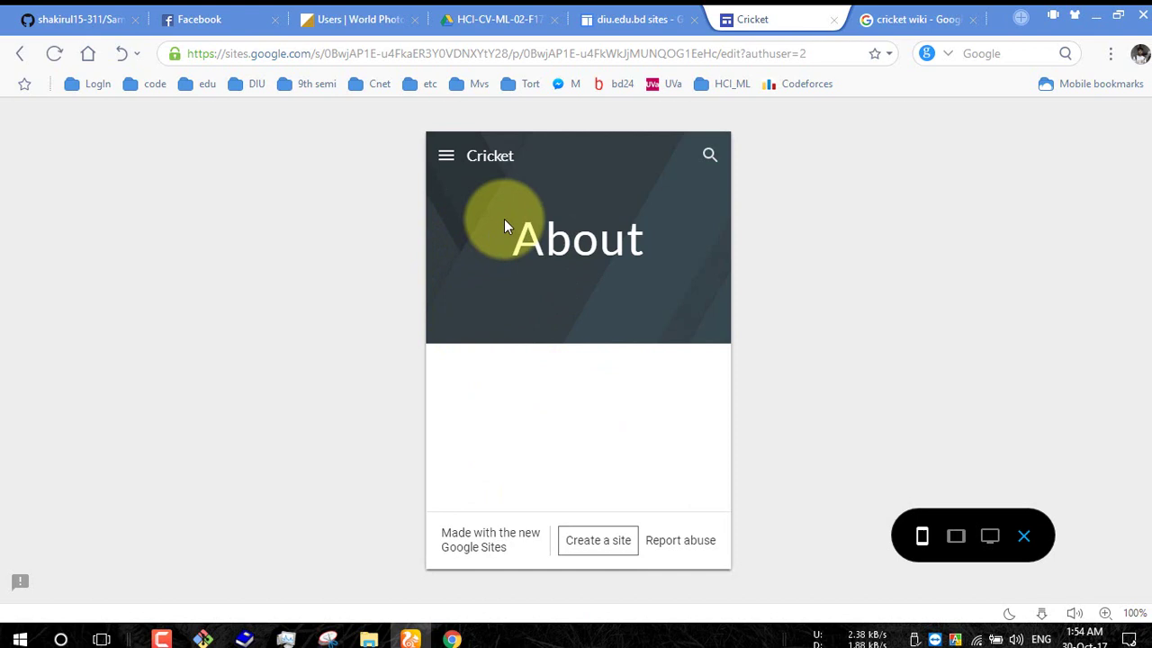
click(1023, 538)
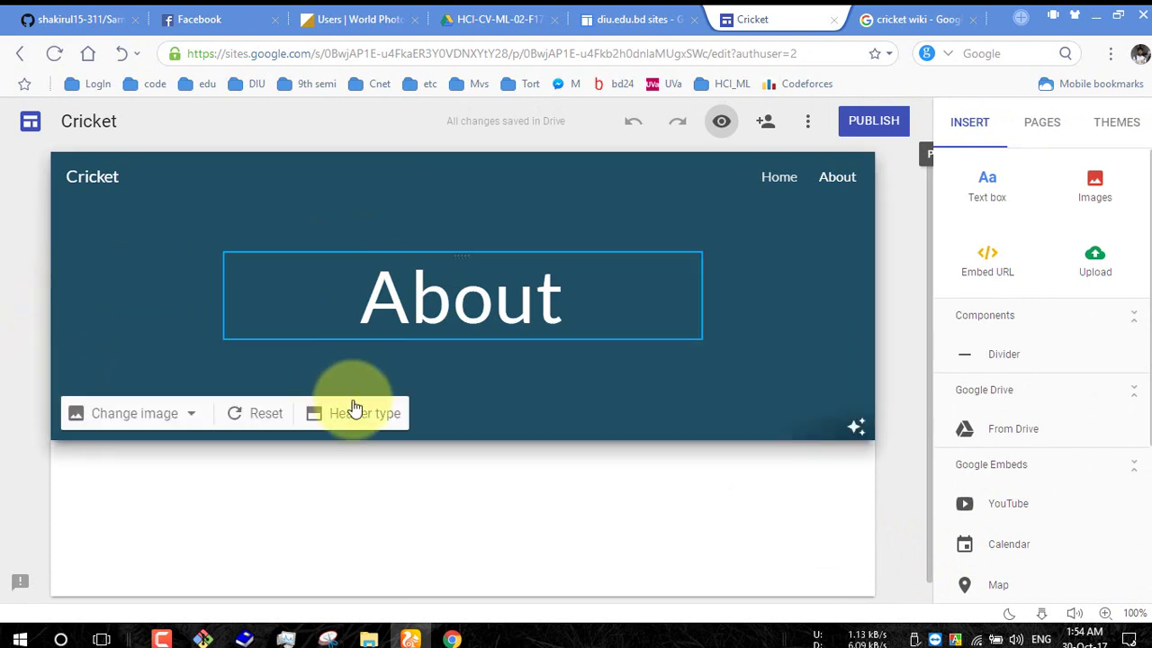
Set the About page's header type to Title only
click(151, 421)
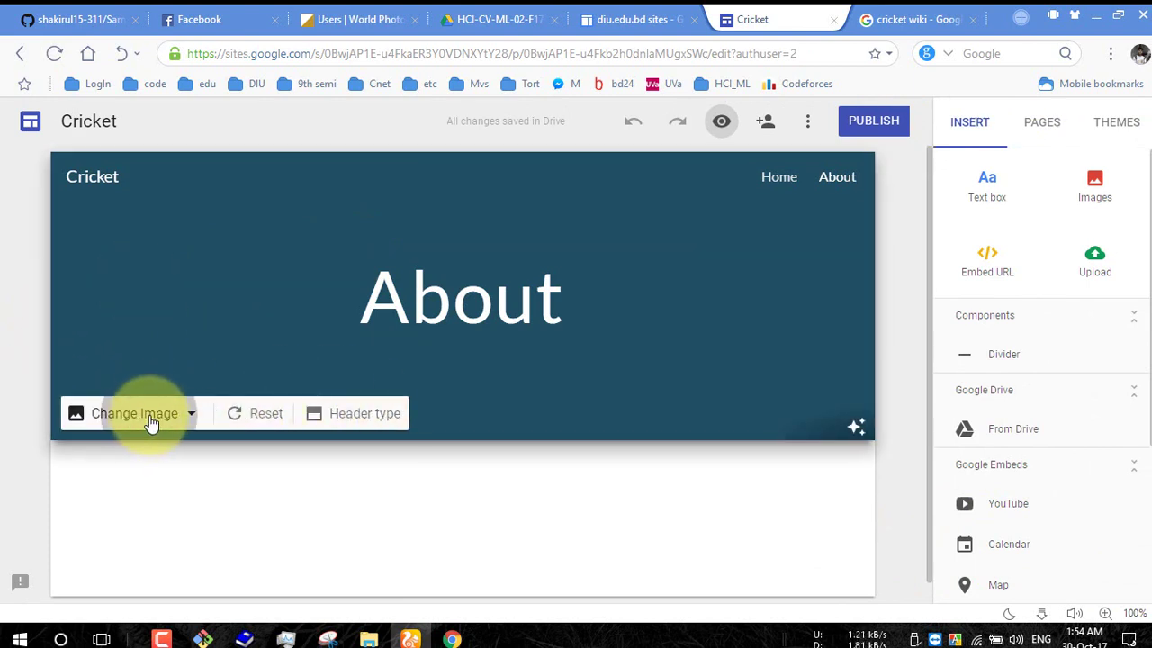
click(337, 414)
click(358, 428)
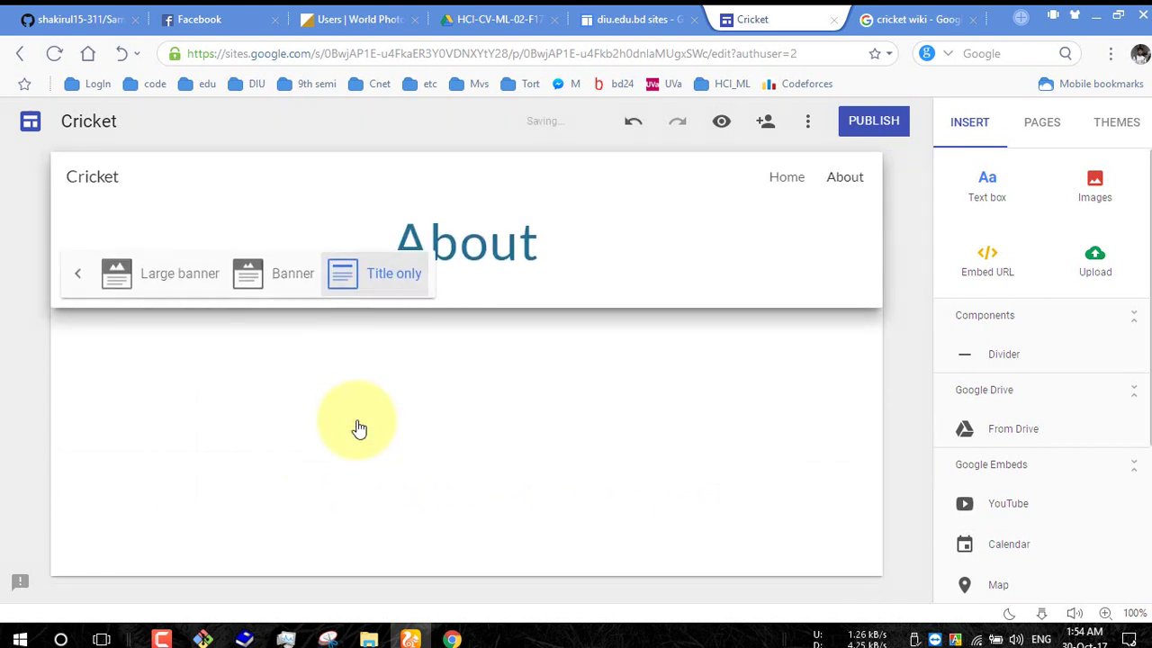
Create a new page named "Types of shots" and place it between Home and About in the page order
click(1043, 124)
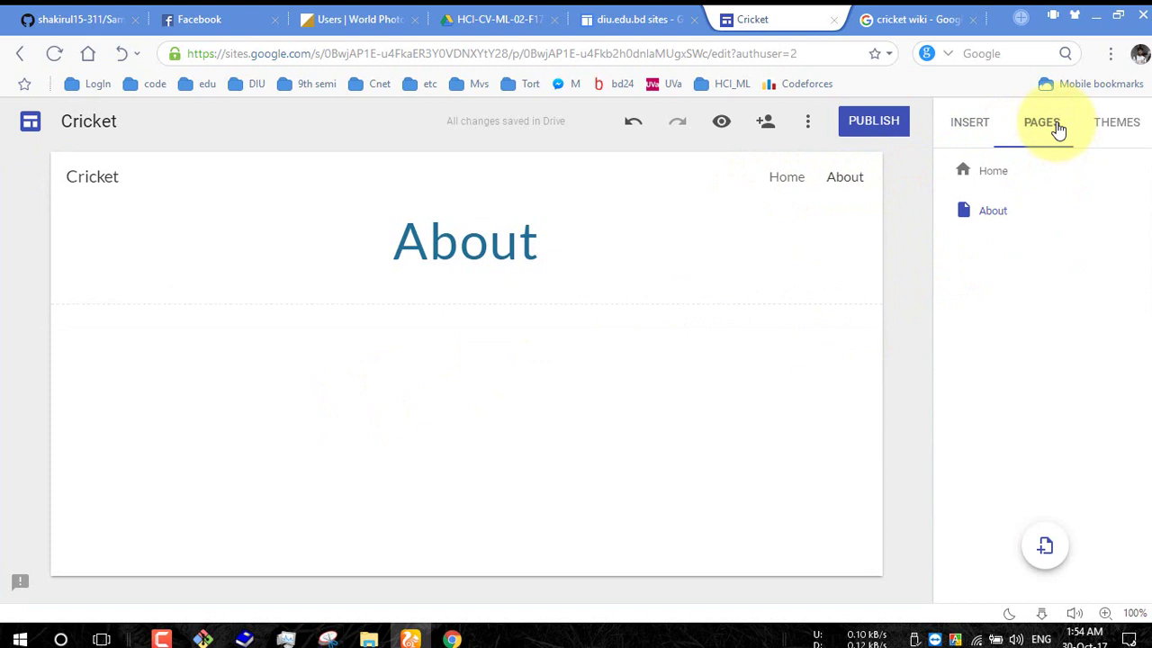
click(1046, 549)
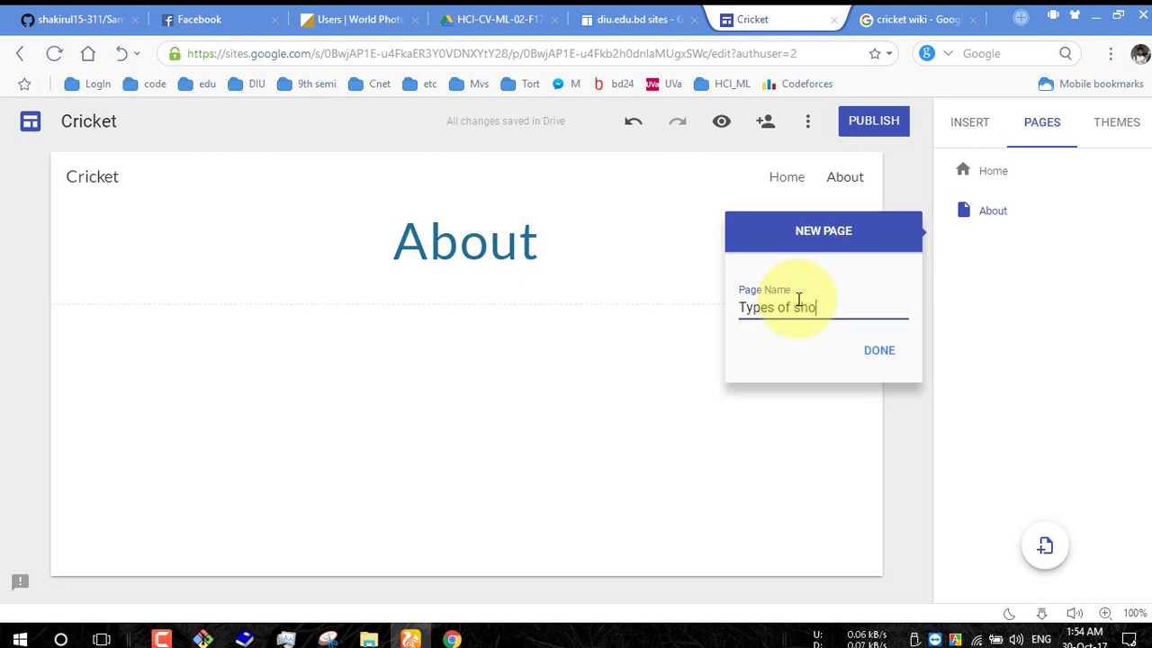
click(882, 356)
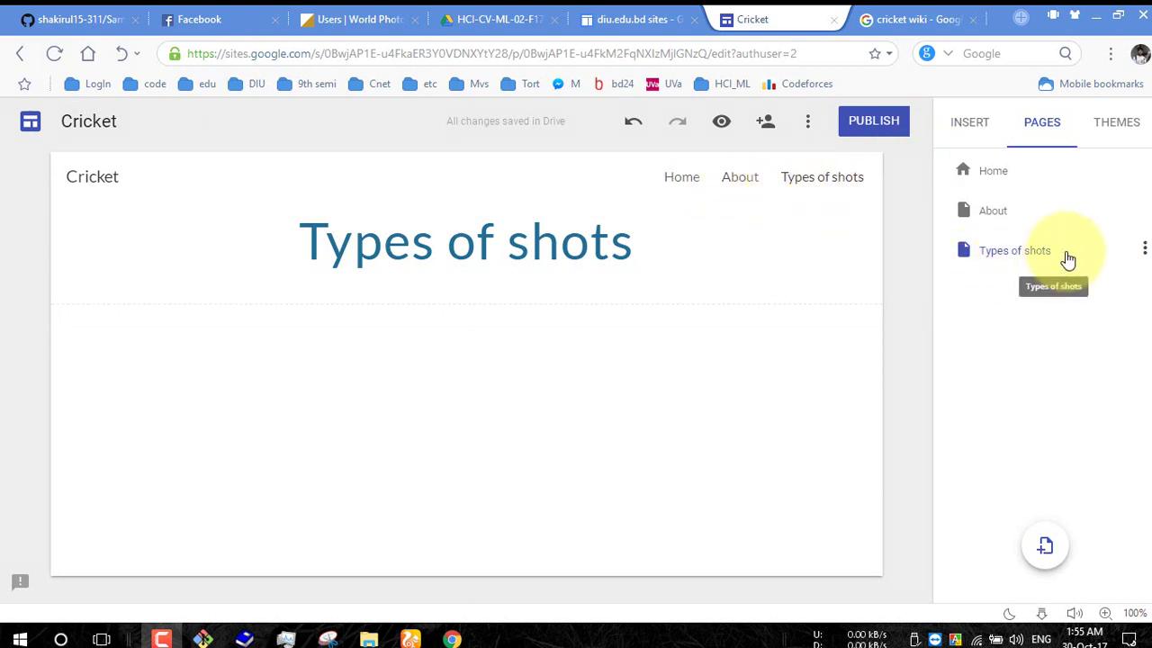
drag(1063, 243, 1054, 193)
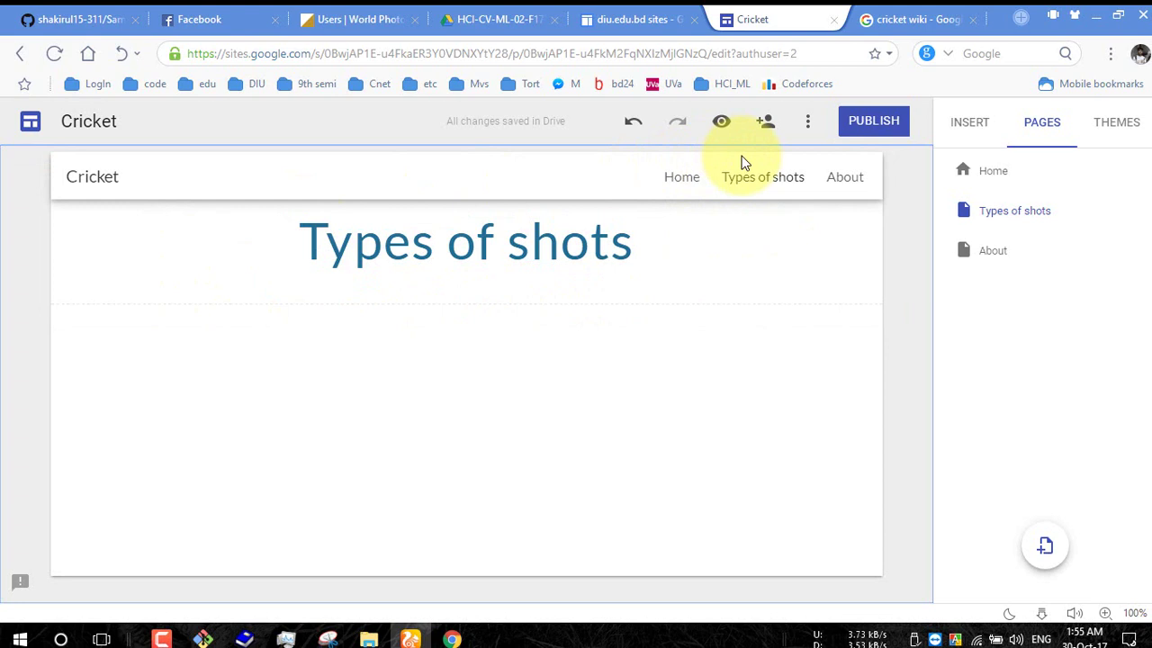
Replace the title text on the Types of shots page with "Types:"
click(529, 253)
drag(647, 250, 154, 237)
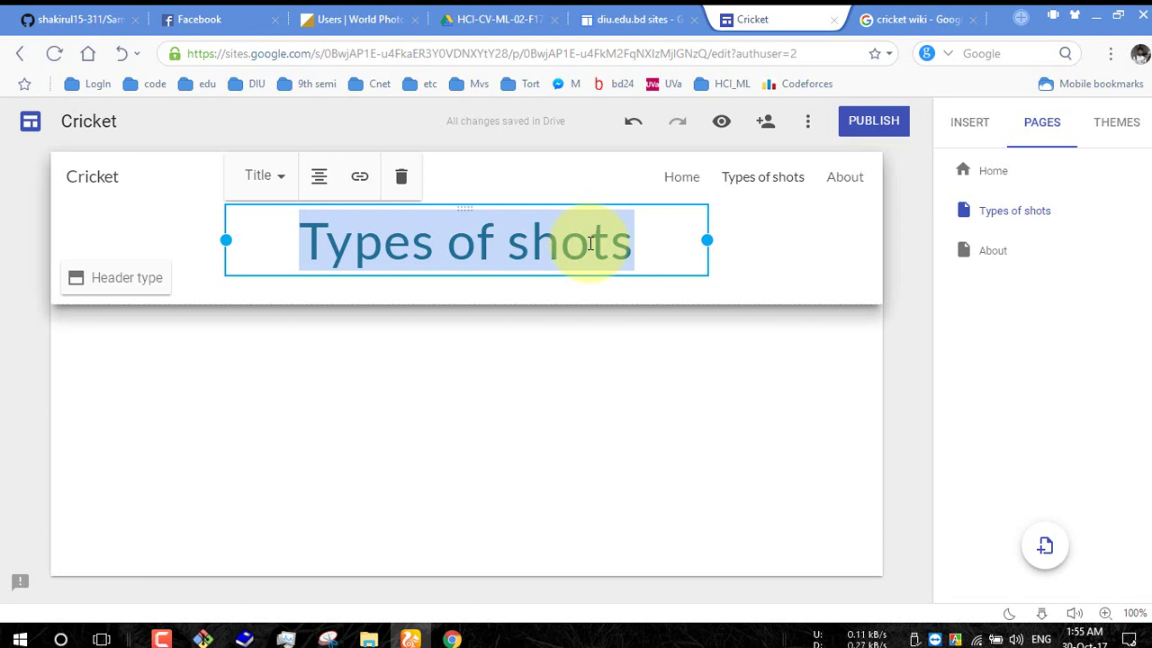
text(Types:)
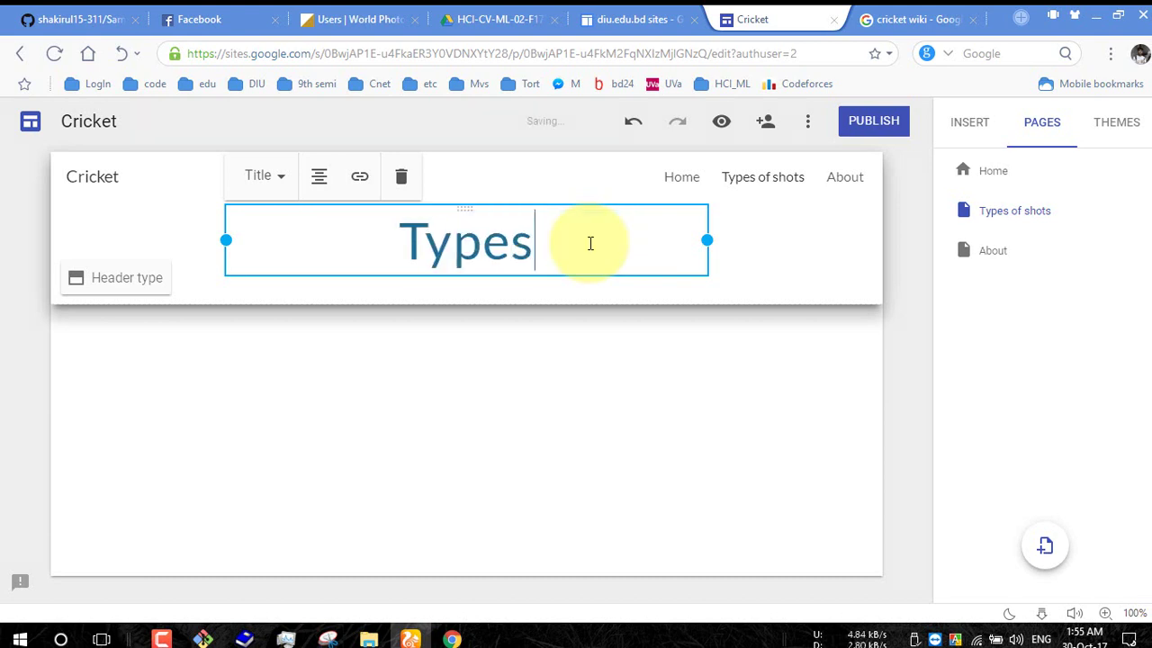
click(416, 412)
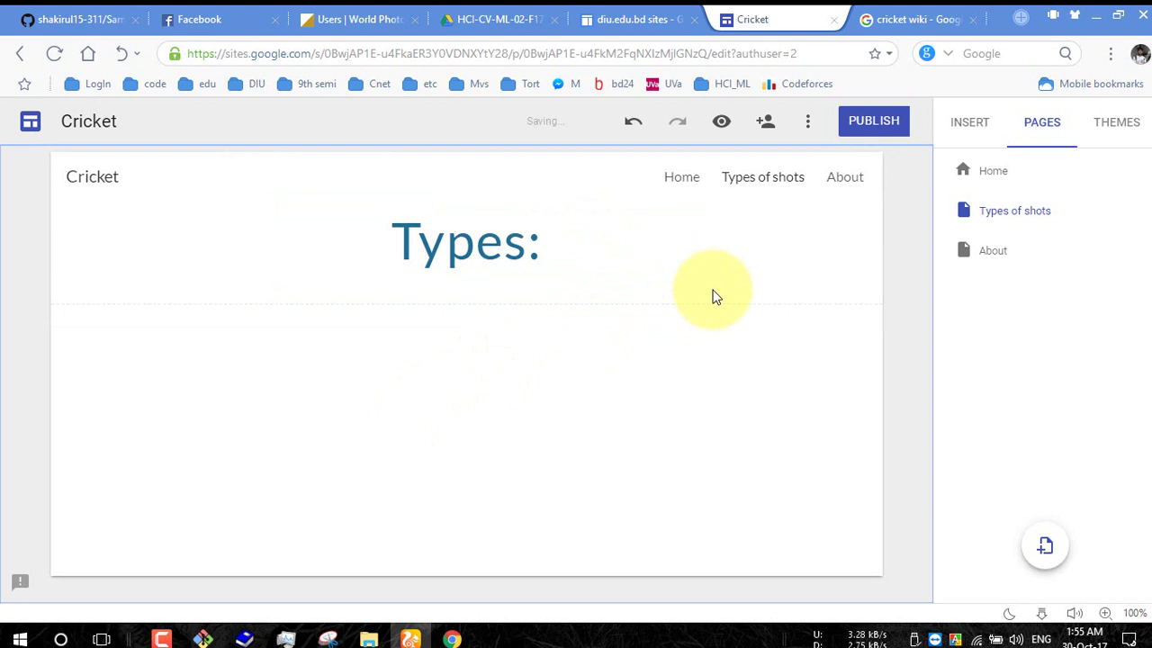
Insert a text box reading "Types:" below the title on the Types of shots page
click(960, 124)
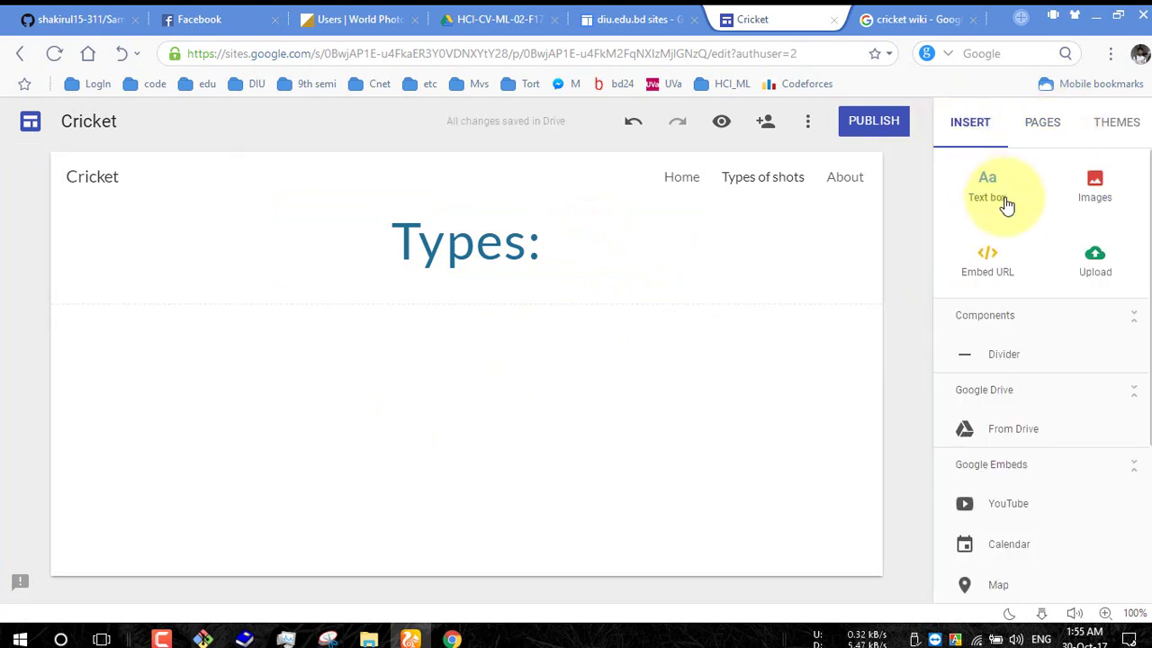
click(999, 194)
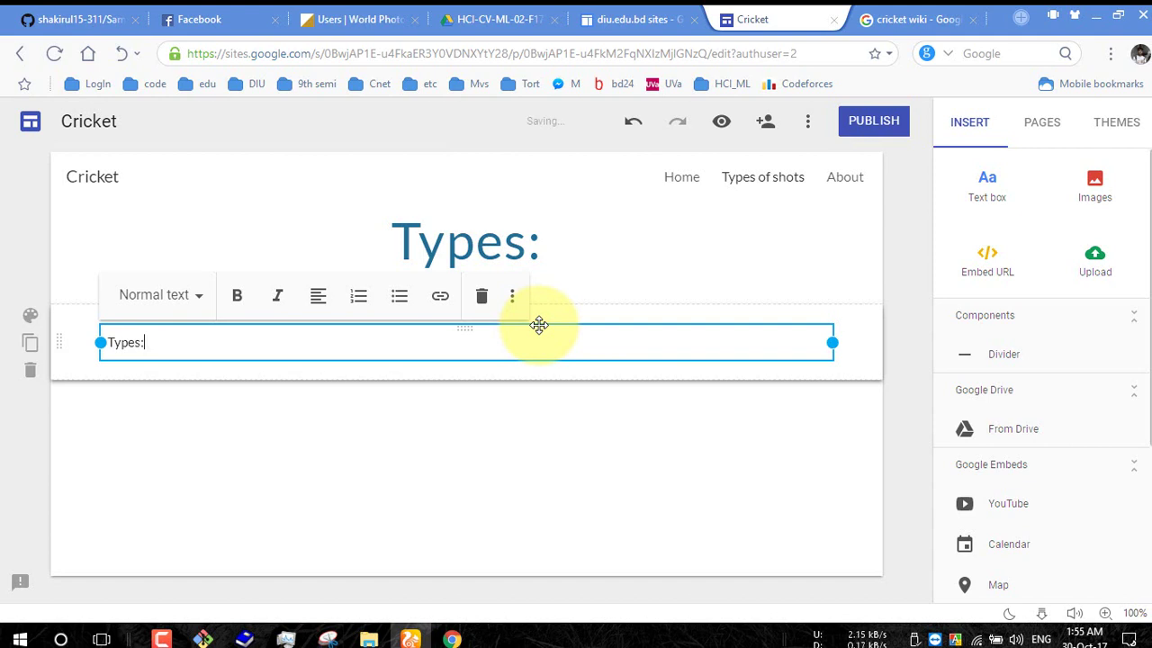
click(425, 445)
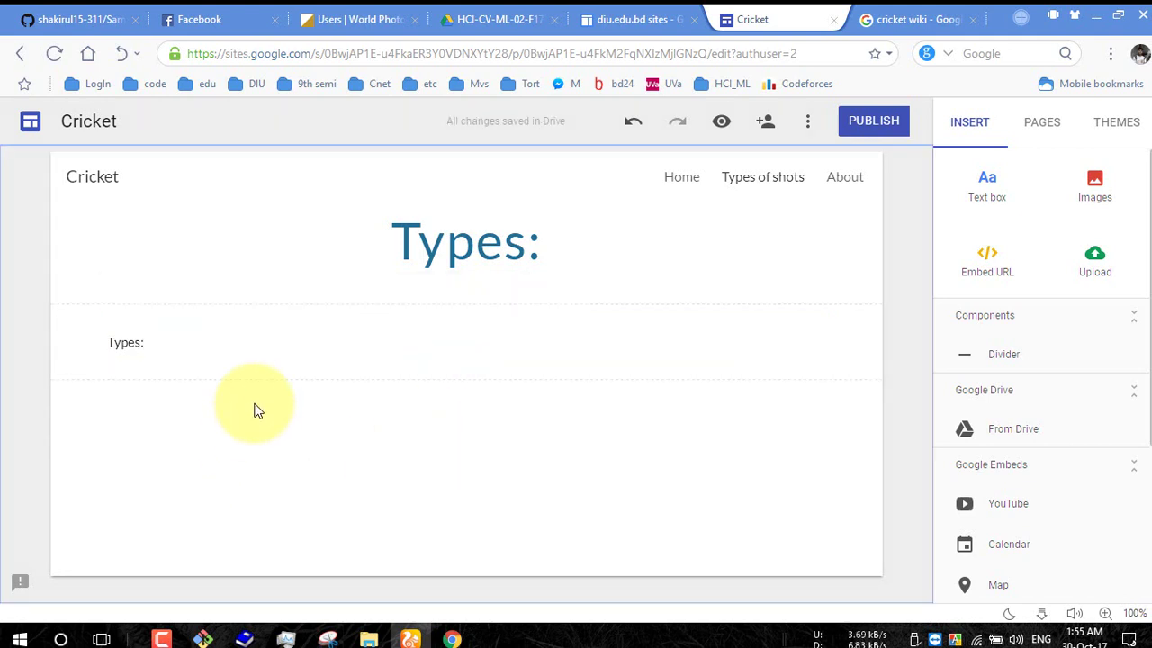
click(303, 354)
click(324, 350)
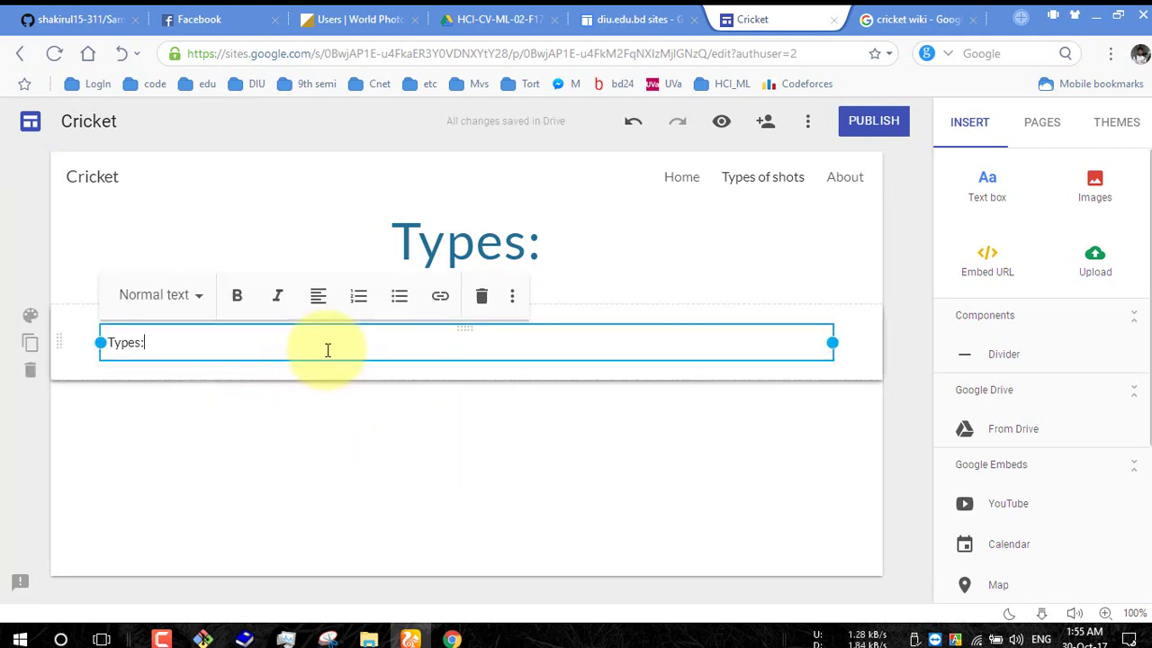
Start inserting an image by URL and run a Google image search for "cricket shot" in the other browser tab
click(1112, 199)
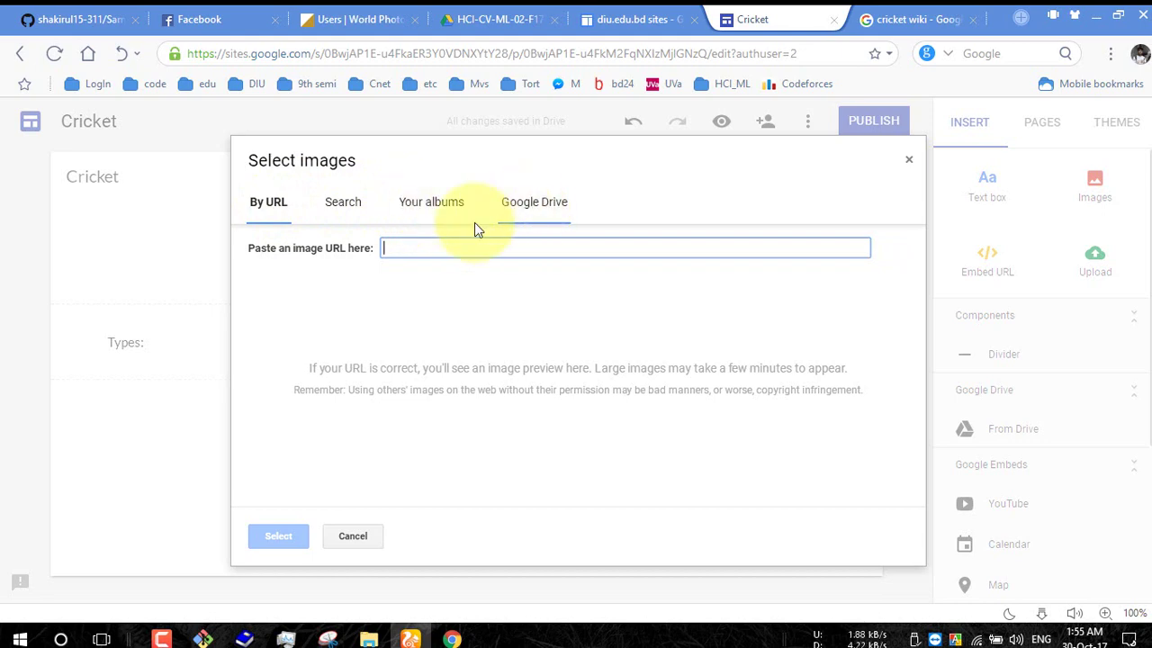
click(947, 20)
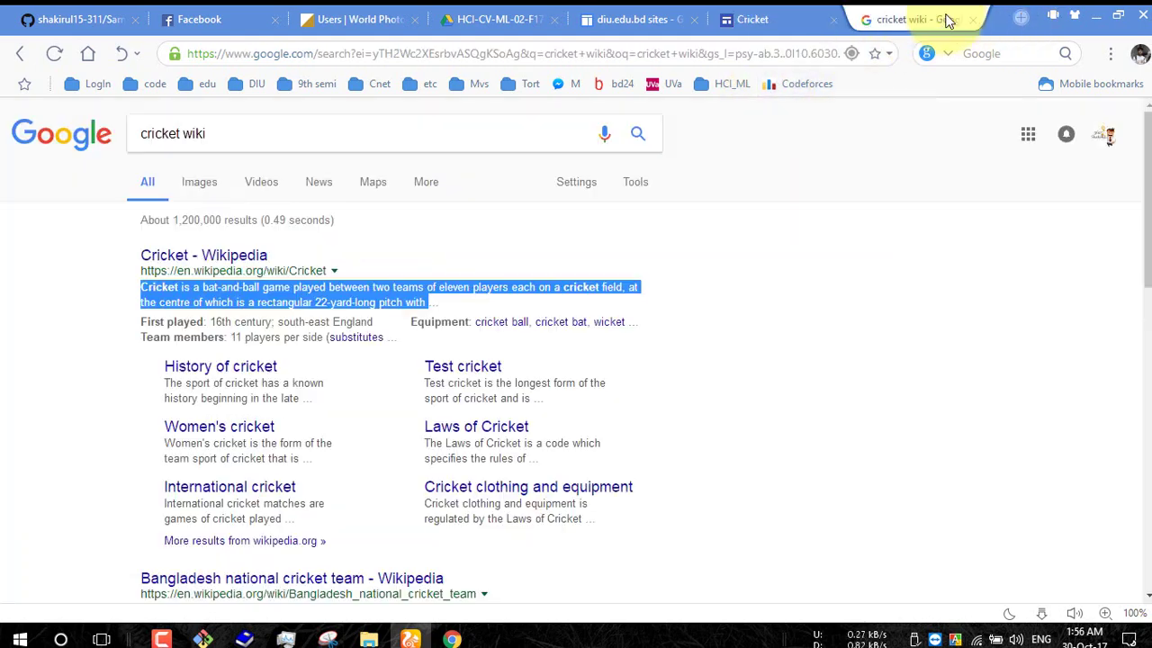
click(470, 133)
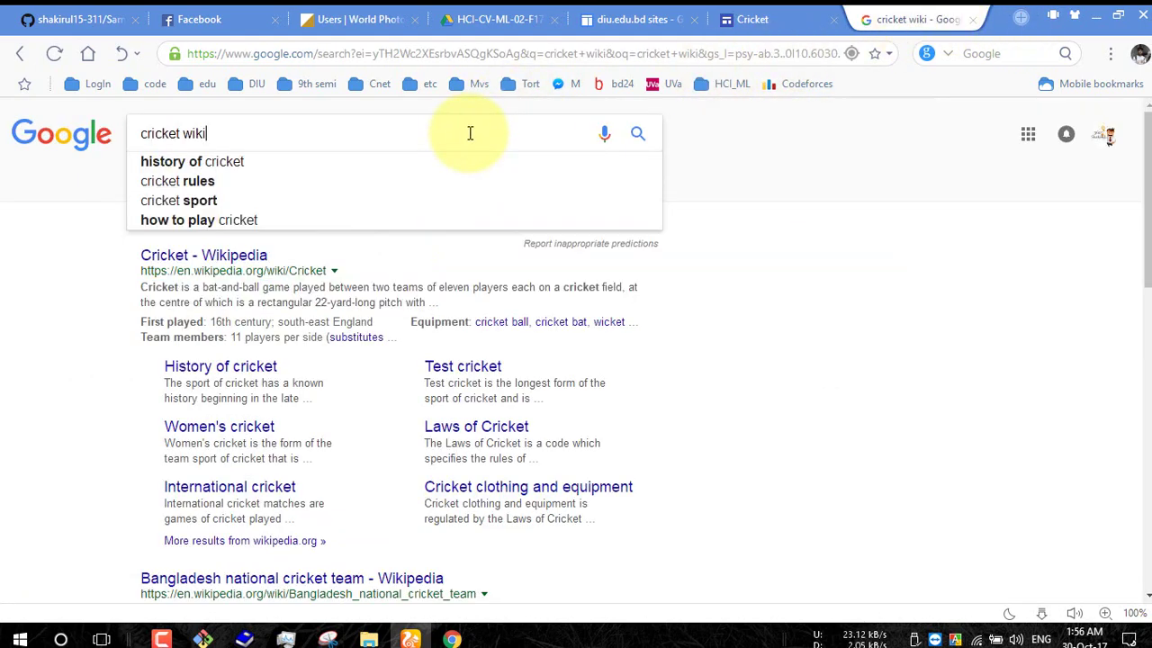
key(BackSpace)
key(BackSpace)
key(BackSpace)
key(BackSpace)
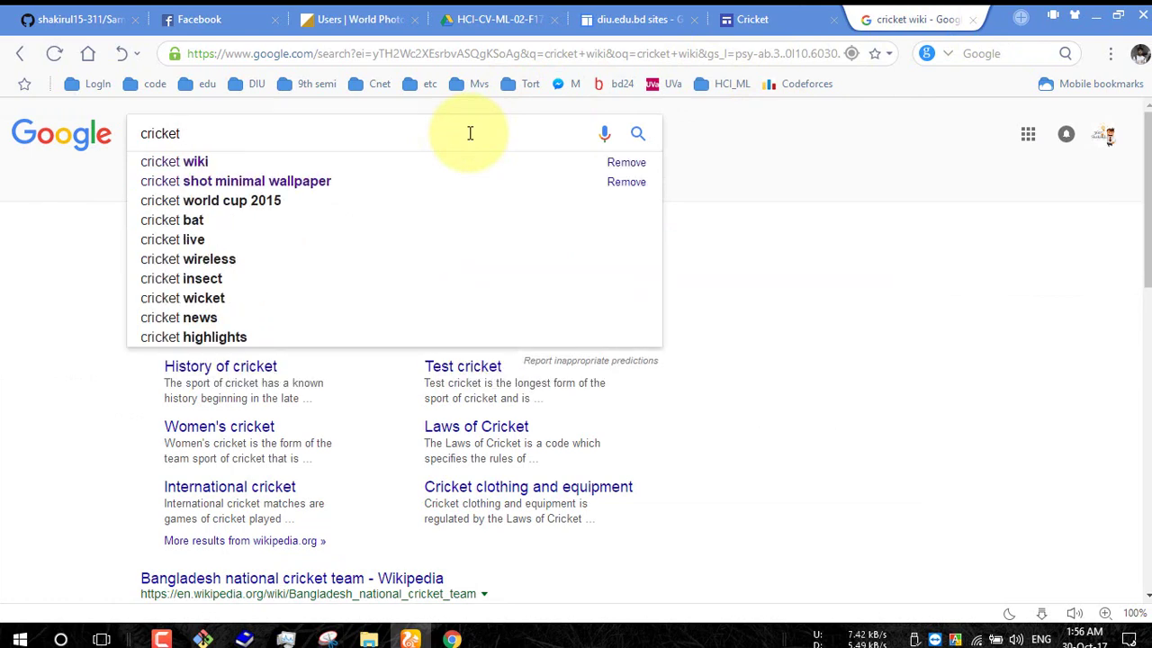
text(shot)
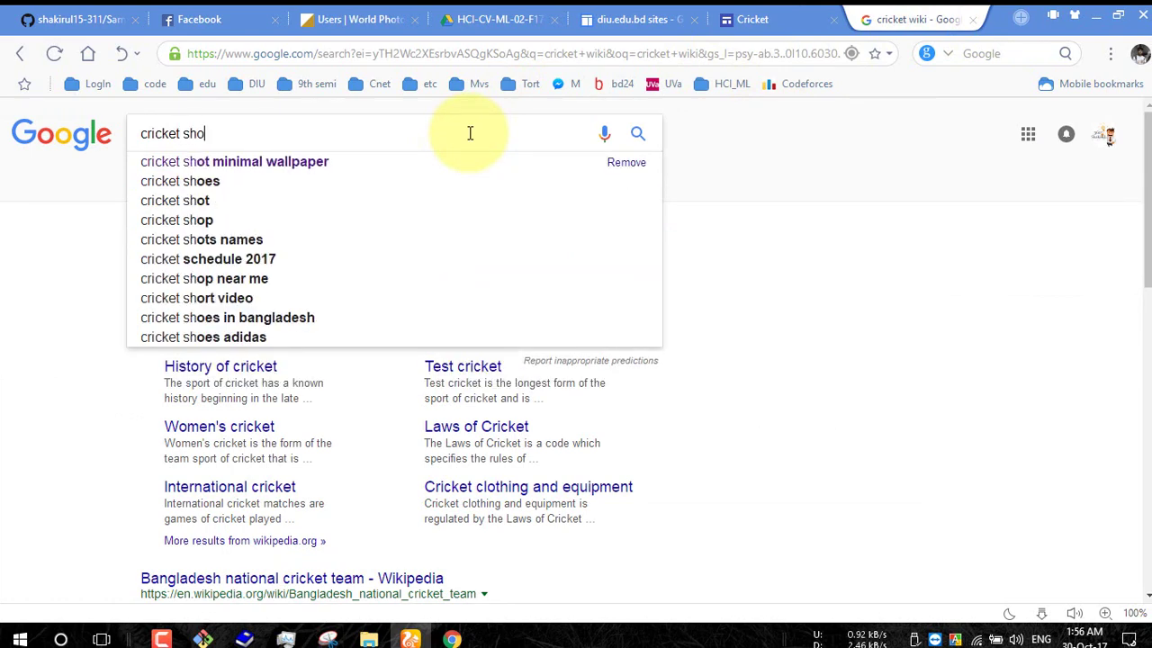
key(Return)
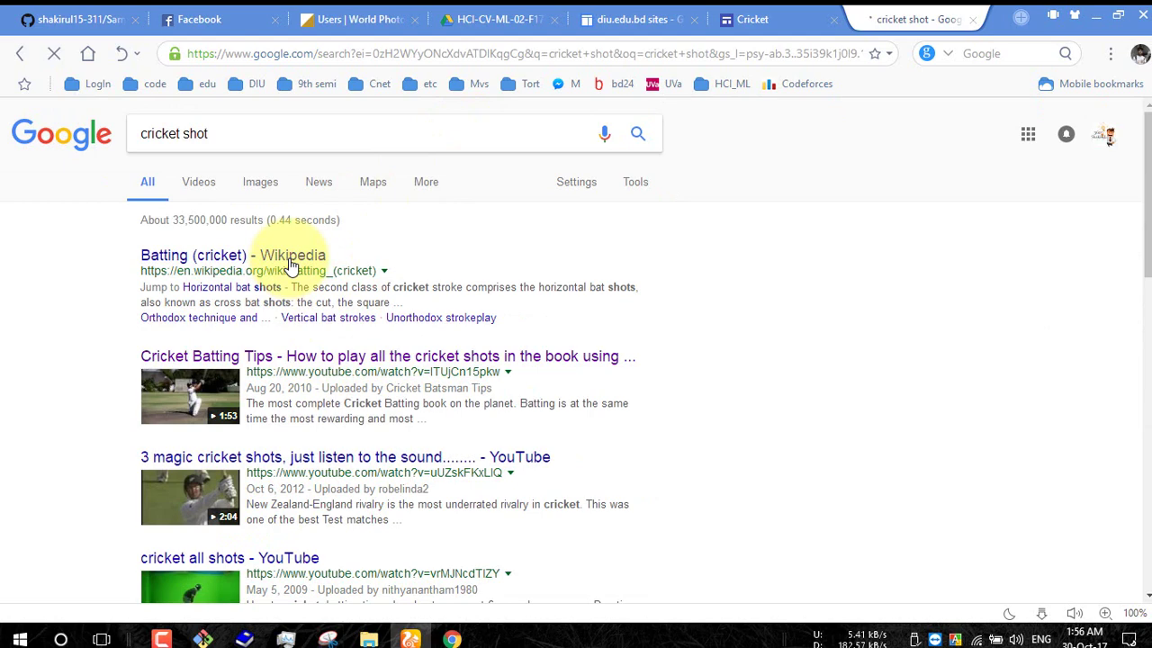
click(276, 188)
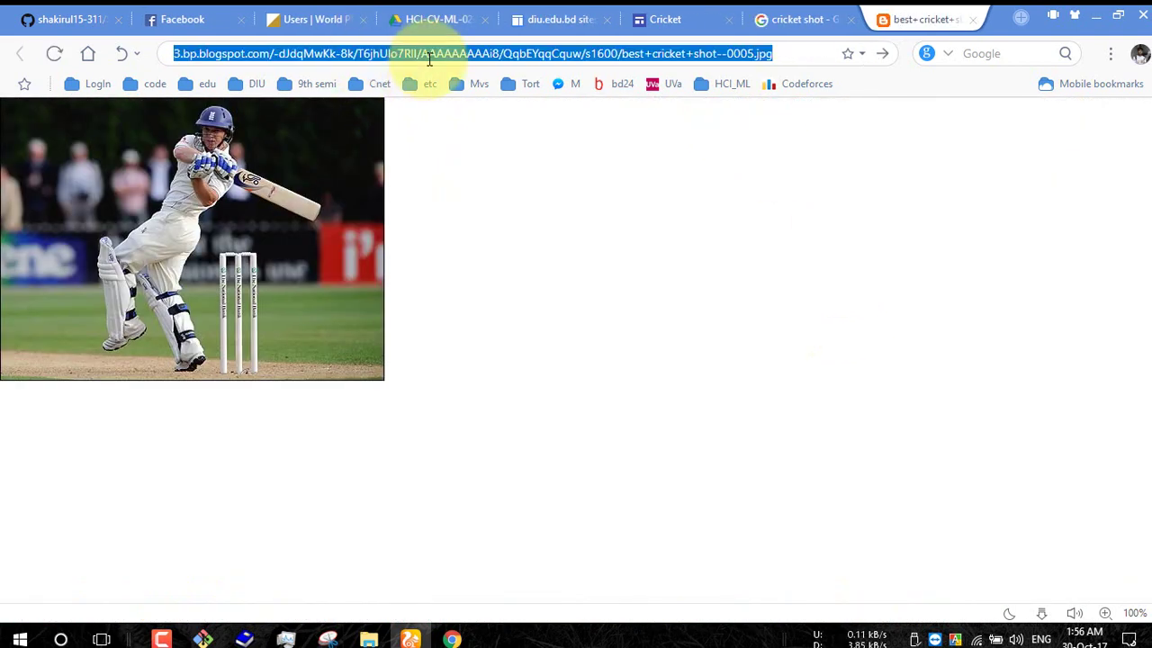
Copy the web address of the opened batsman picture and insert it by URL on the Types of shots page
key(ctrl+x)
click(642, 18)
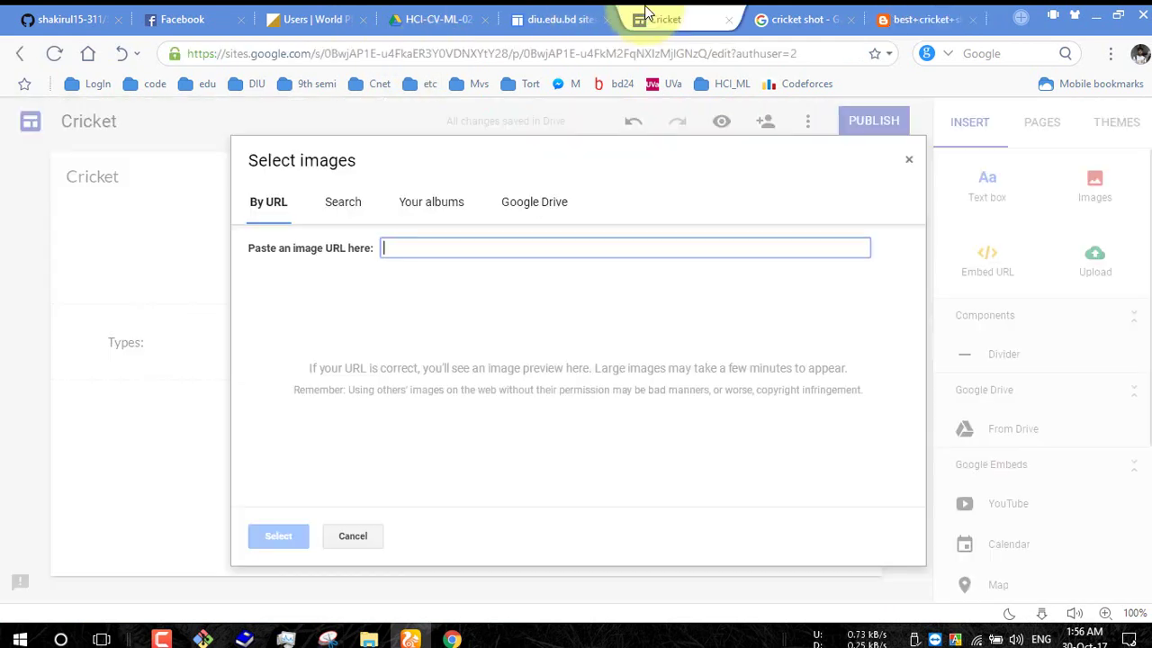
key(ctrl+v)
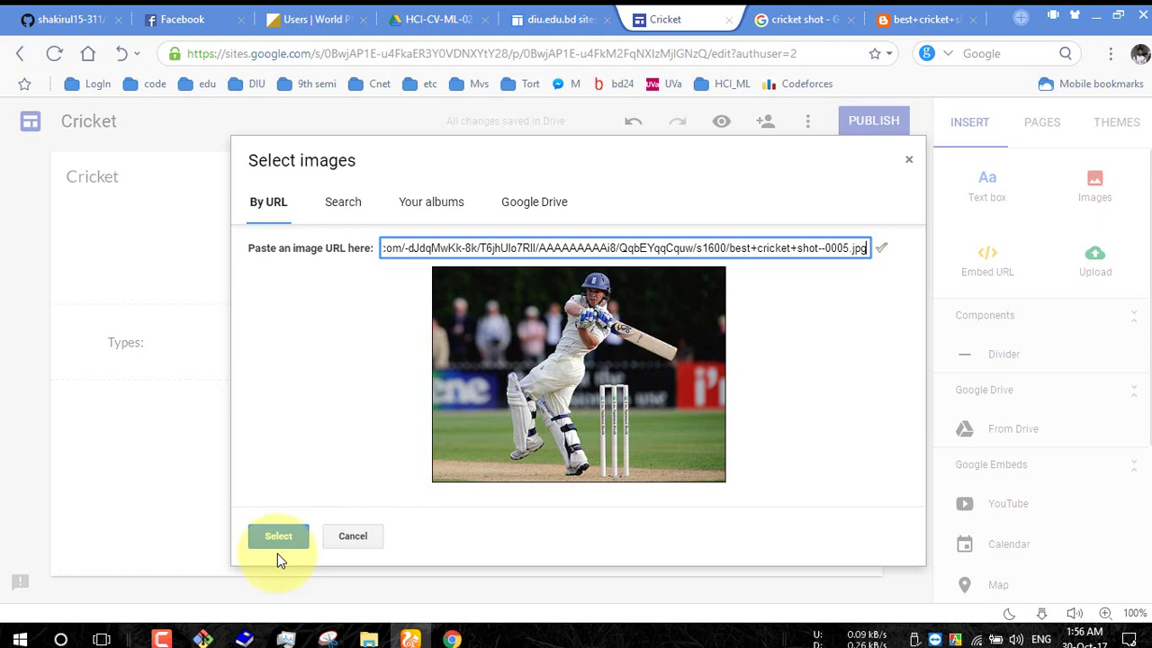
click(276, 544)
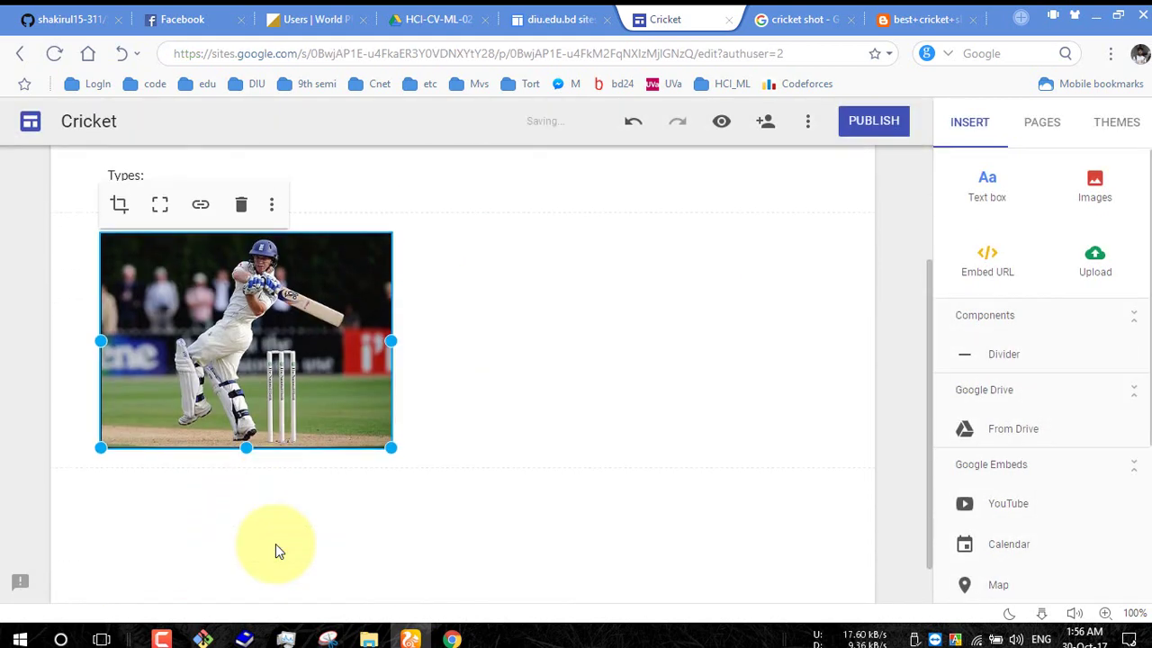
click(607, 395)
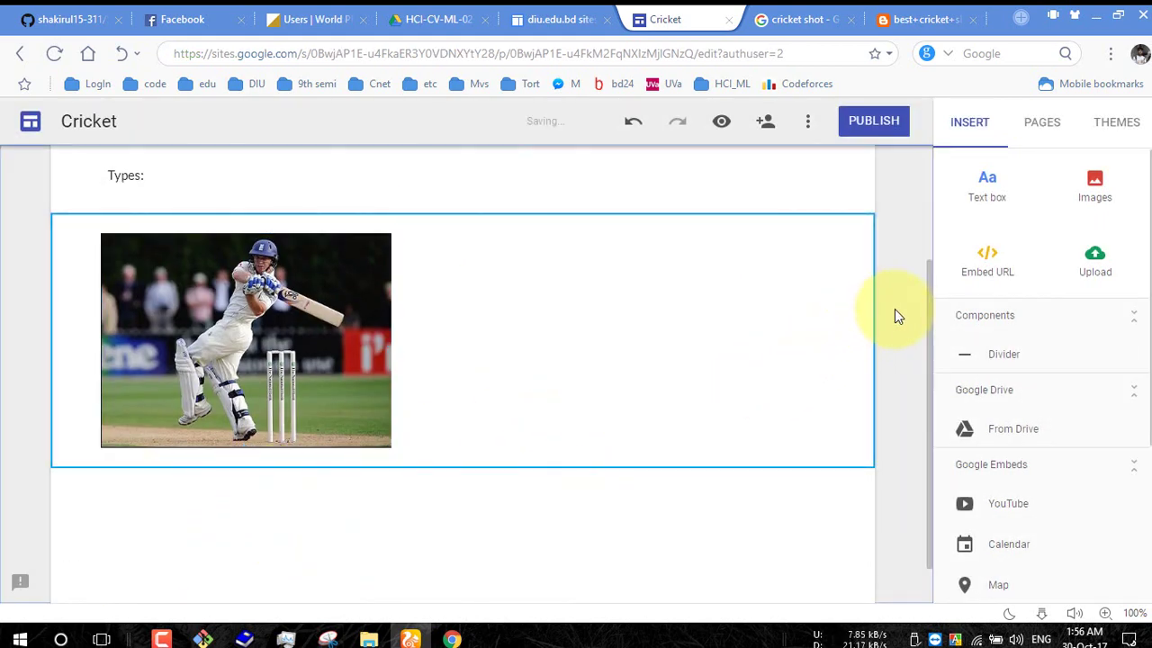
Move the batsman image to the right side of its section and shrink it from its lower-left corner
scroll(450, 368, up, 3)
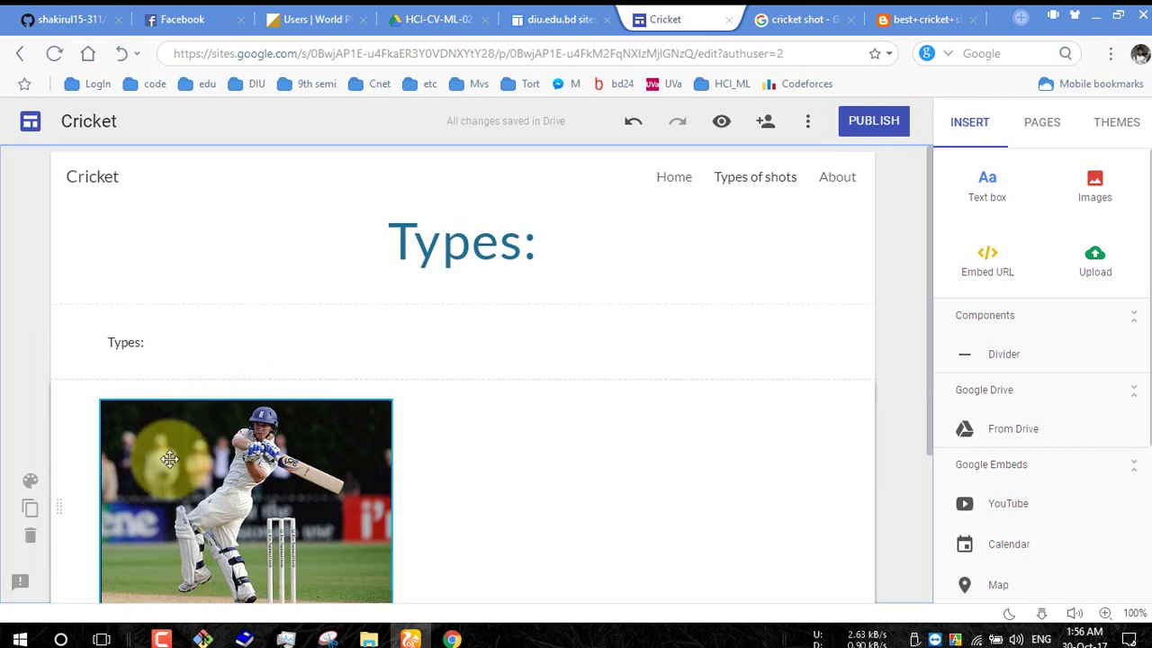
click(171, 457)
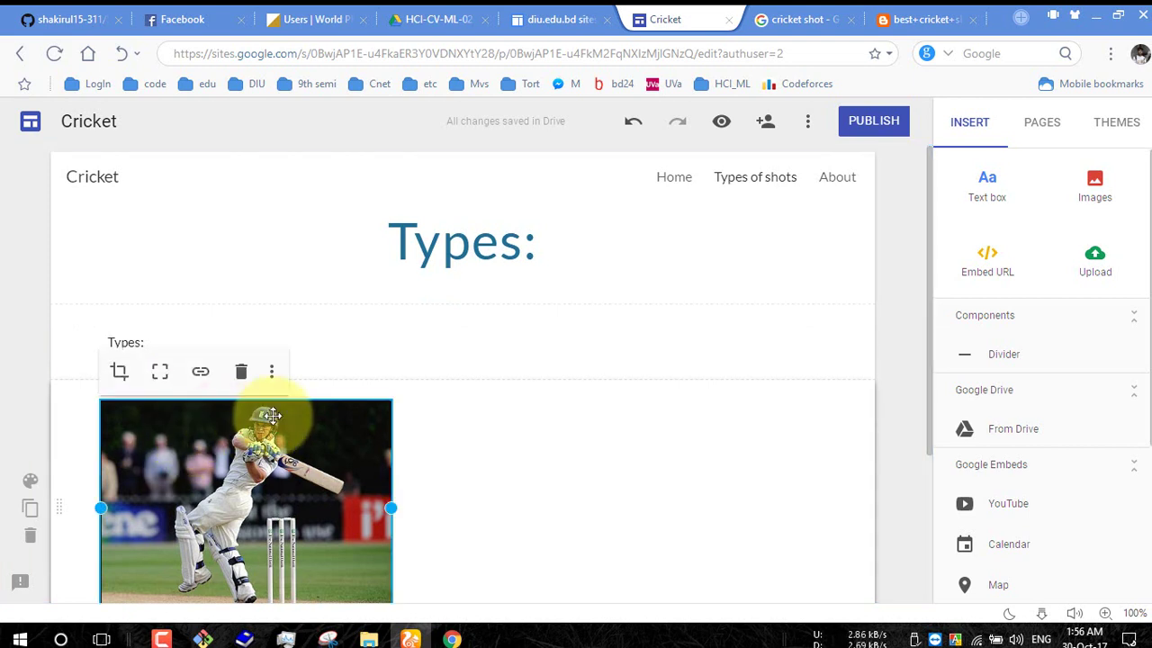
click(449, 463)
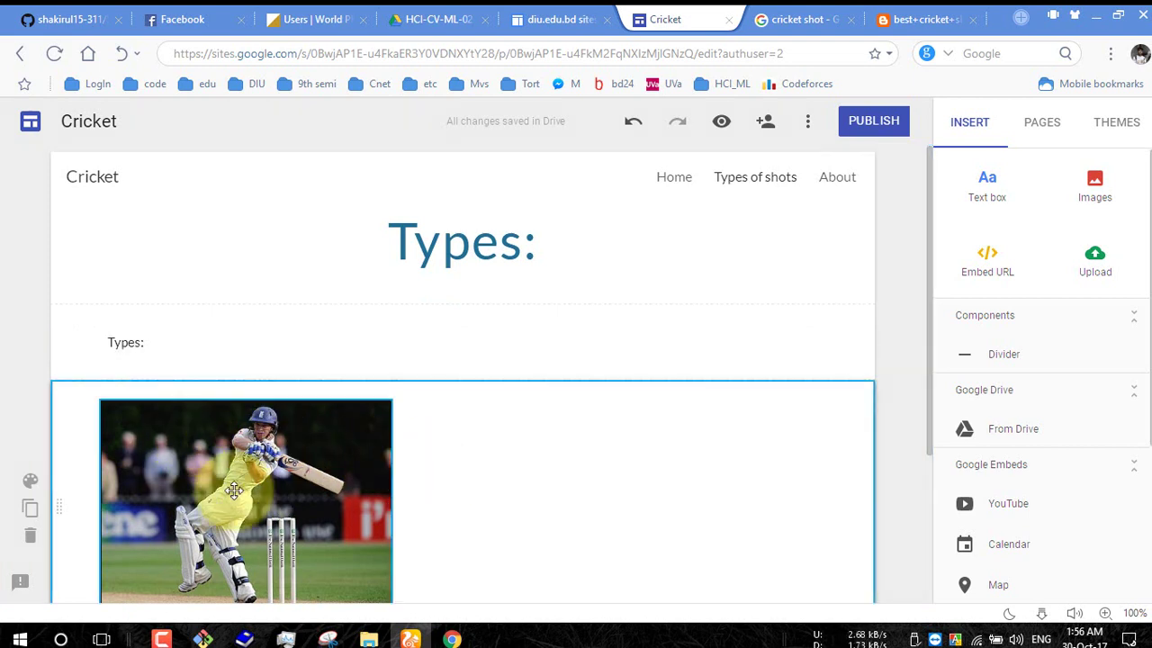
drag(233, 490, 709, 226)
scroll(753, 420, down, 3)
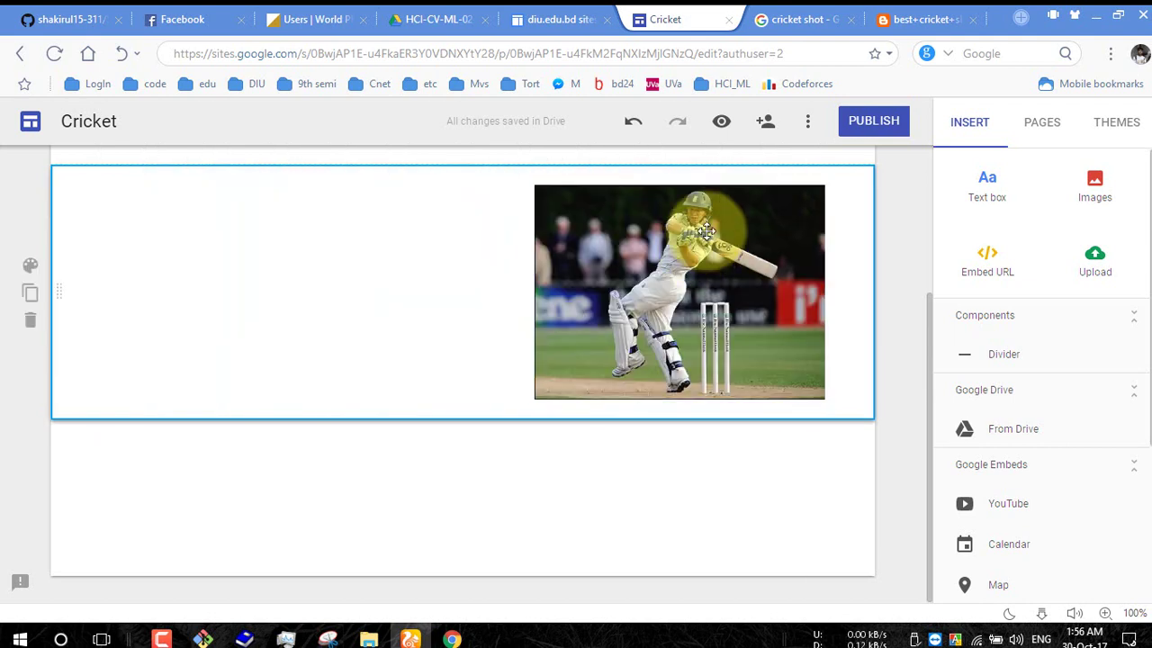
click(549, 385)
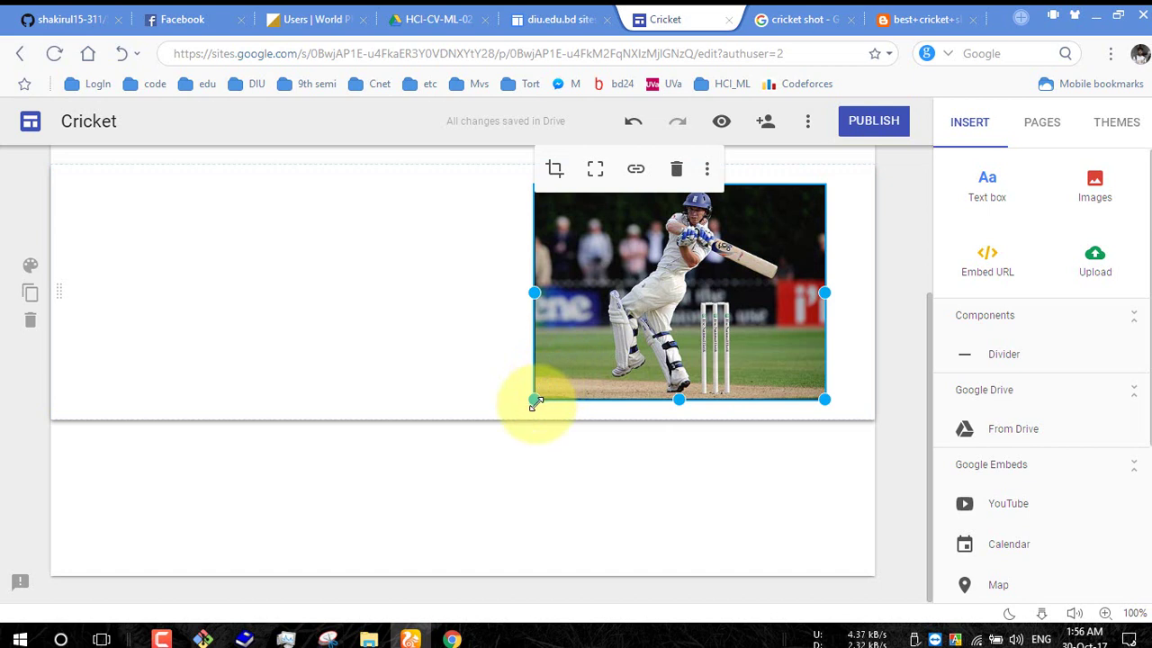
drag(535, 402, 630, 329)
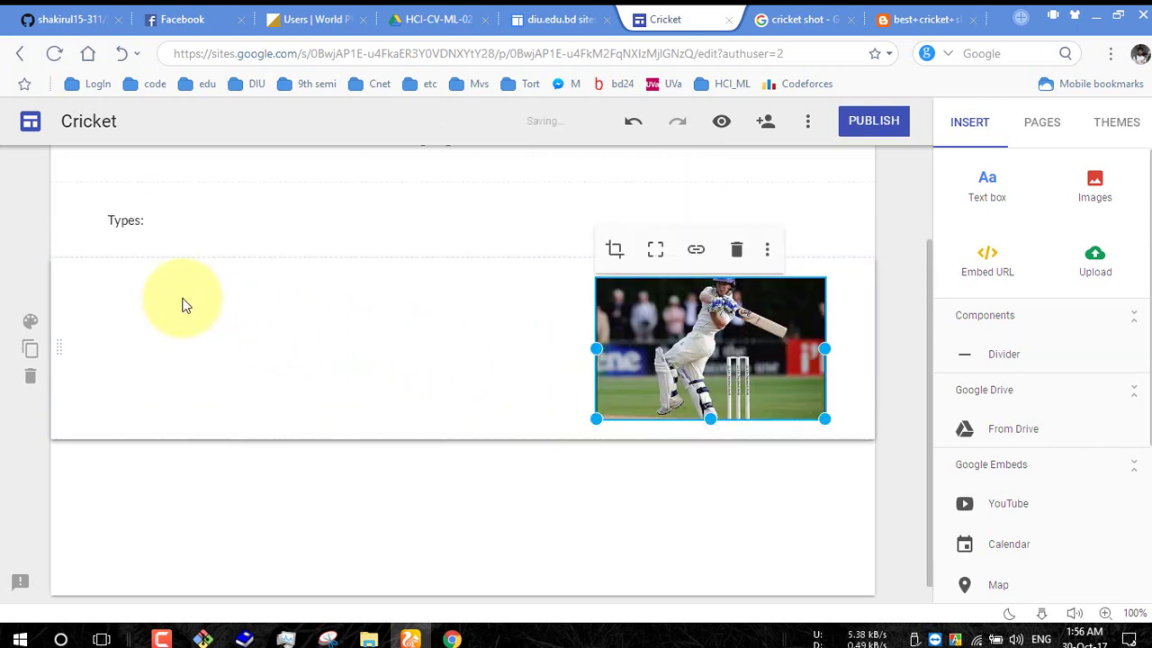
Add a text box reading "Abcdddddd jifj" in the empty space beside the batsman image
double_click(123, 317)
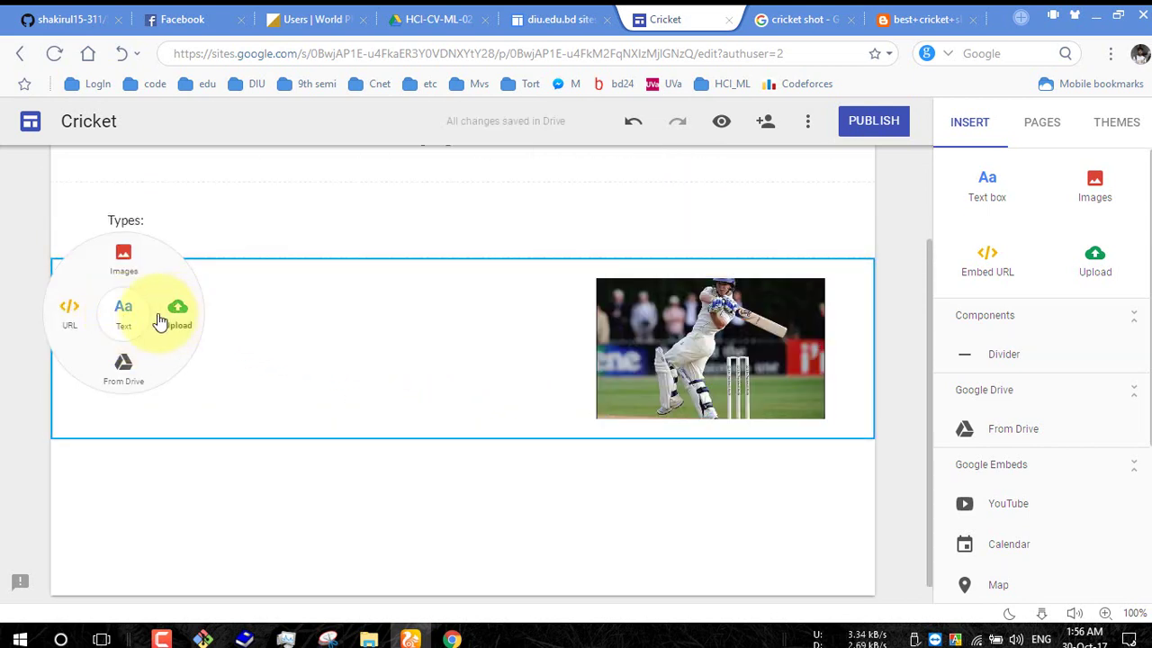
click(125, 315)
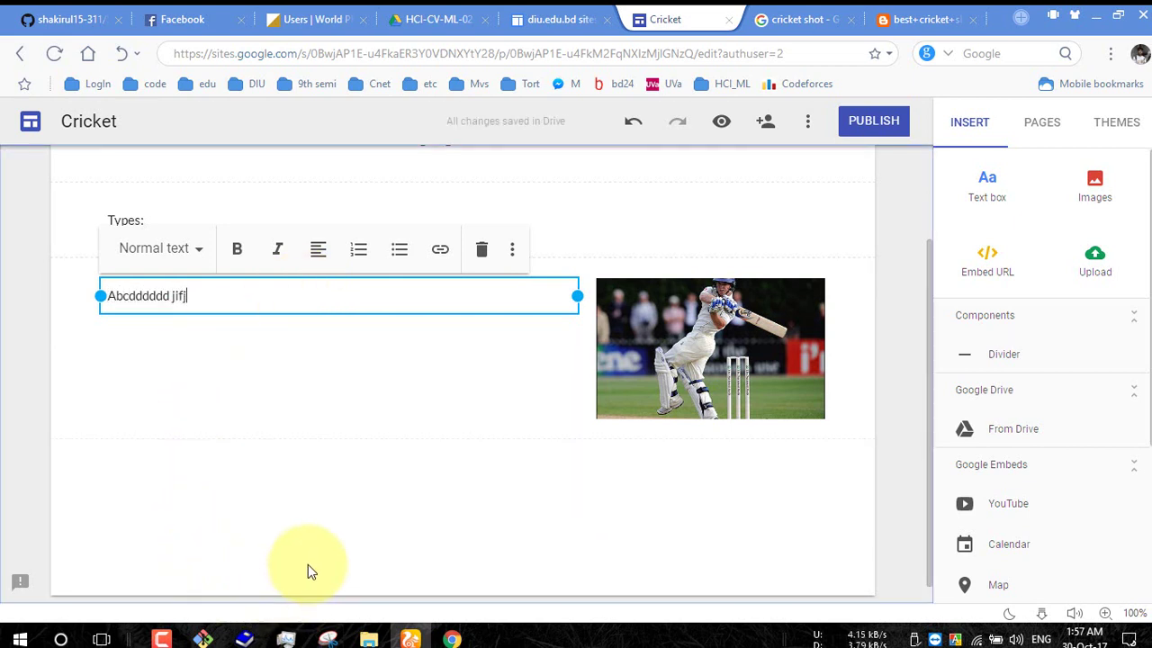
click(589, 514)
scroll(601, 509, up, 1)
scroll(360, 476, down, 2)
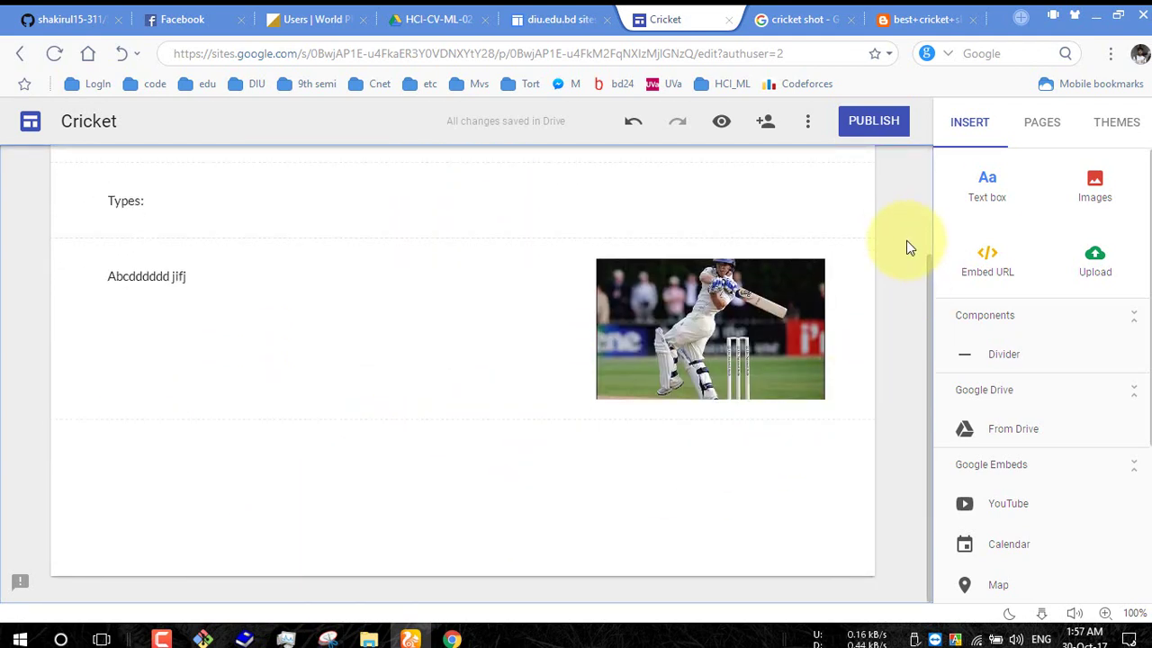
scroll(906, 240, up, 2)
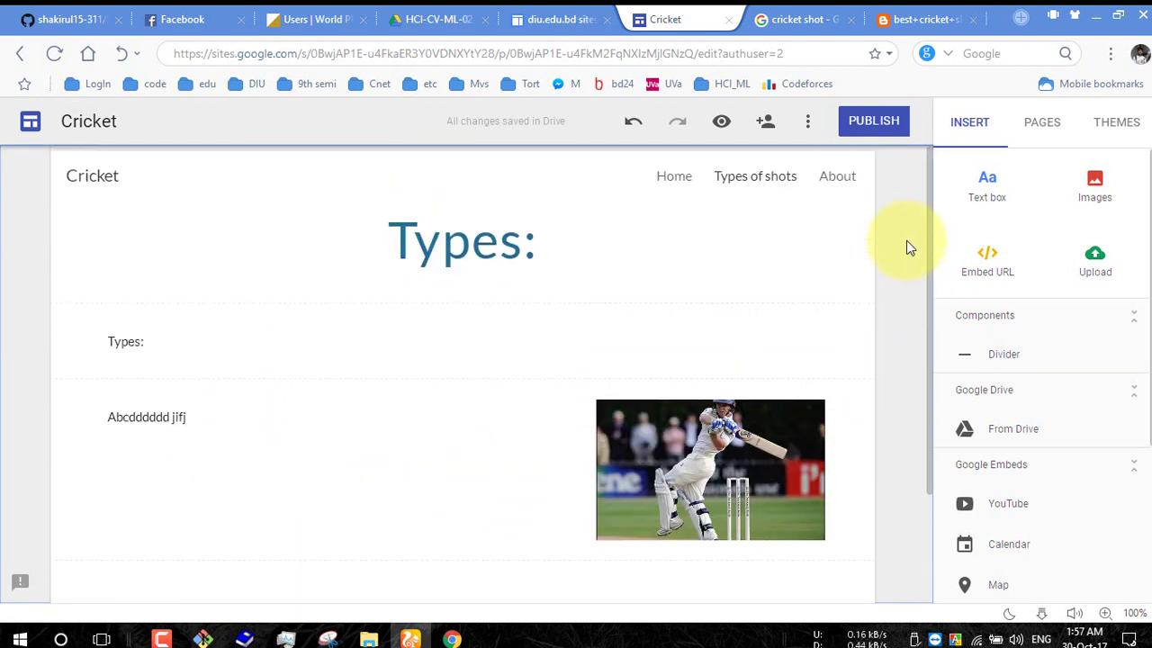
Return to the list of sites, open the Cricket Shot Classification site and look through its home page
click(32, 128)
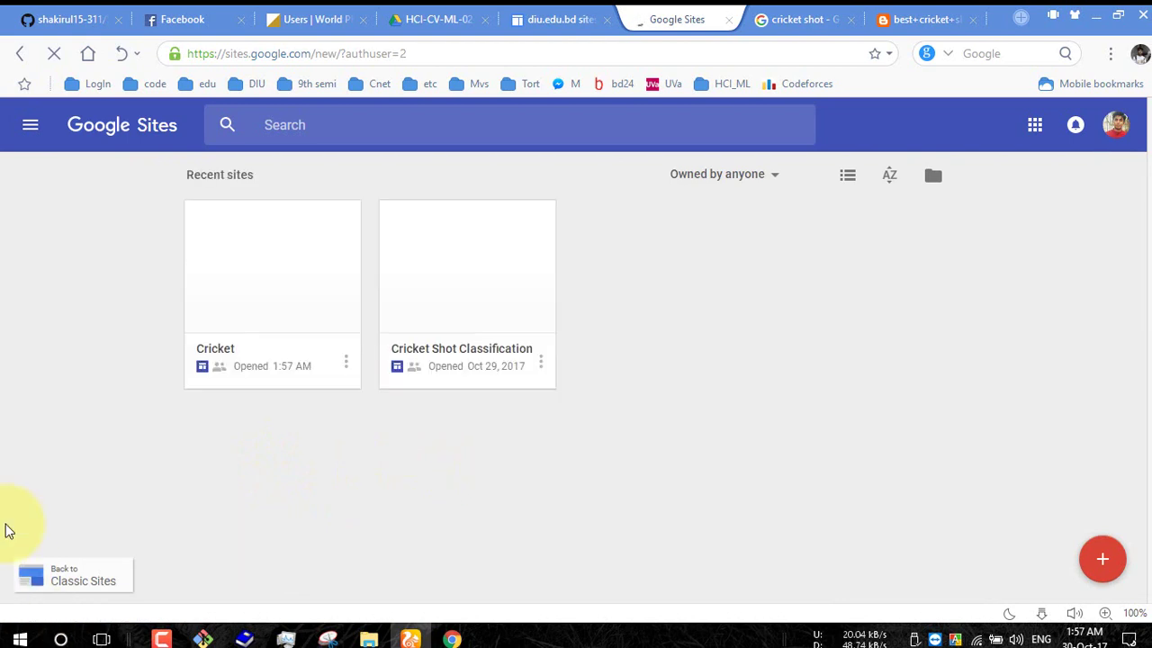
click(482, 270)
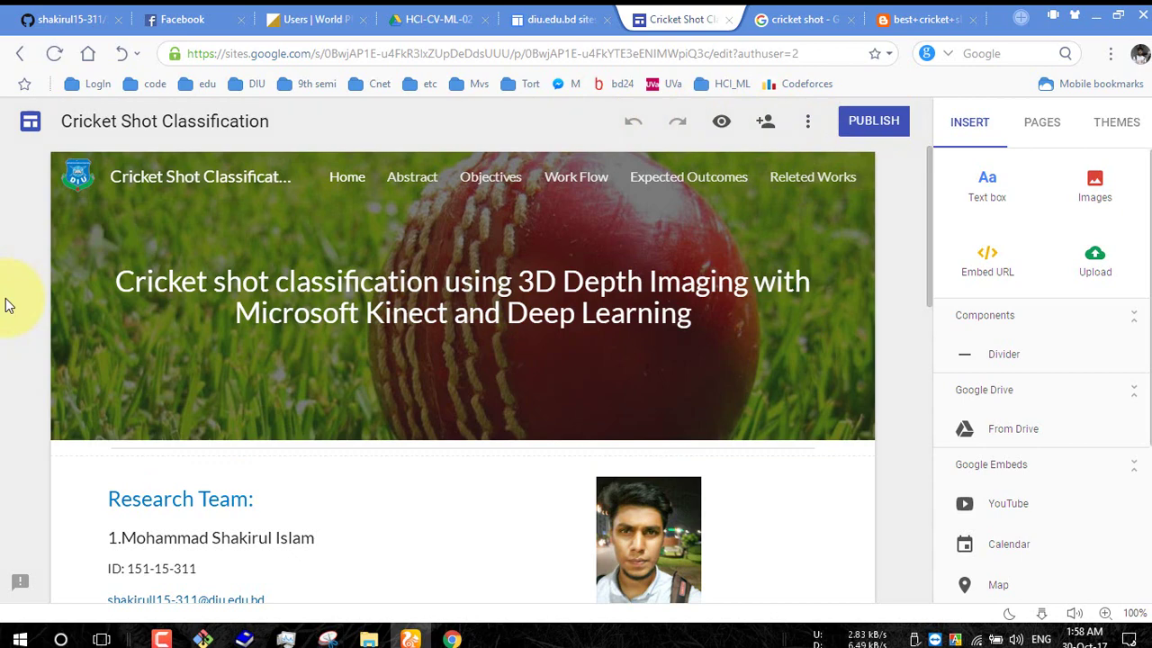
scroll(11, 324, down, 9)
scroll(19, 406, up, 6)
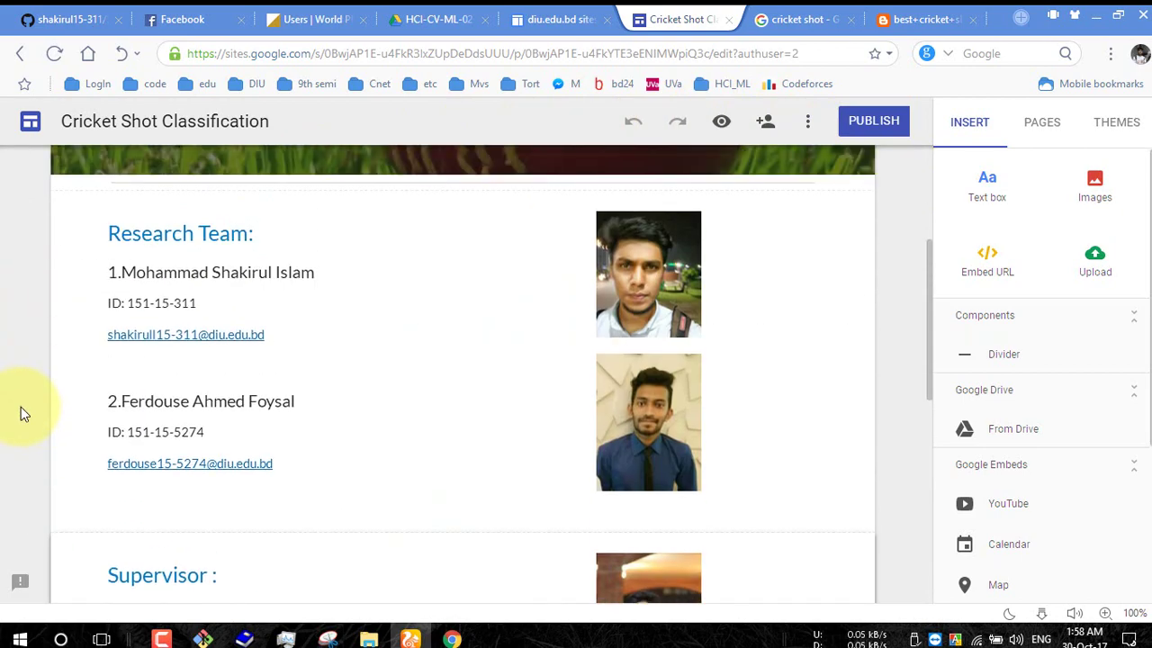
scroll(21, 407, up, 3)
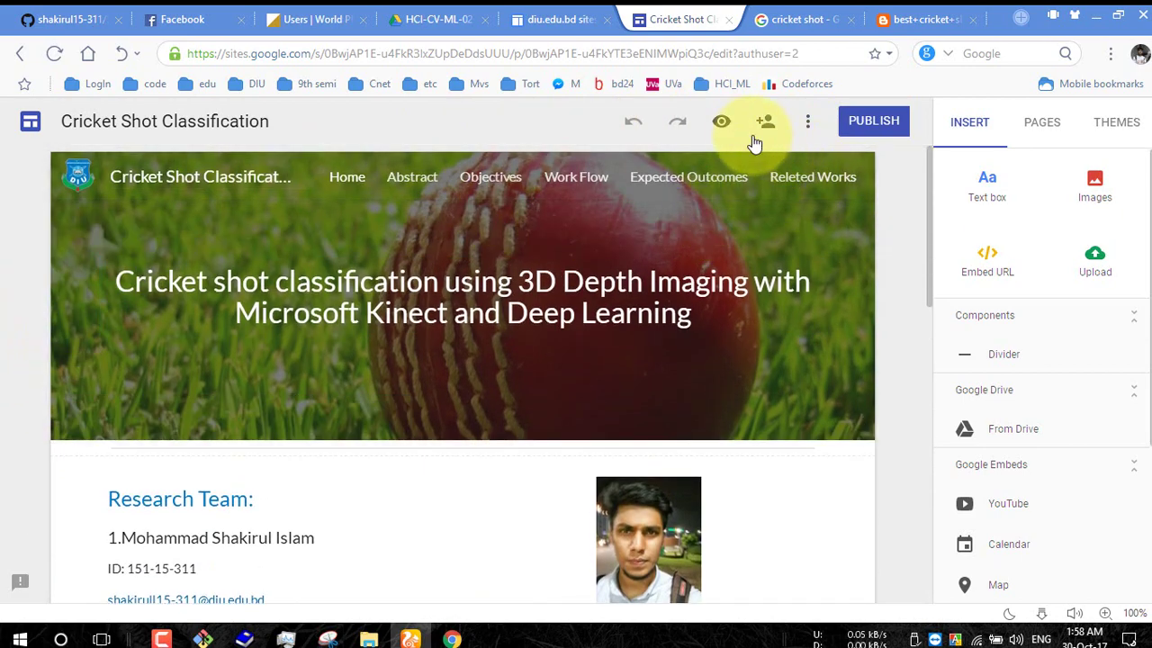
Preview the Cricket Shot Classification site and look through its home page in the tablet layout
click(734, 129)
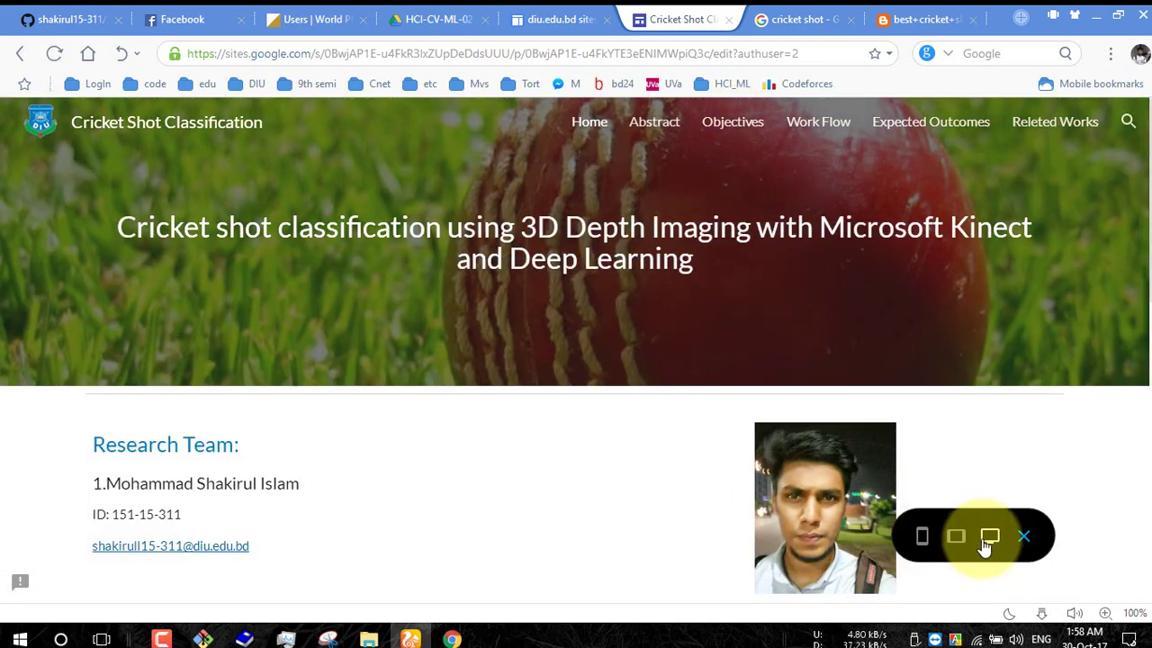
click(955, 539)
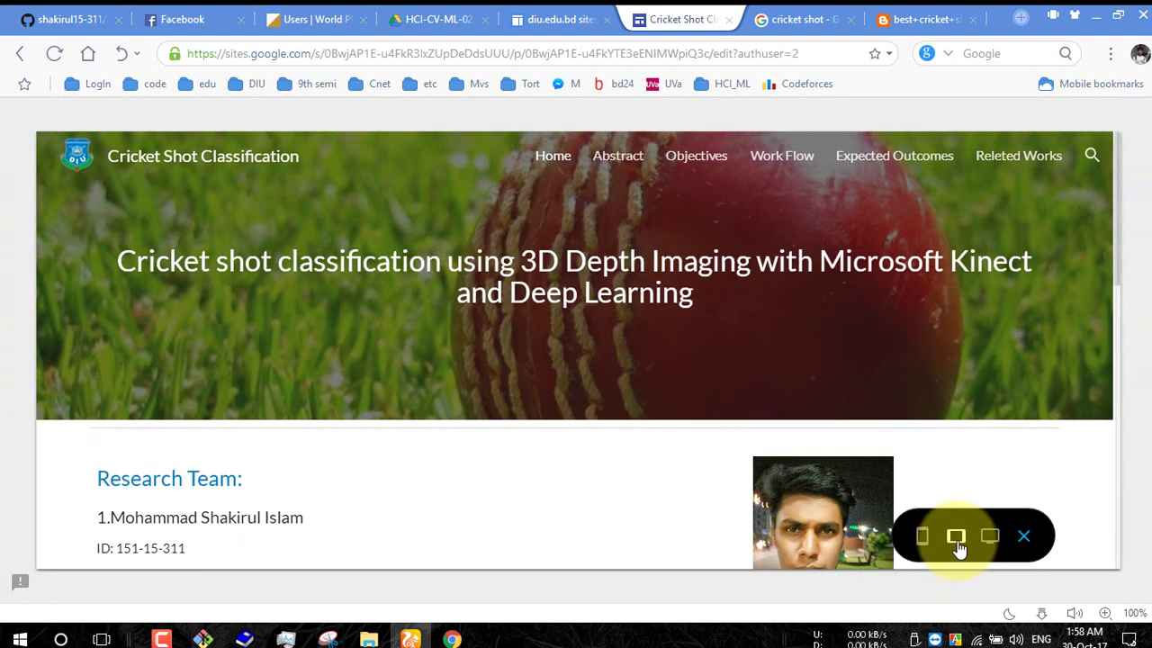
scroll(612, 463, down, 4)
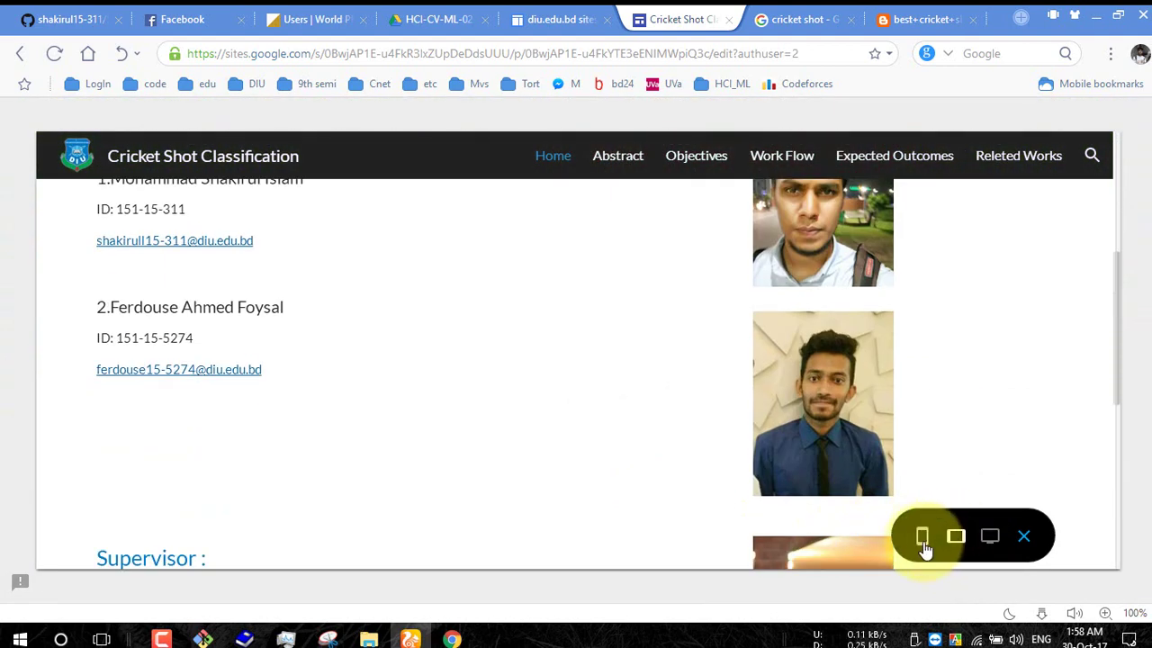
Switch the preview to the phone layout, look through the home page and open the Abstract page from the site navigation
click(922, 538)
scroll(540, 387, down, 4)
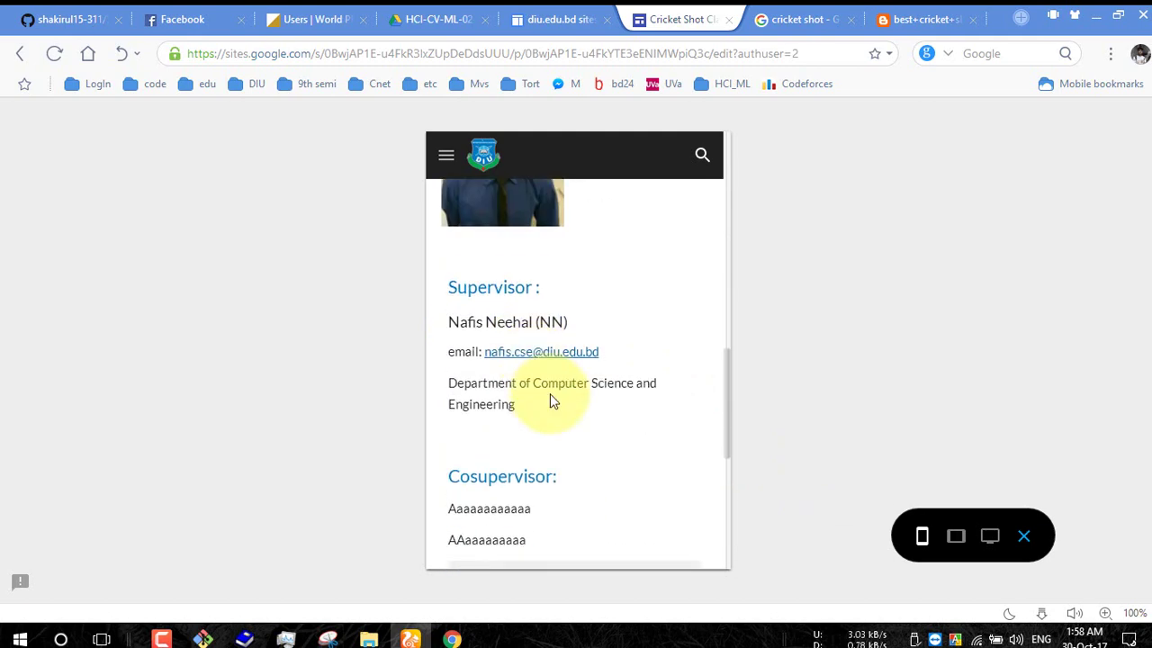
scroll(554, 396, up, 6)
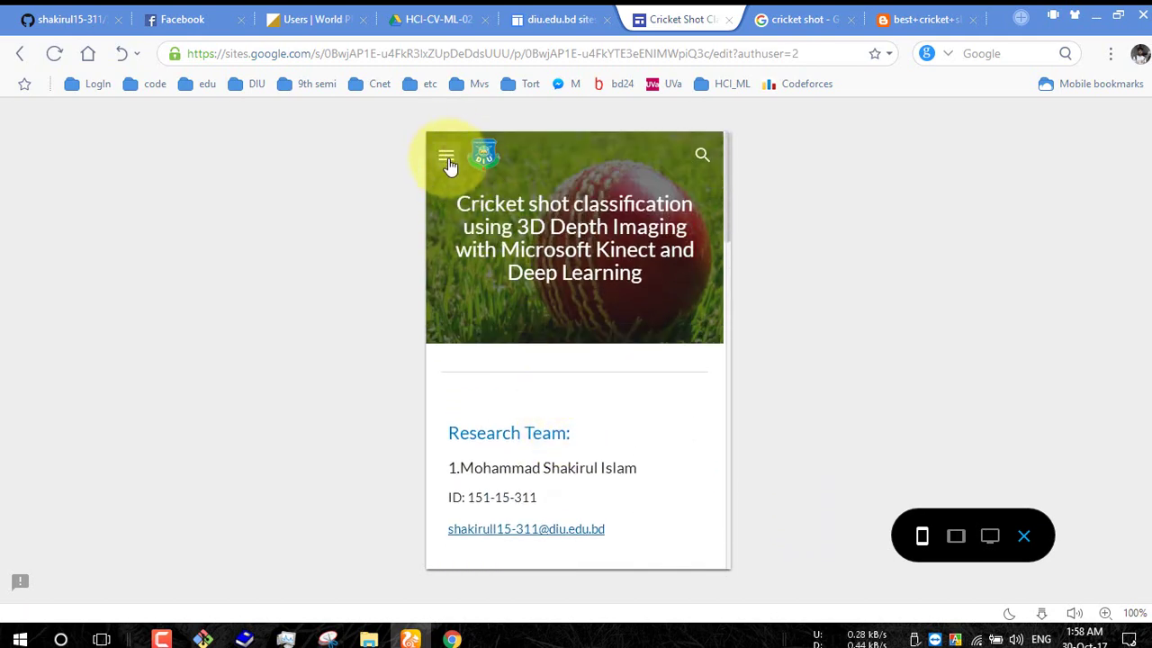
scroll(556, 368, down, 8)
scroll(522, 315, up, 4)
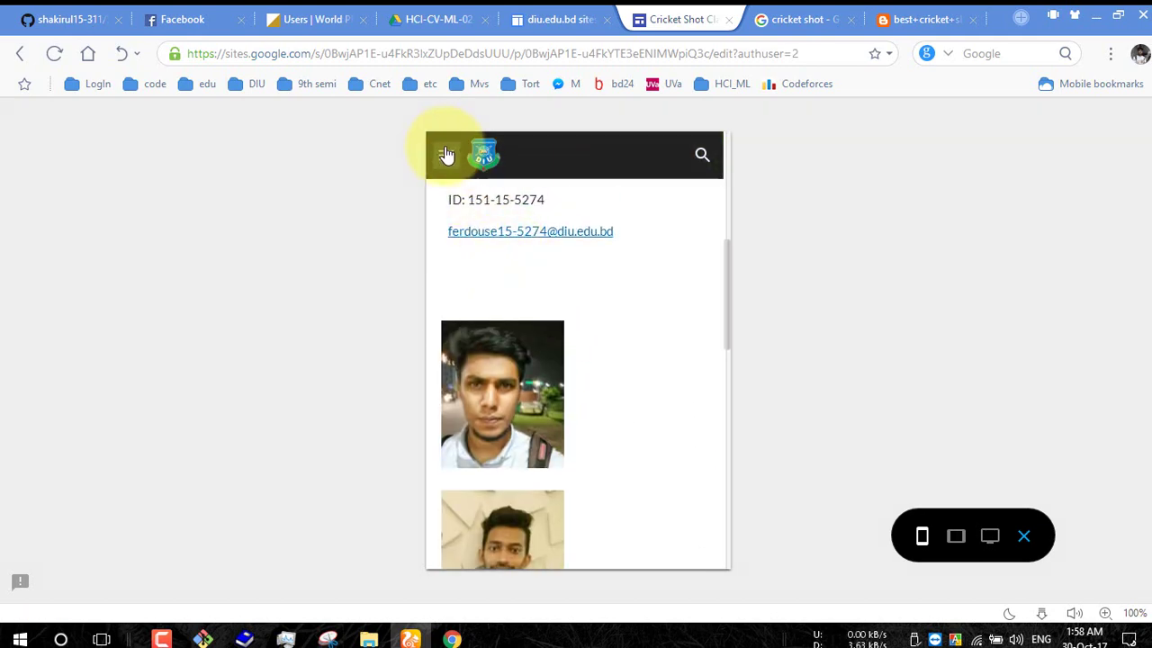
click(445, 155)
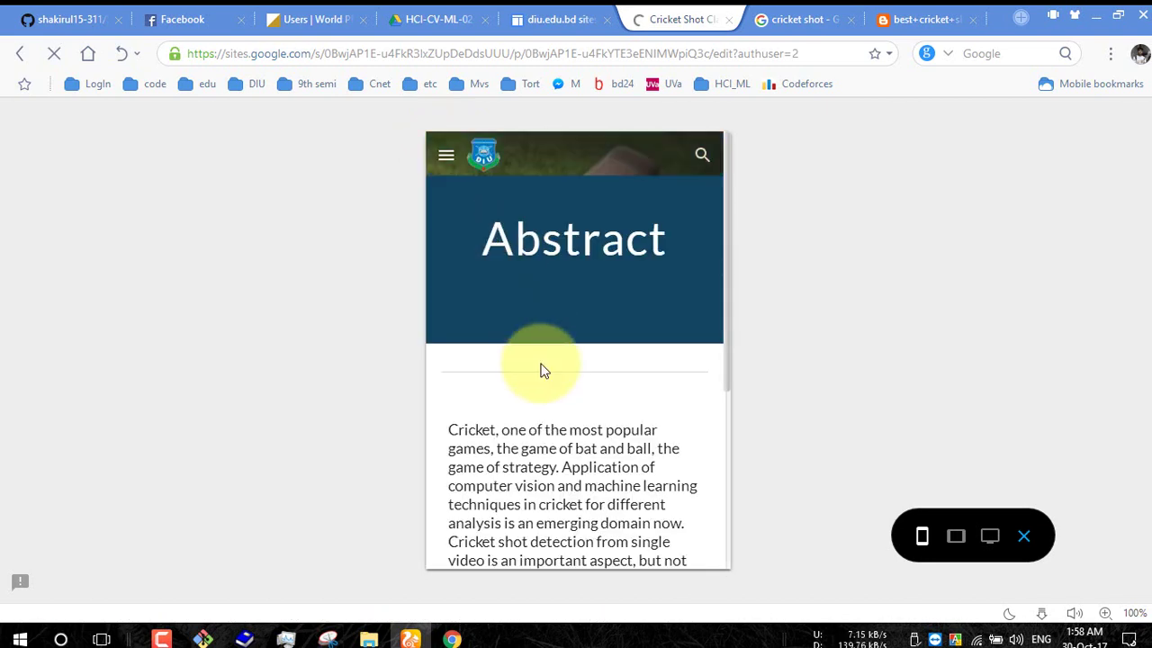
scroll(540, 369, down, 5)
Switch the preview to the desktop layout, view the Objectives page and look through the home page's team and supervisor sections
click(989, 536)
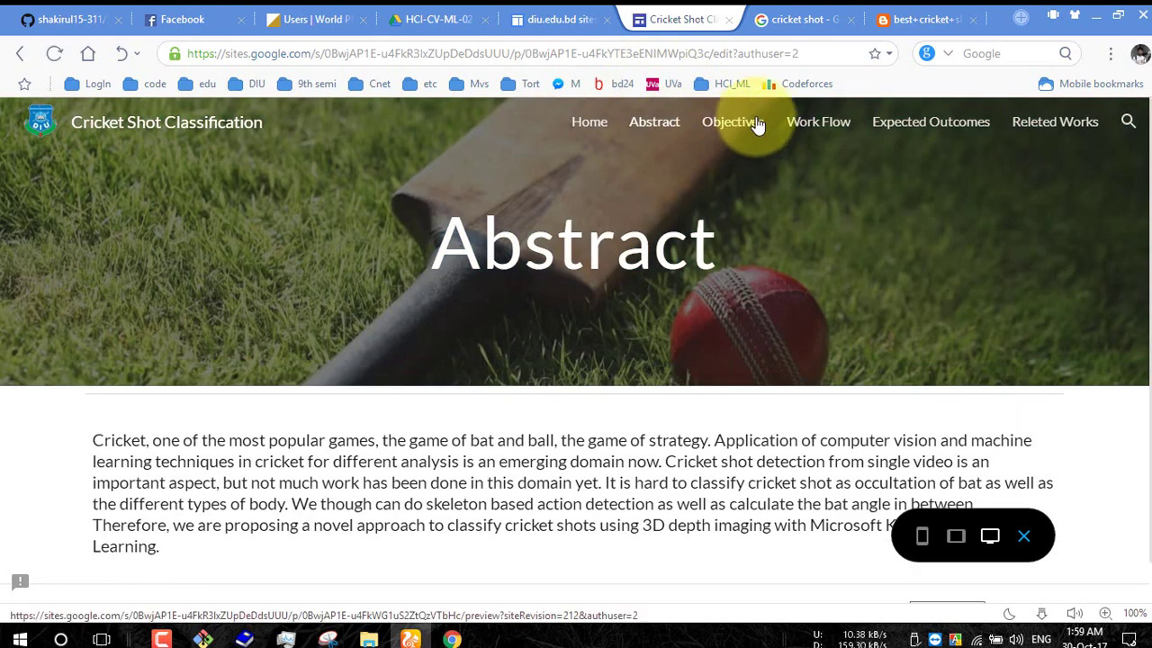
click(758, 126)
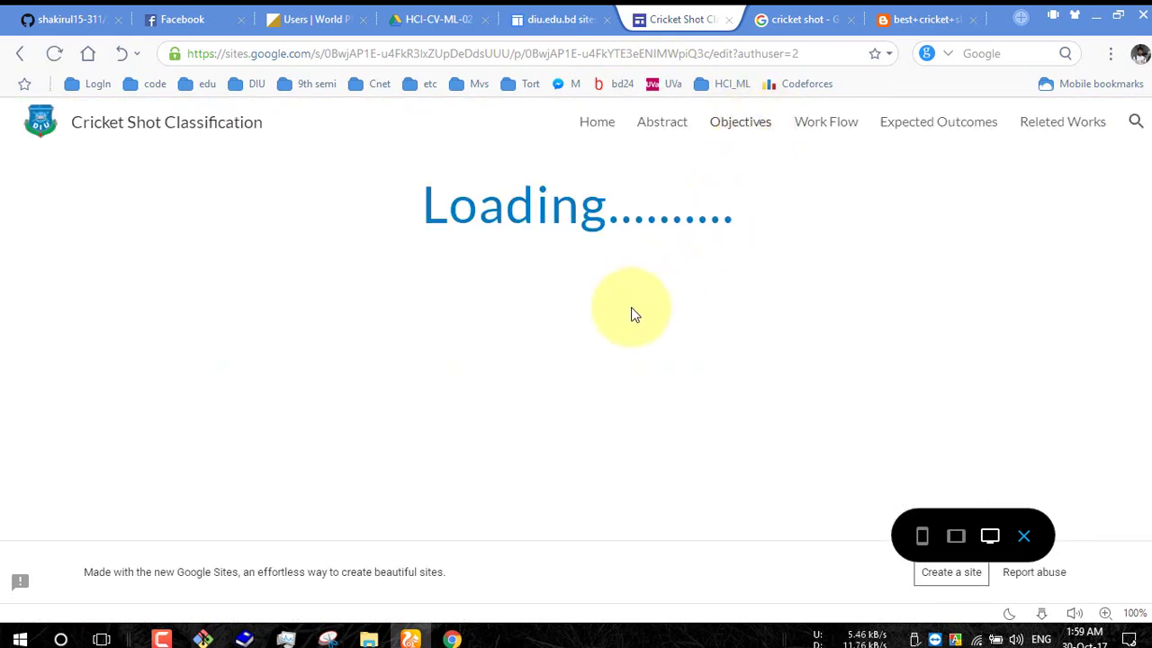
click(607, 128)
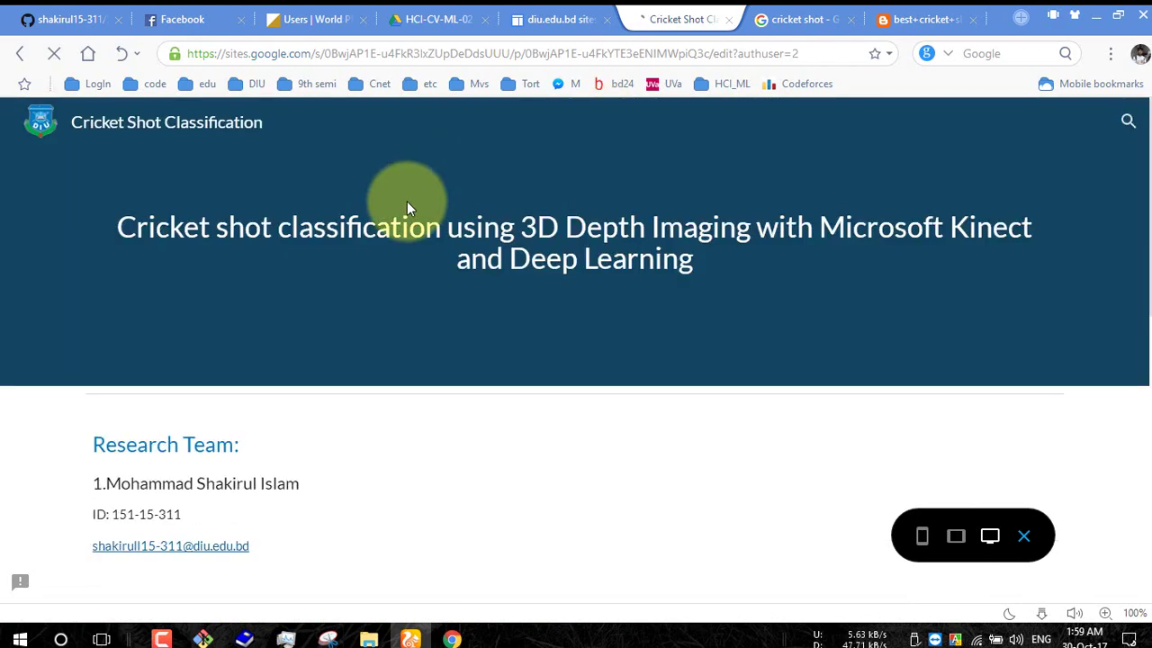
scroll(90, 443, down, 2)
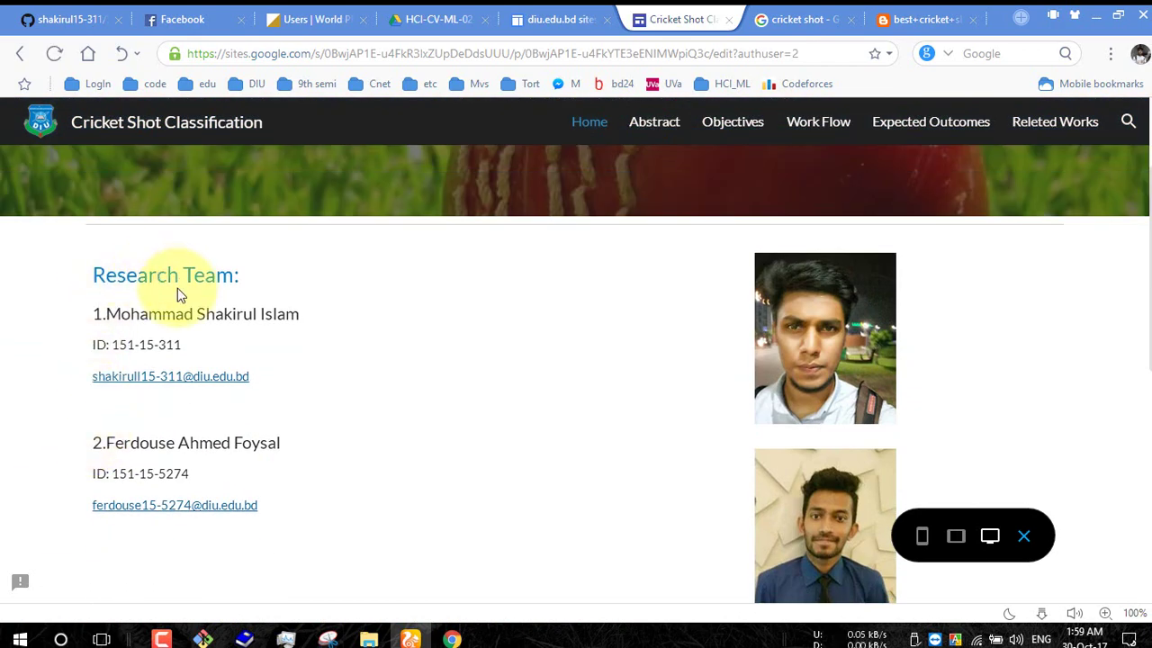
scroll(270, 373, down, 4)
scroll(264, 381, up, 4)
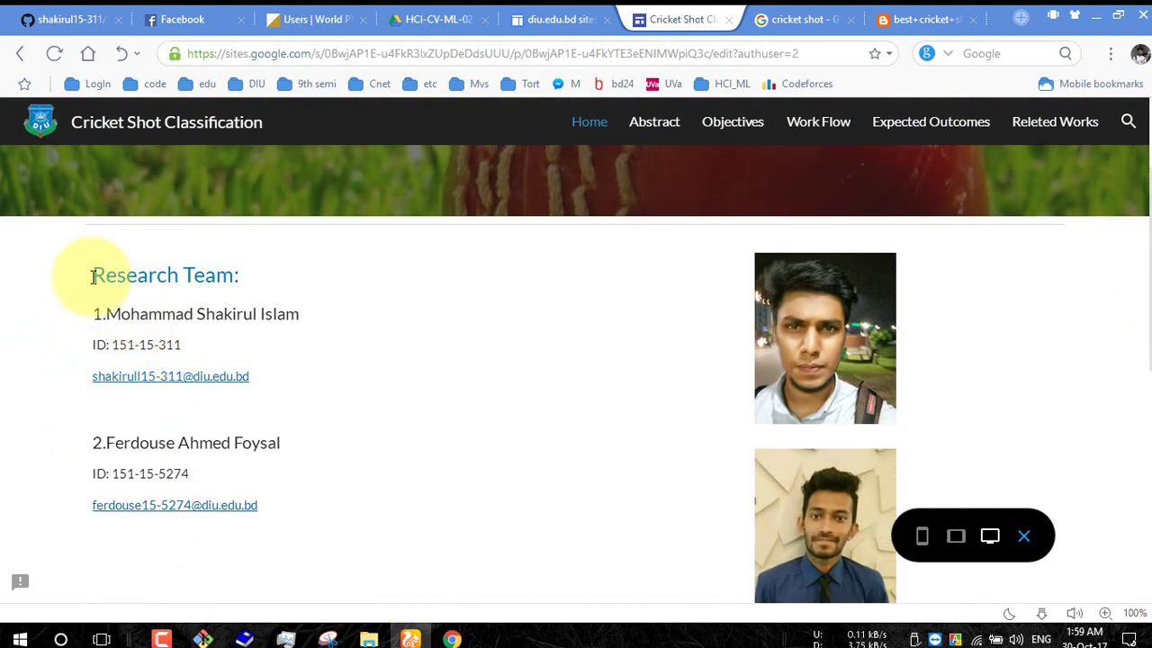
scroll(886, 353, down, 7)
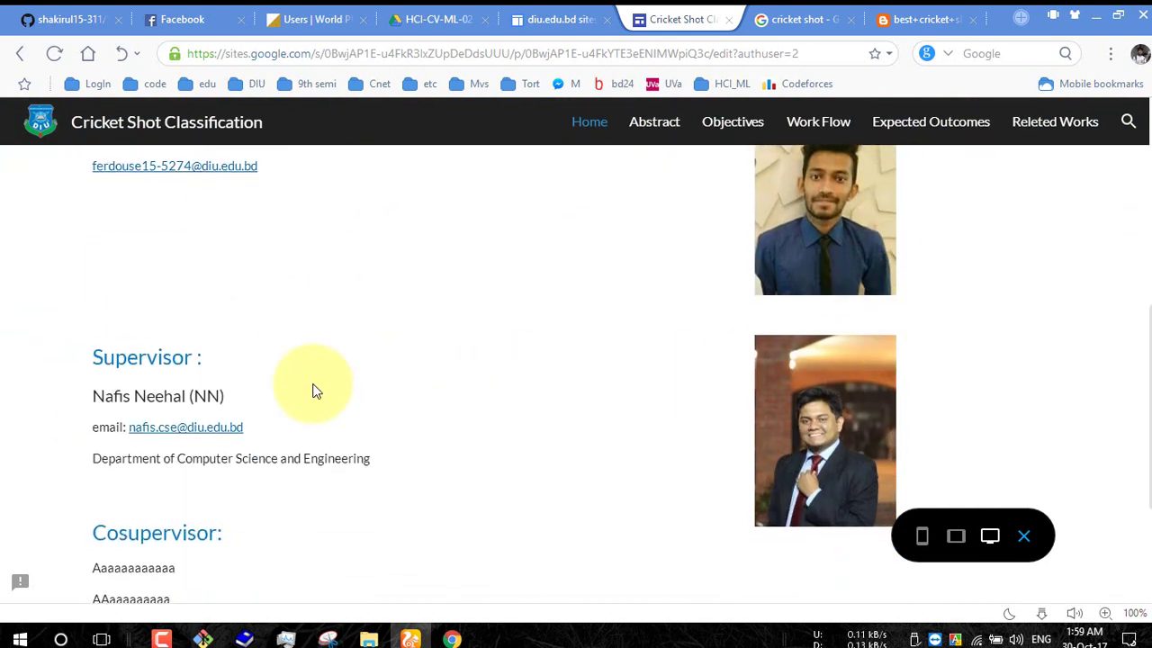
scroll(864, 301, up, 4)
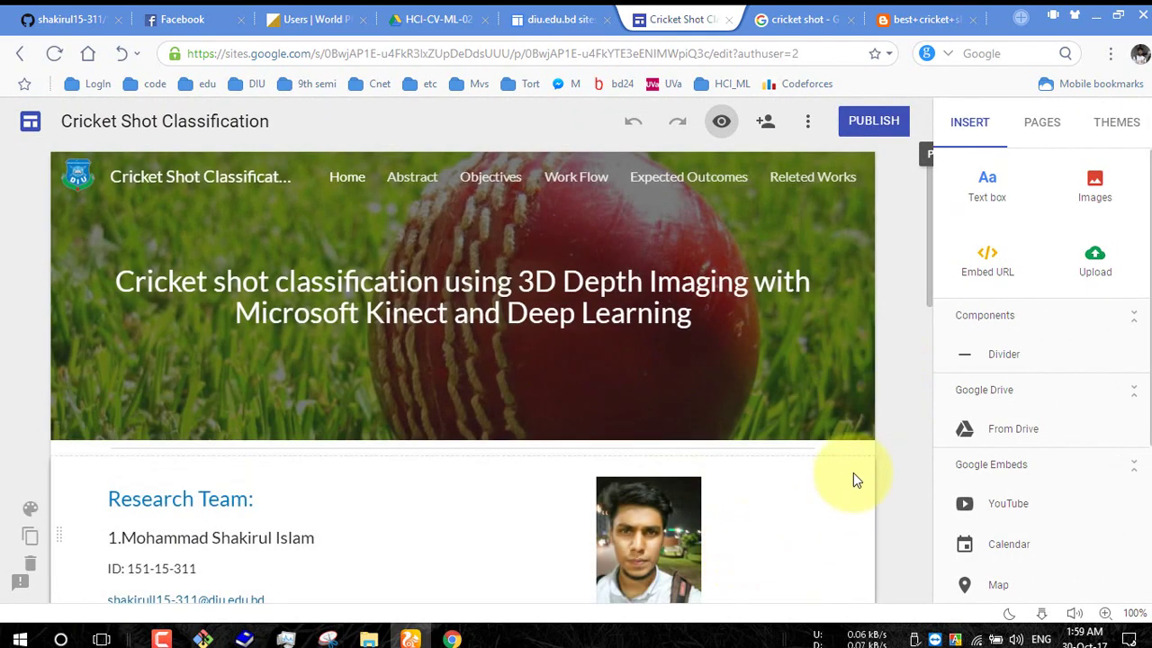
Close the preview and look over the home page's sections and the insertable Google content in the editor
scroll(918, 468, down, 4)
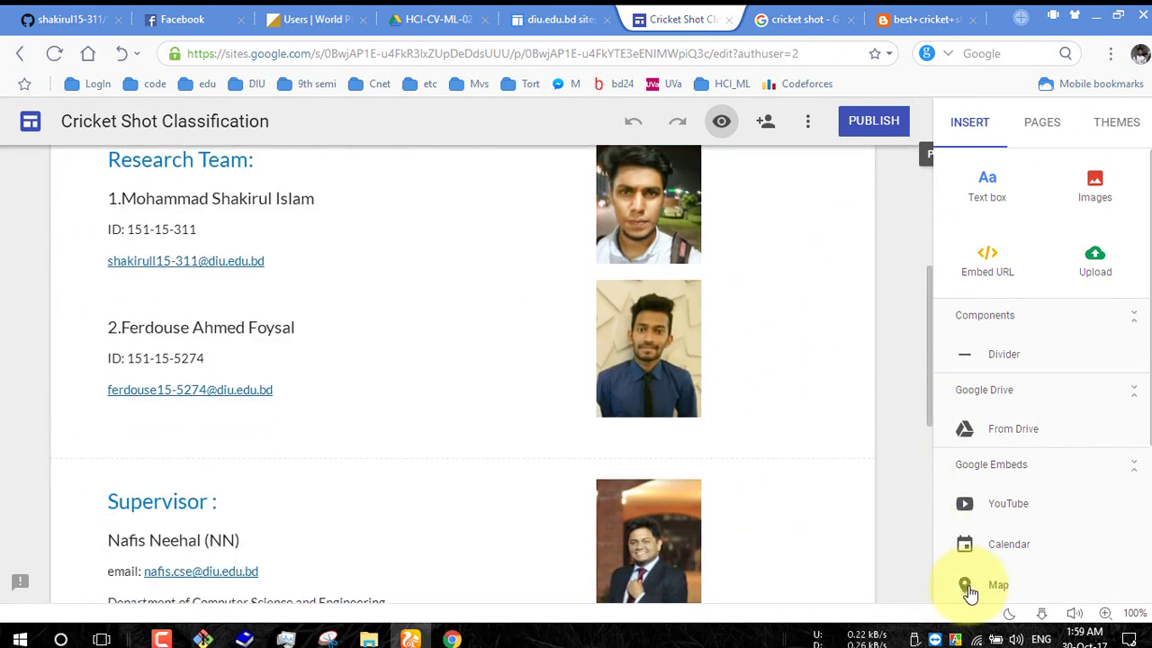
scroll(994, 587, down, 3)
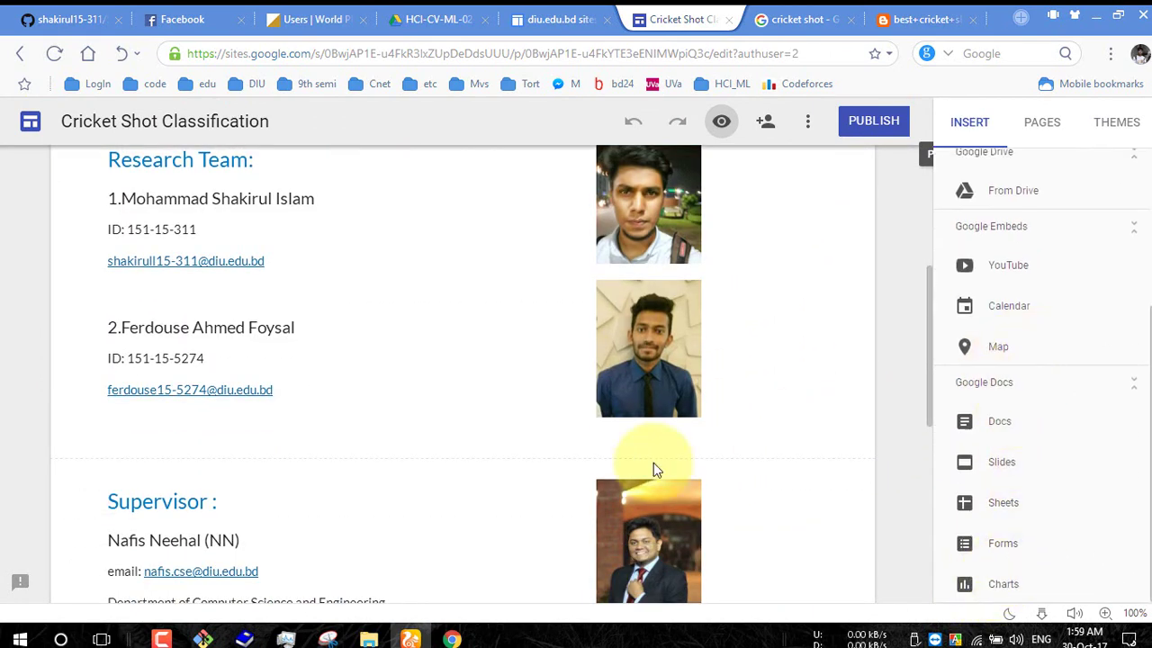
scroll(374, 579, down, 3)
scroll(373, 580, down, 3)
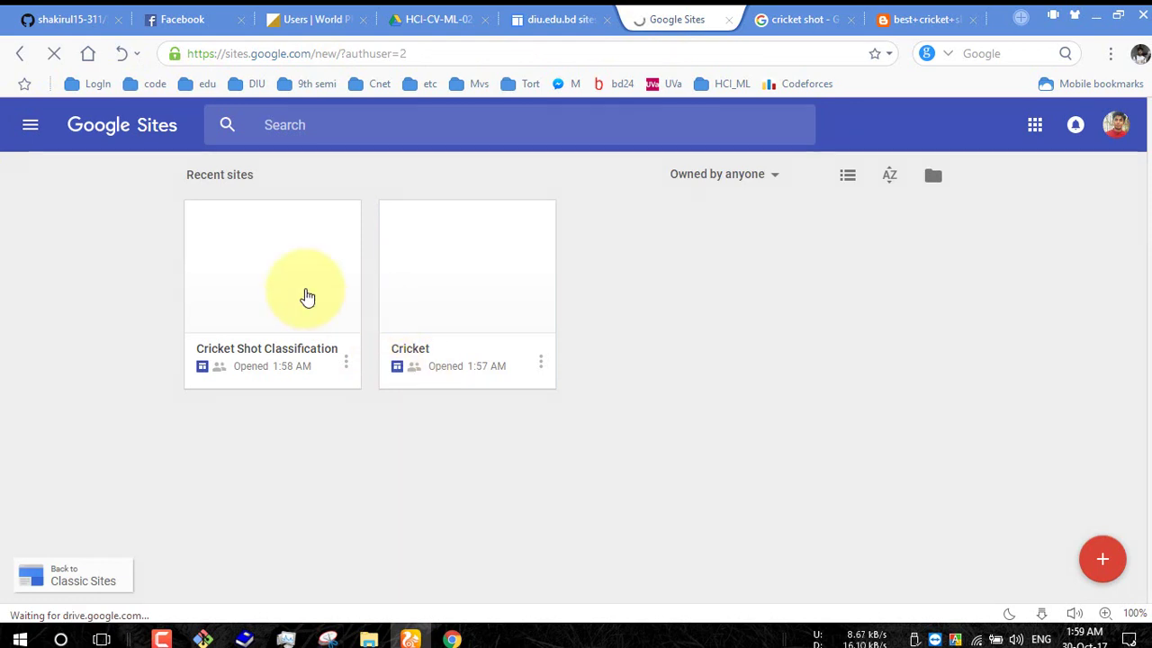
Return to the list of sites and open the Cricket site's home page for editing
click(442, 283)
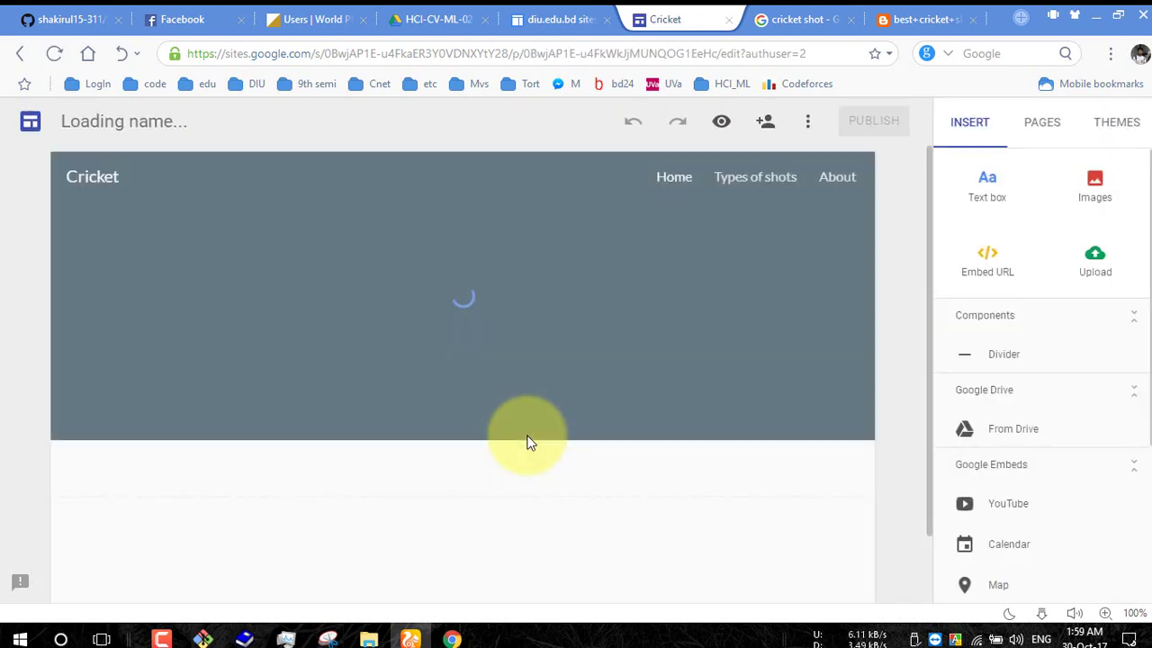
scroll(477, 457, down, 1)
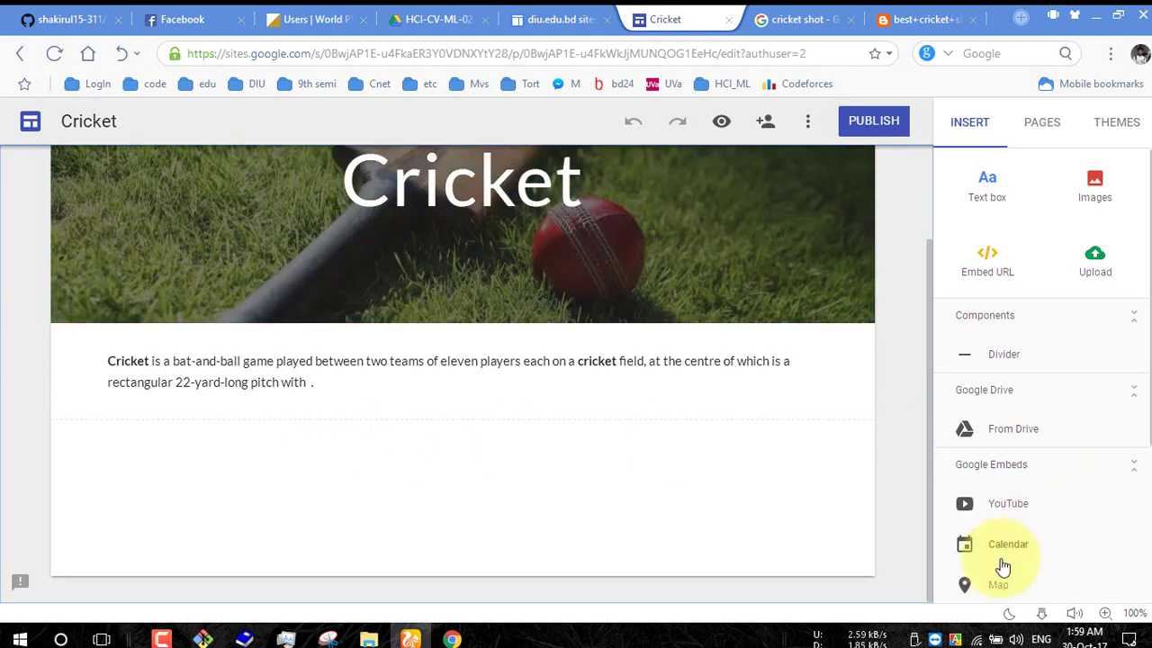
scroll(998, 558, down, 1)
Embed a map of Mirpur Sher E Bangla National Cricket Stadium below the home page text, allowing location access and searching for the stadium
click(1003, 500)
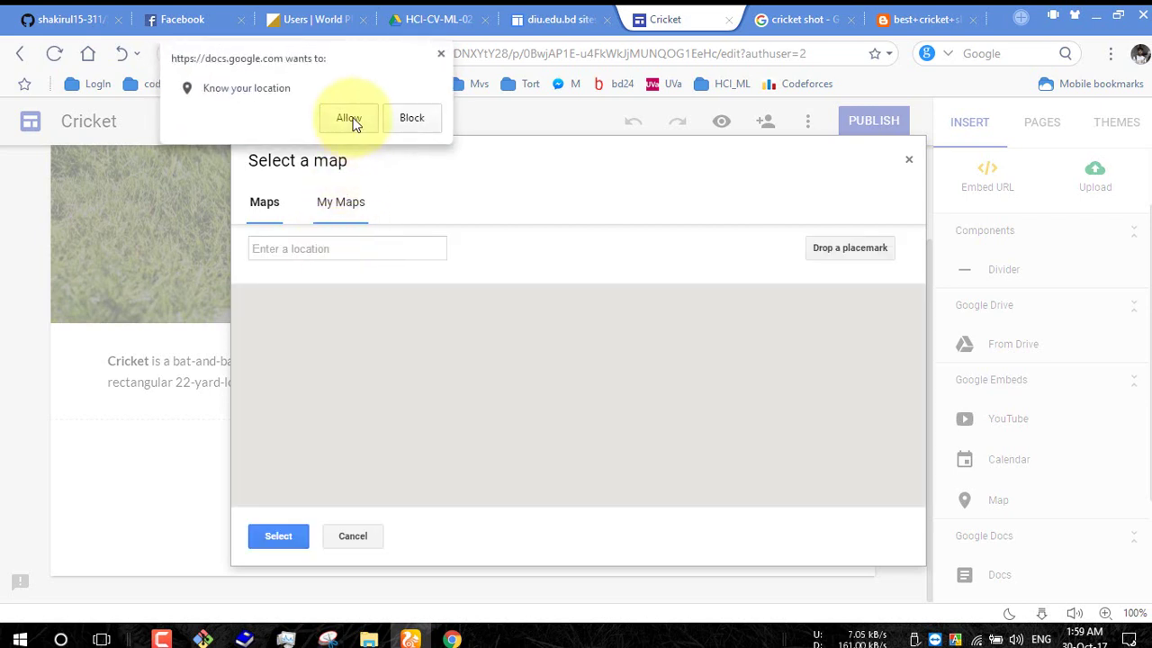
click(348, 118)
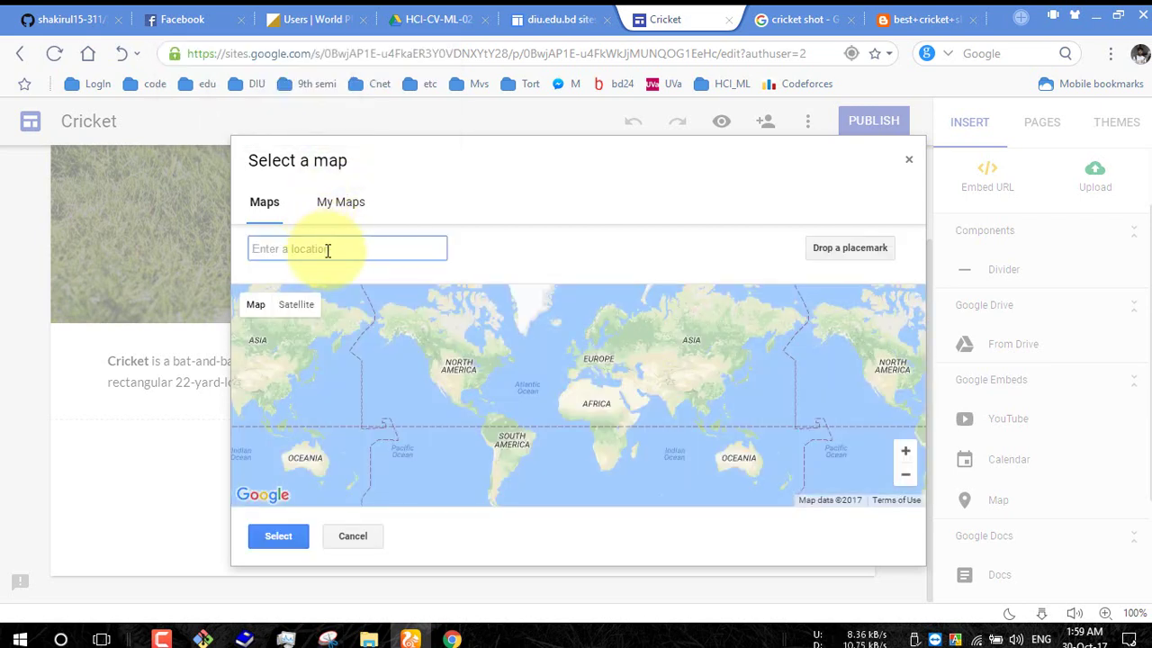
text(mirpu)
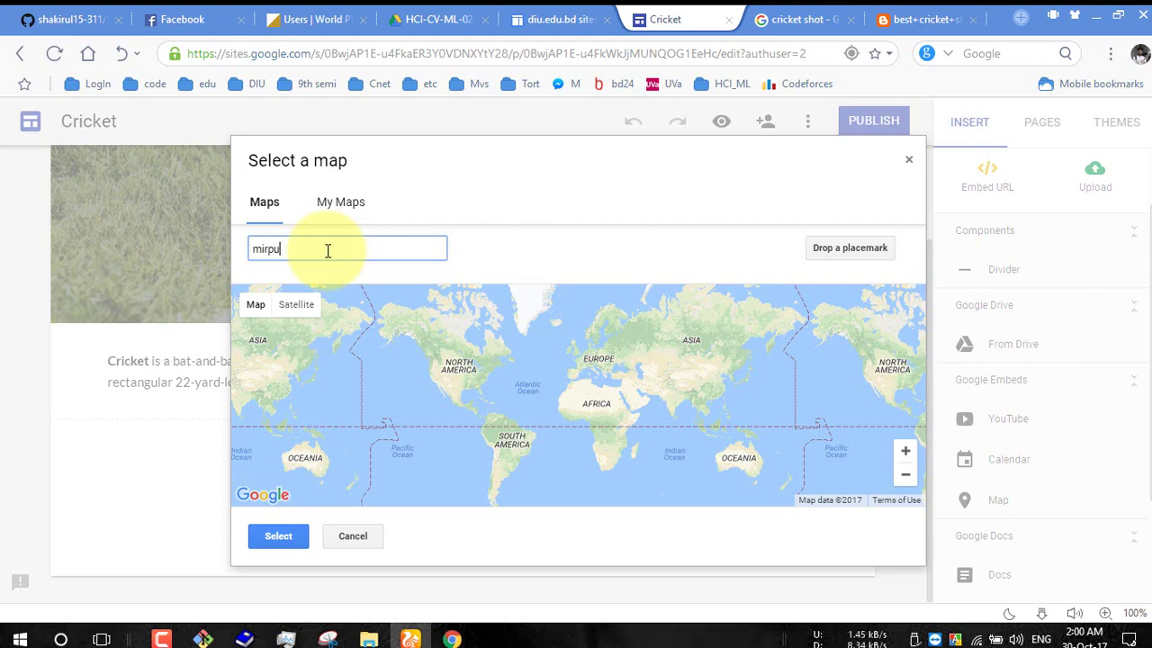
text(t stadium)
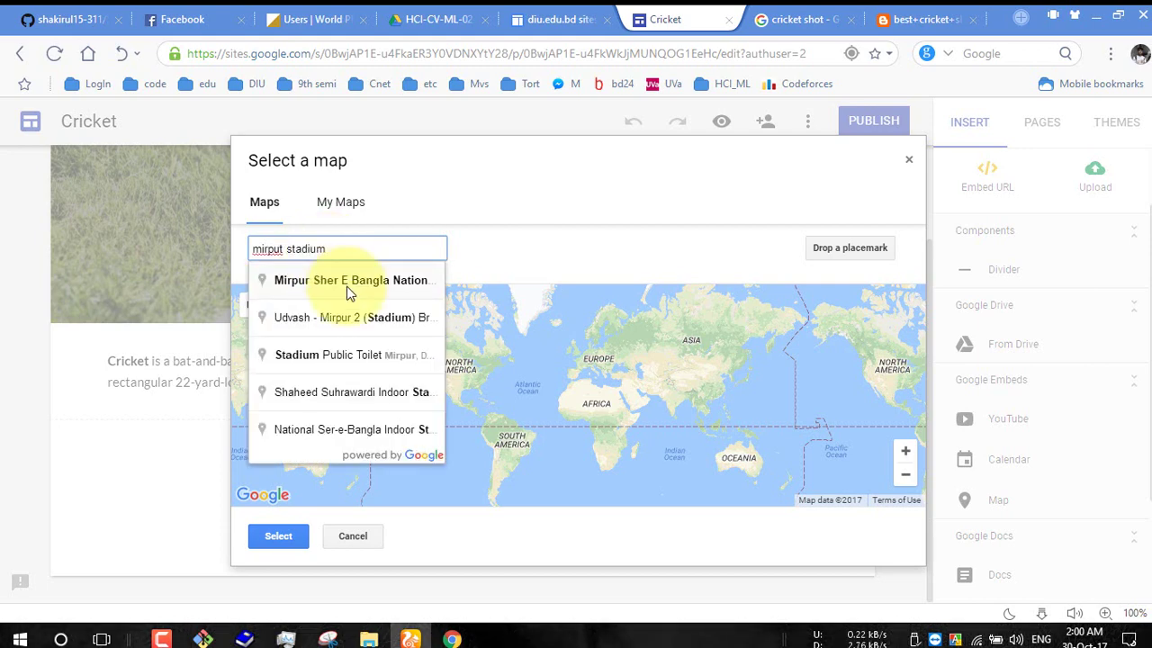
click(347, 283)
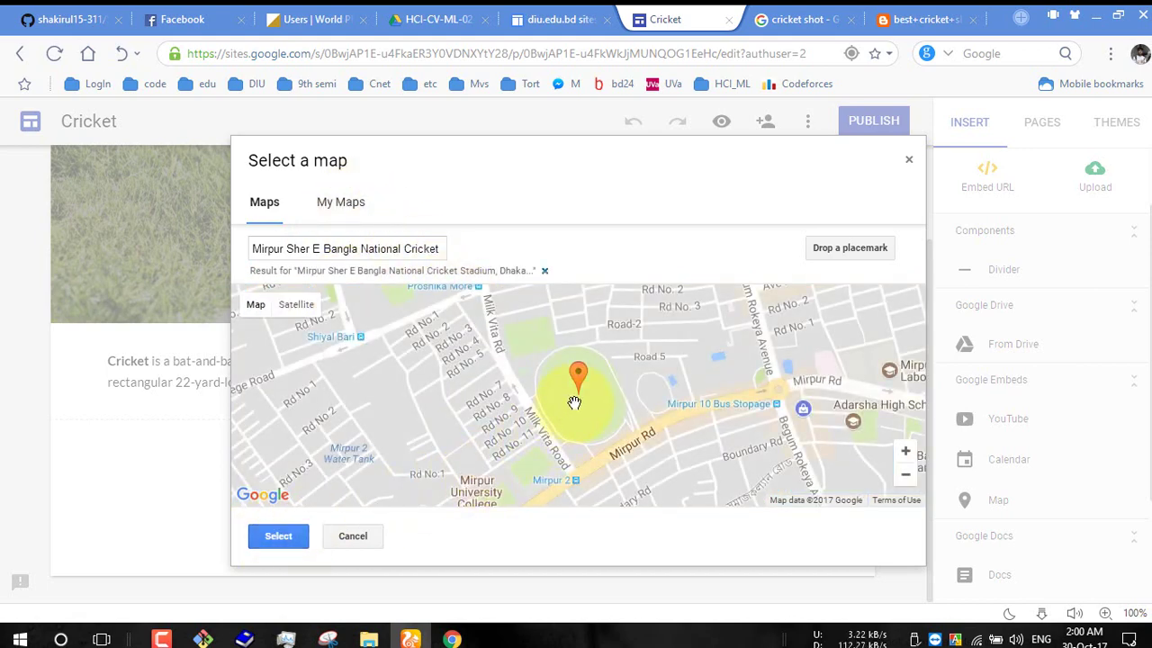
click(274, 534)
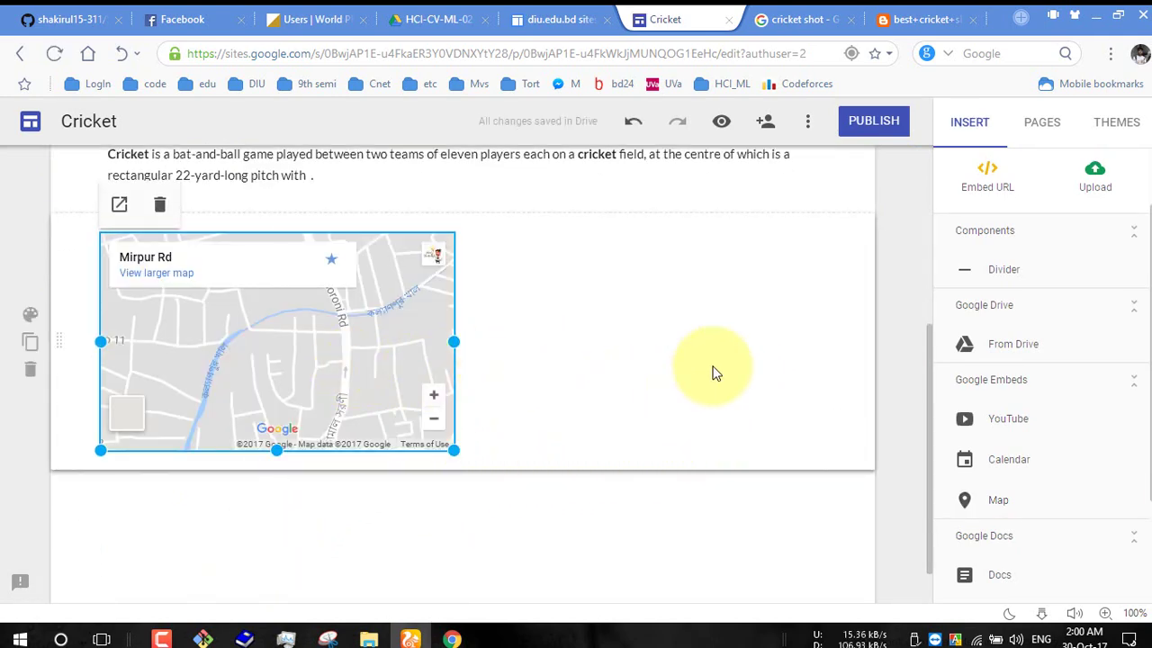
click(904, 293)
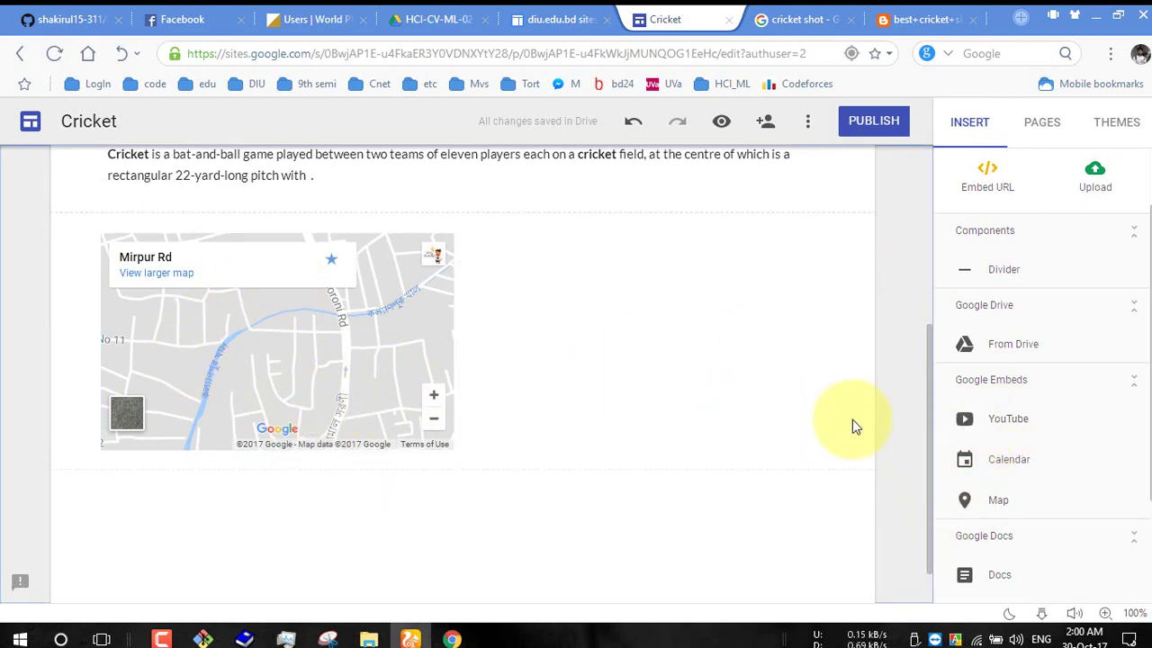
Open the Types of shots page and go to the empty area below the batsman image
scroll(590, 531, down, 1)
scroll(328, 500, up, 5)
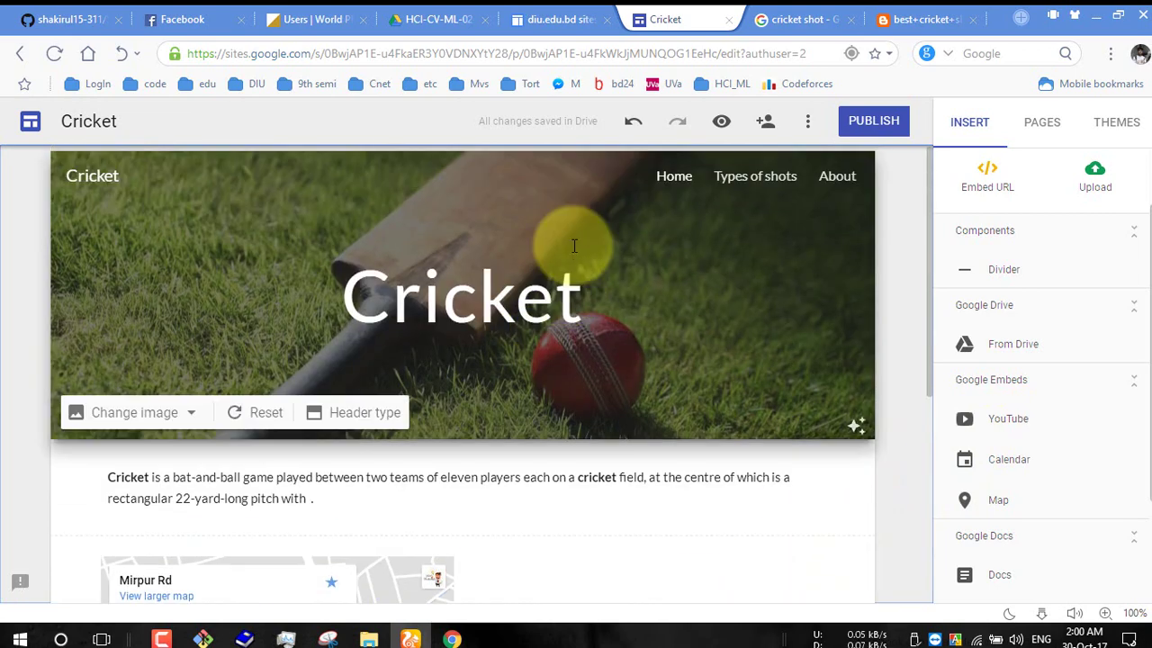
click(754, 177)
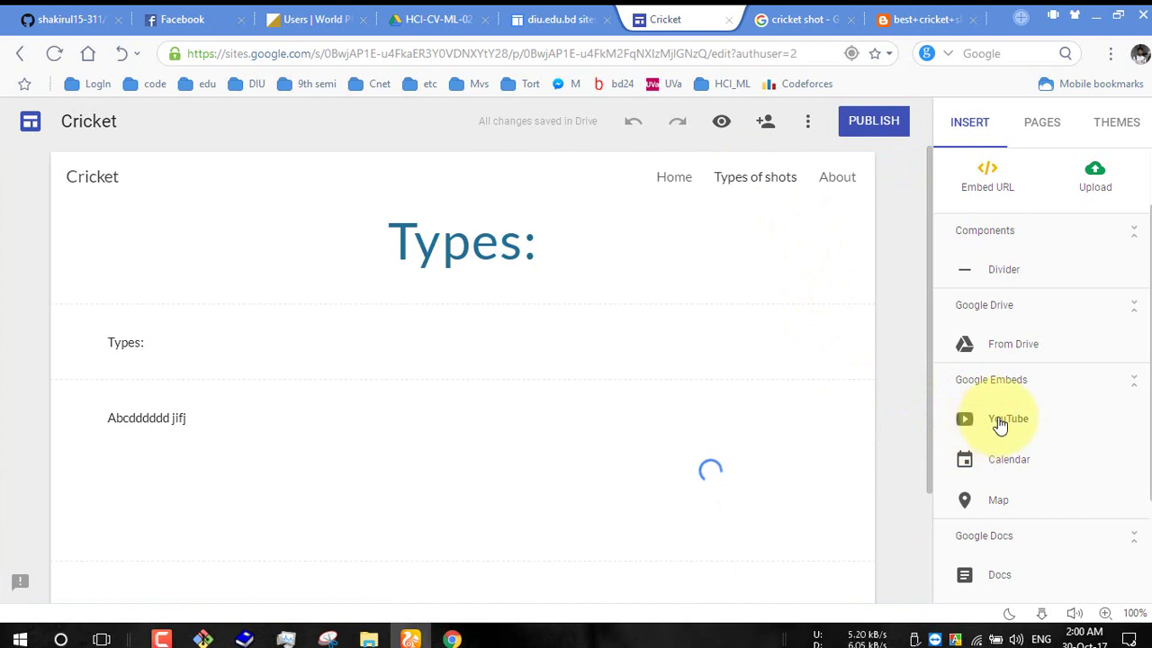
scroll(381, 531, down, 2)
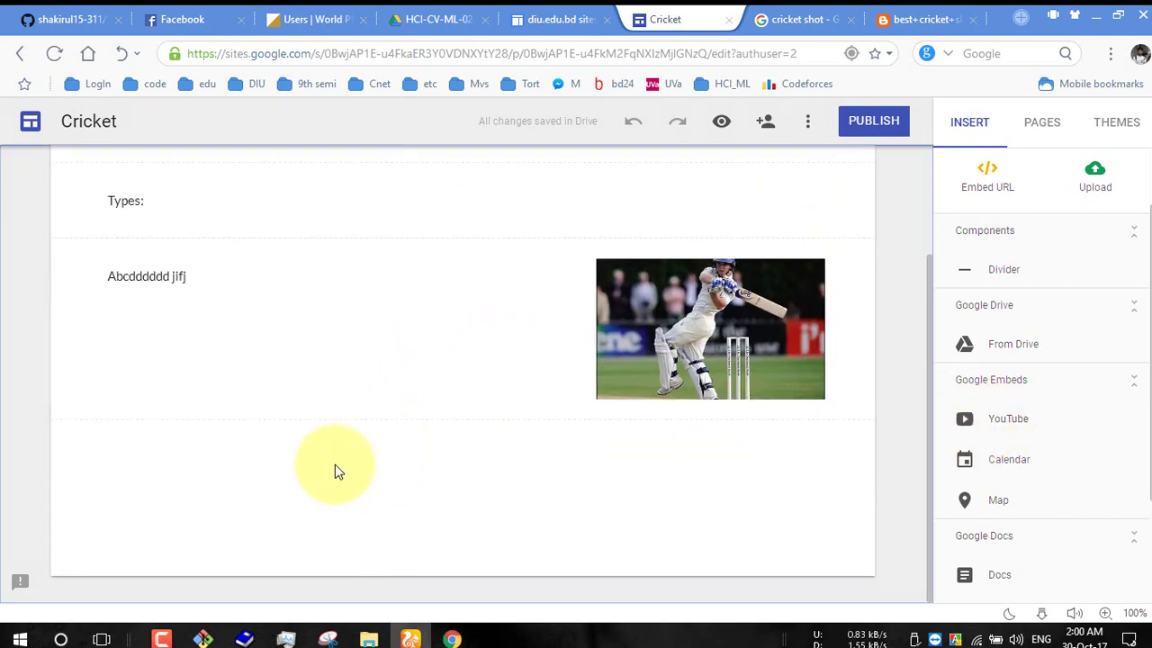
Search YouTube for "Cricket shots" and embed the video "Pull Shot Drills - Cricket Batting Tips" below the batsman image
click(1000, 421)
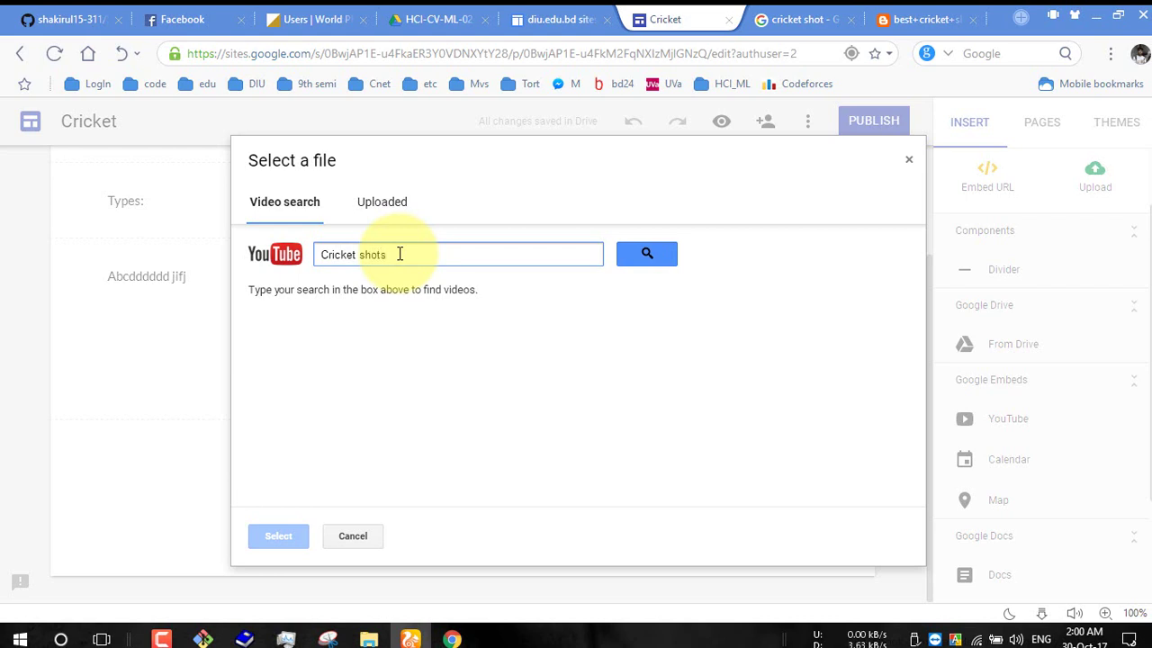
click(645, 257)
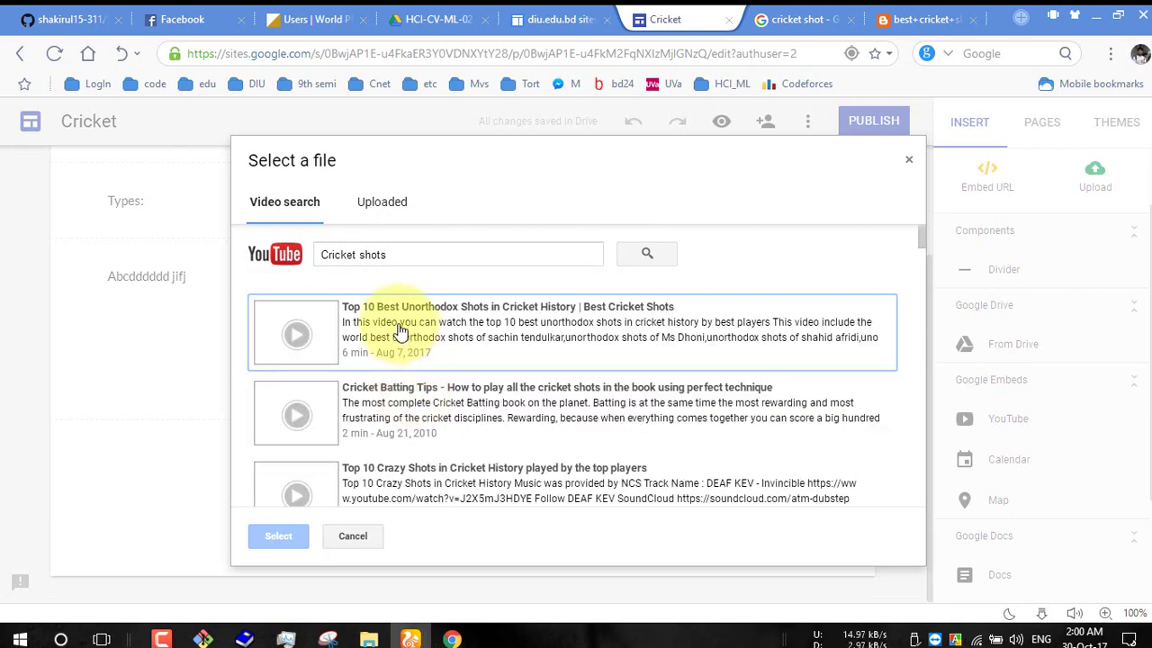
scroll(402, 417, down, 2)
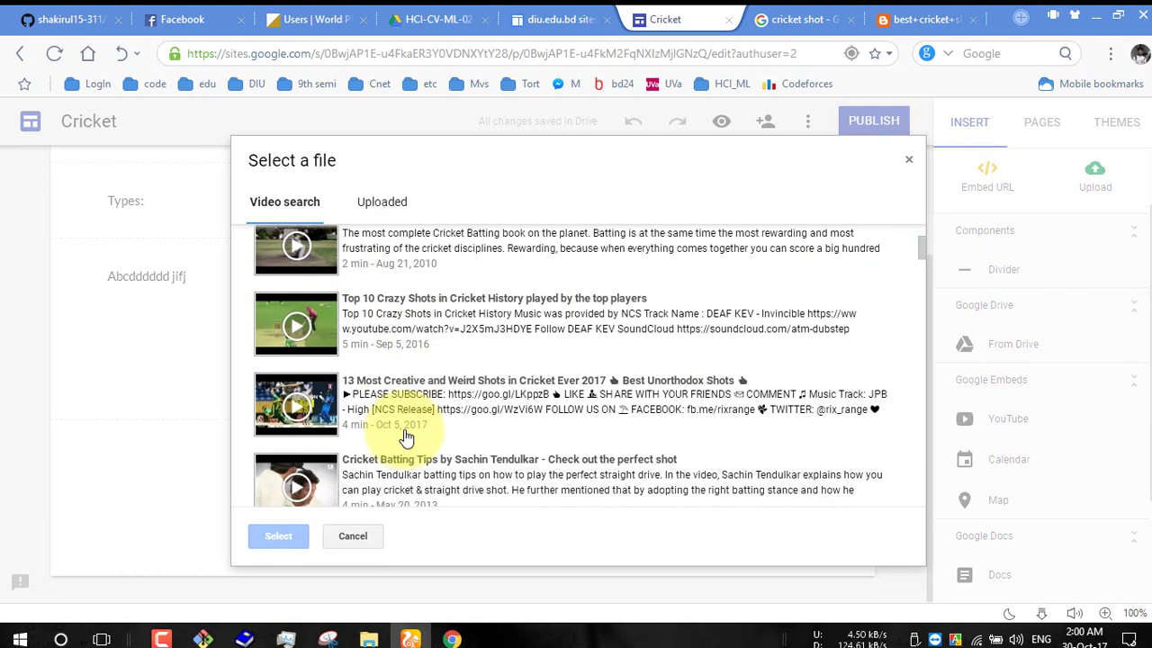
scroll(405, 436, down, 1)
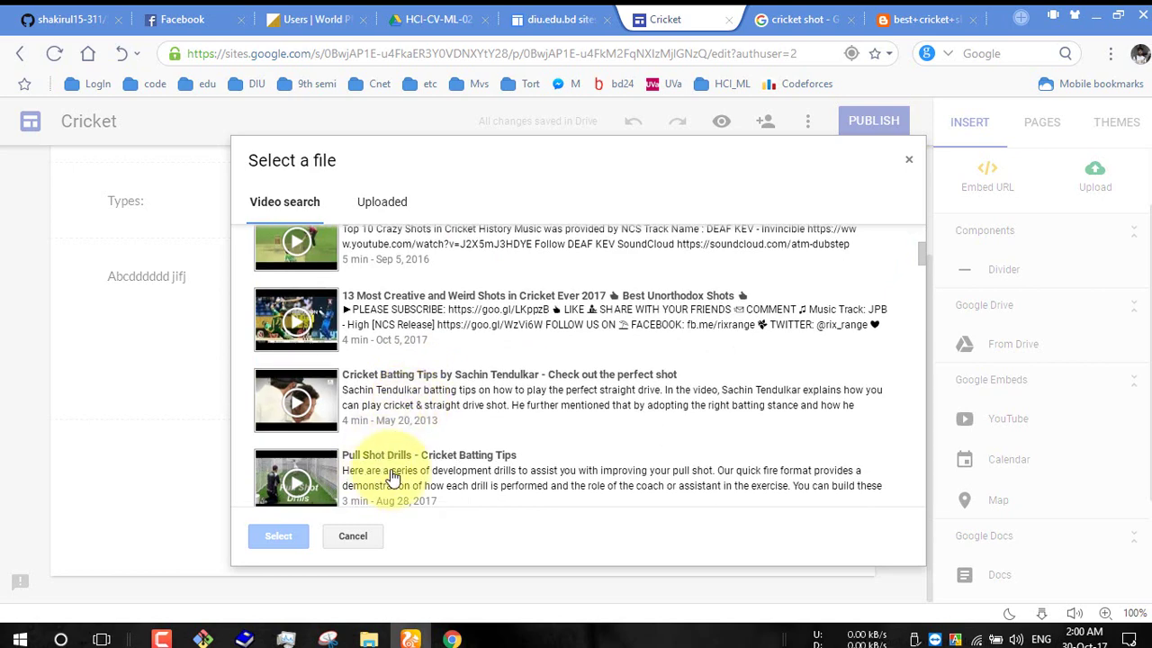
click(356, 463)
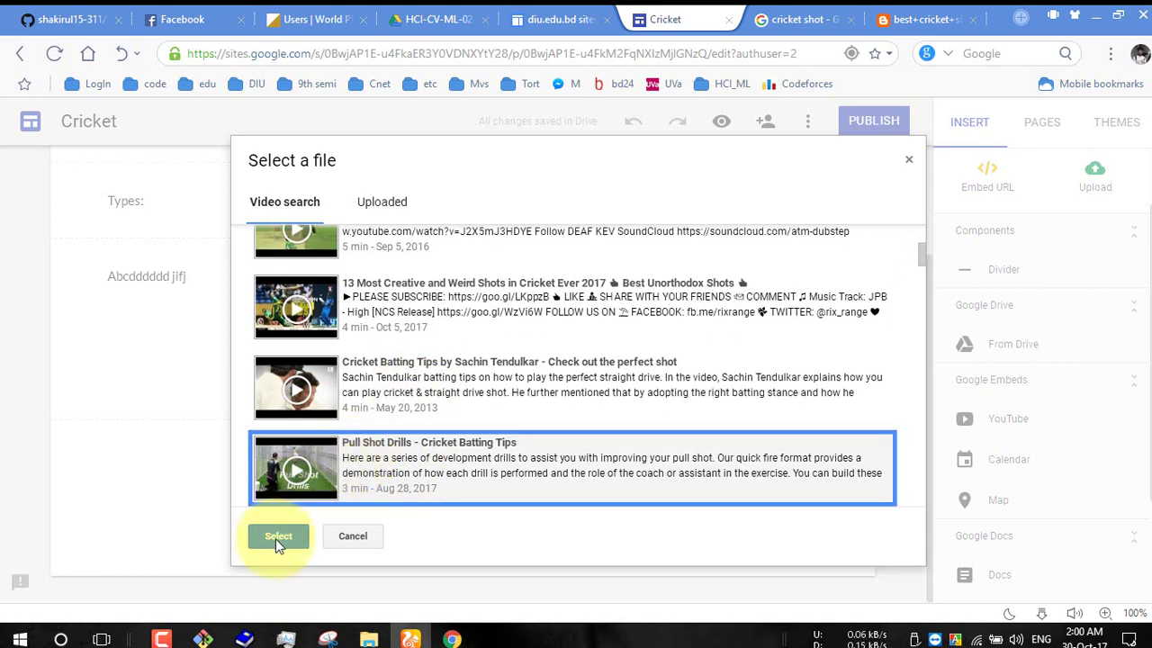
click(275, 538)
scroll(531, 431, down, 2)
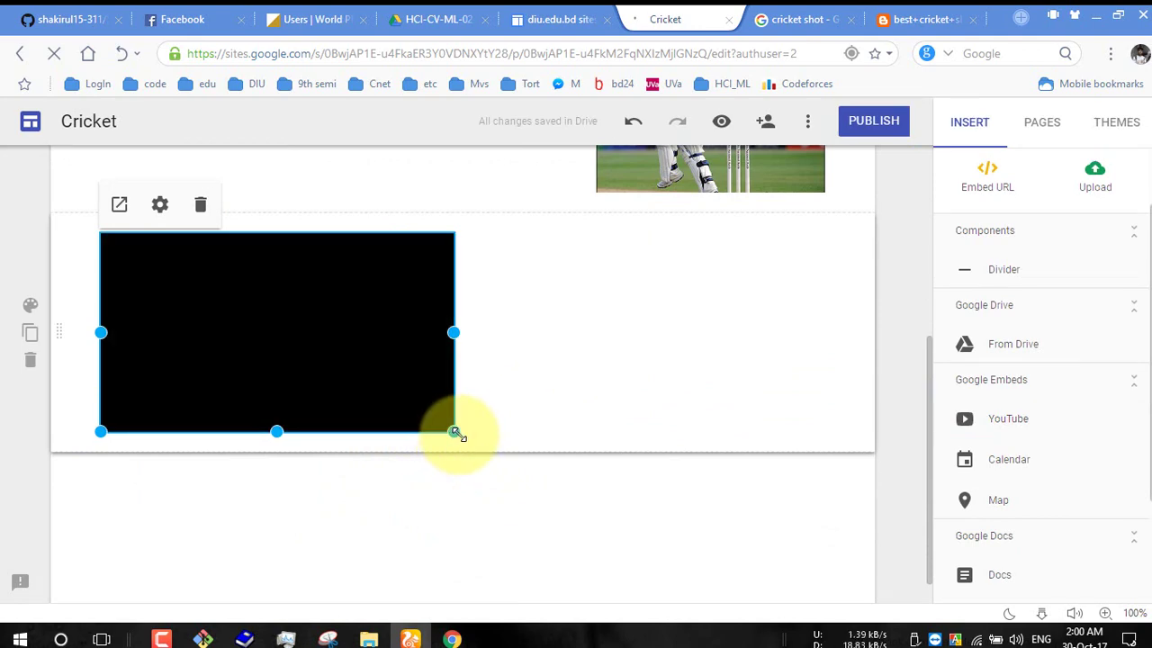
Enlarge the embedded Pull Shot Drills video on the Types of shots page by extending its lower-right corner outward
drag(454, 432, 515, 460)
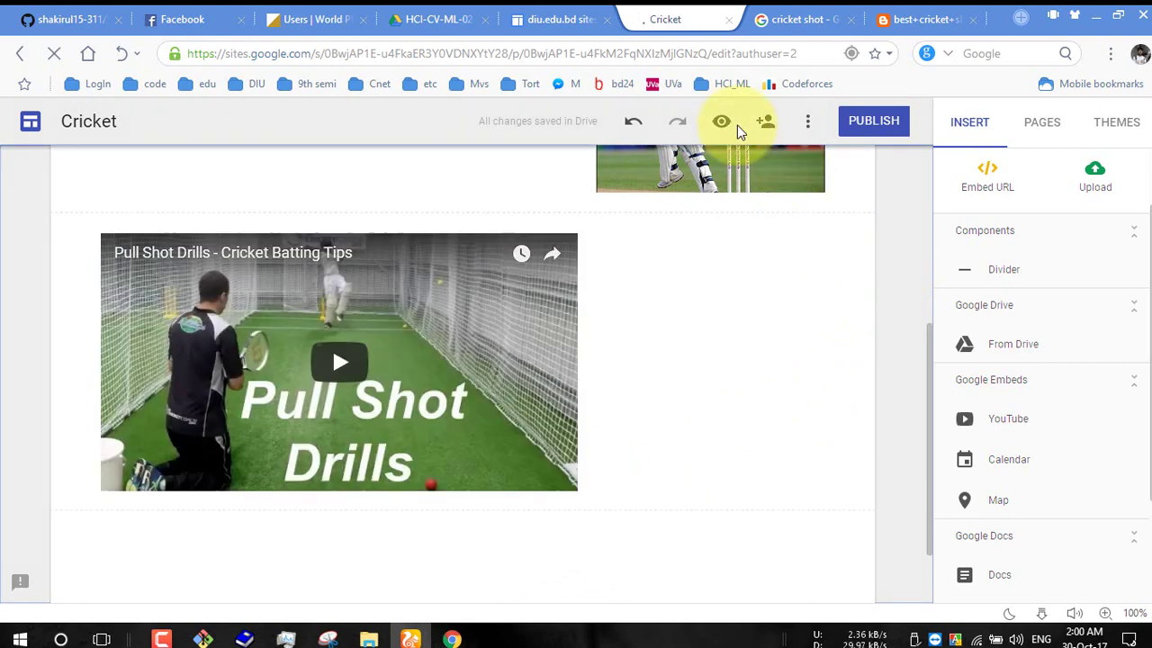
Preview the Cricket site and check the home page down to its embedded map
click(723, 126)
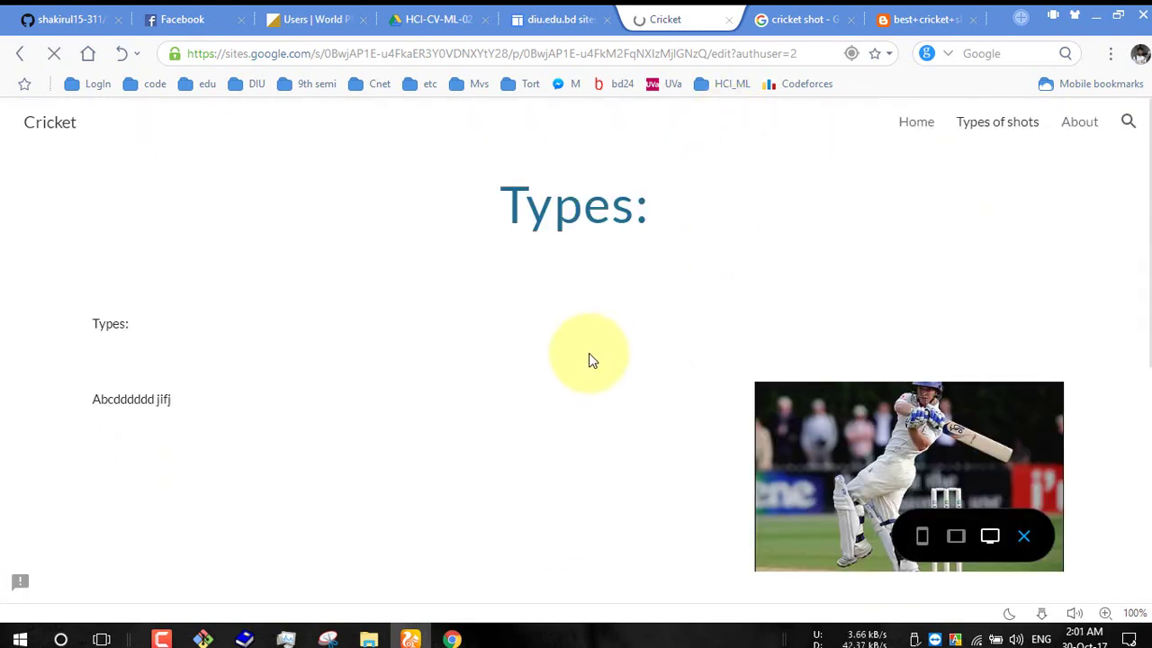
click(916, 124)
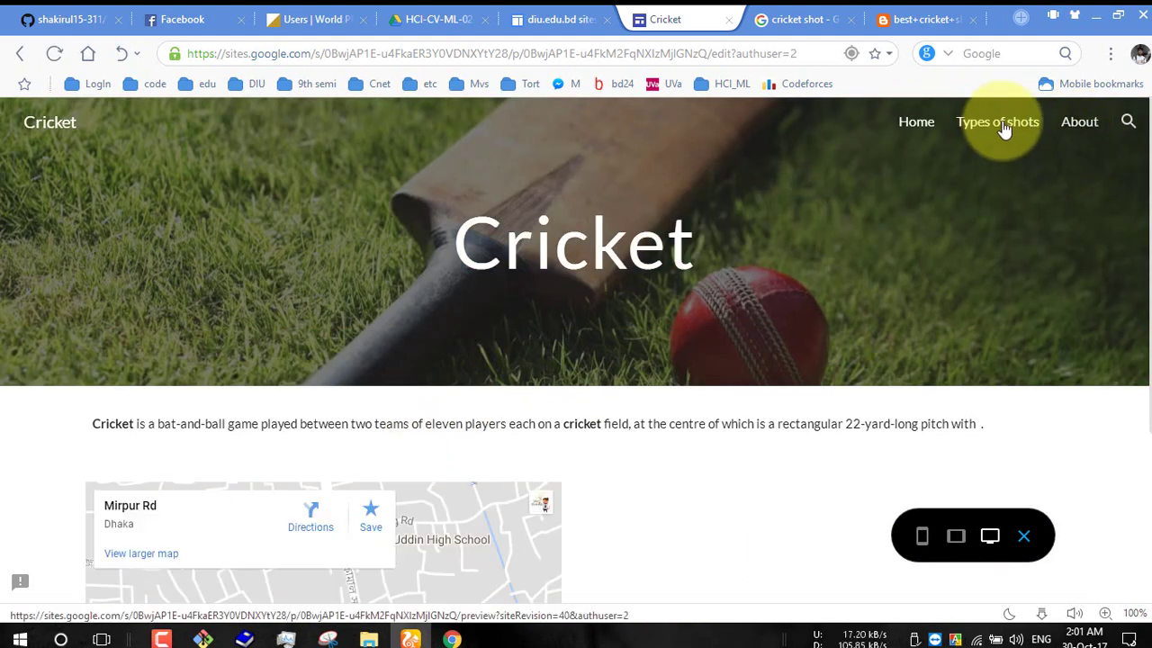
scroll(817, 317, down, 3)
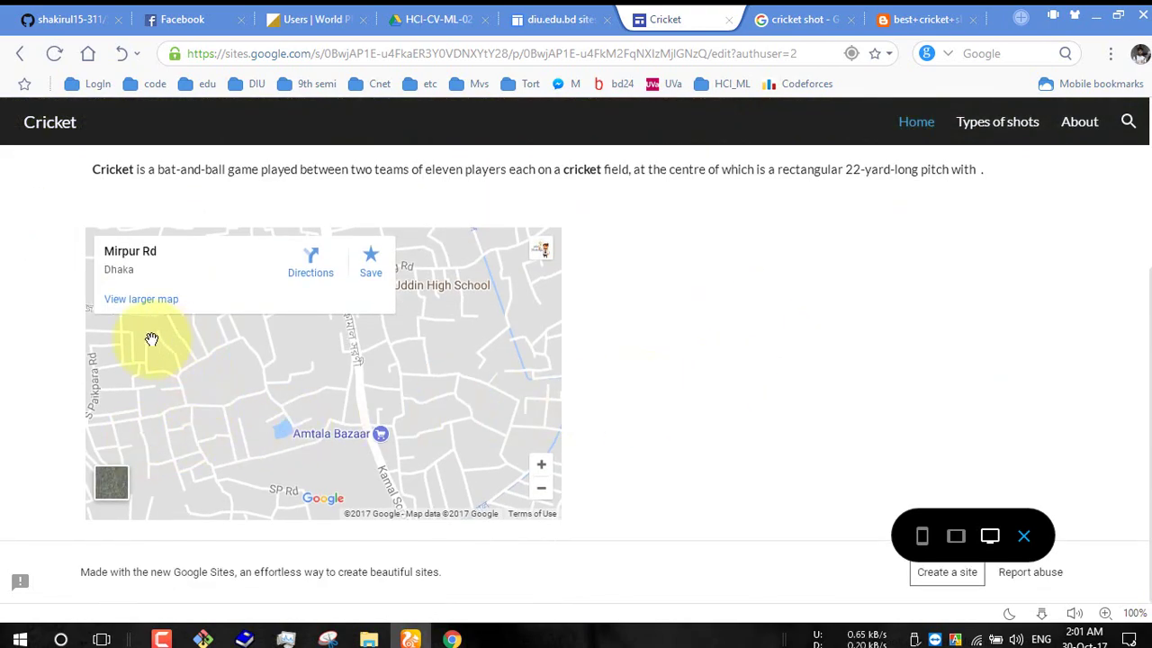
scroll(581, 427, up, 3)
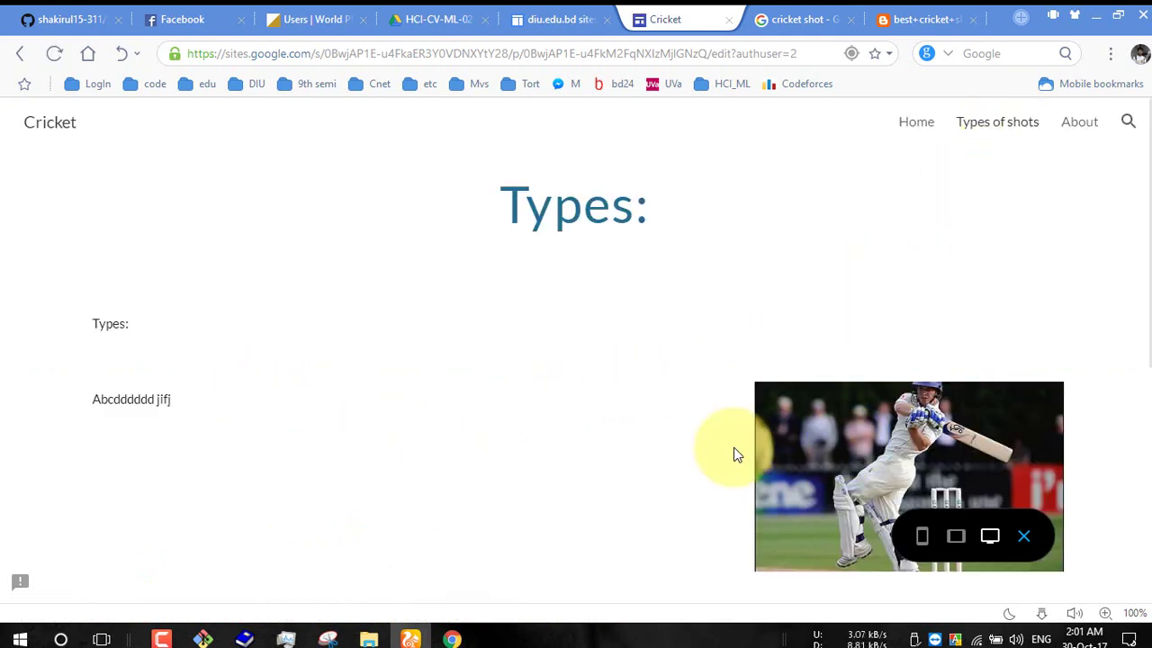
View the previewed Types of shots page down to the embedded Pull Shot Drills video, play it briefly and pause it
scroll(284, 436, down, 2)
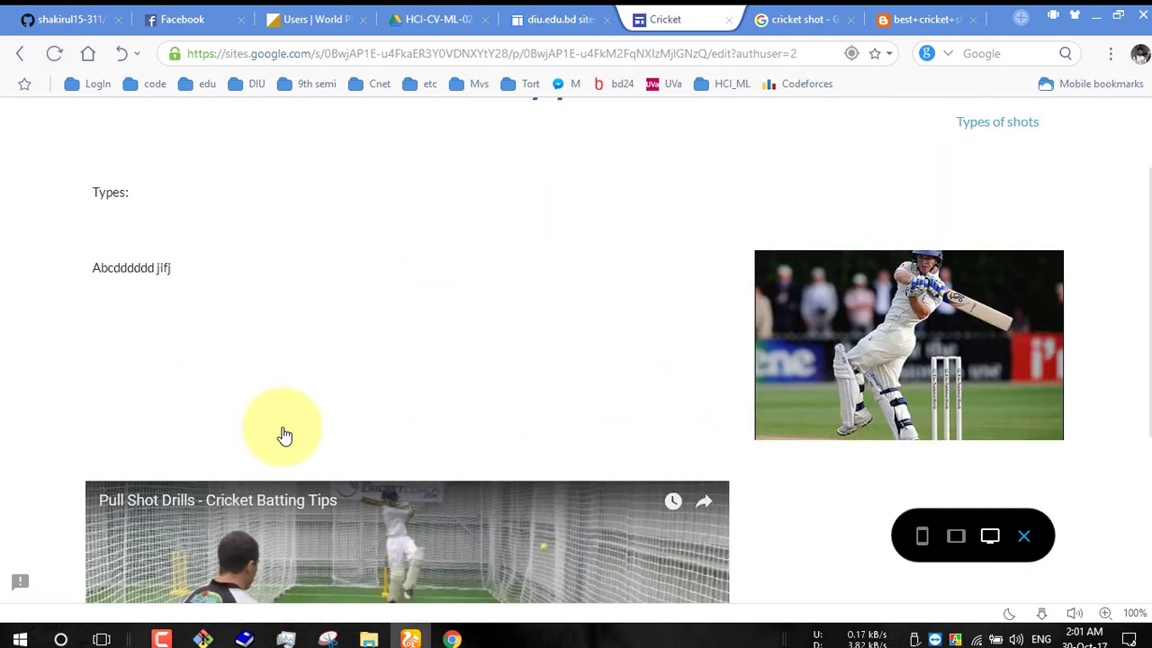
scroll(284, 436, down, 3)
click(406, 453)
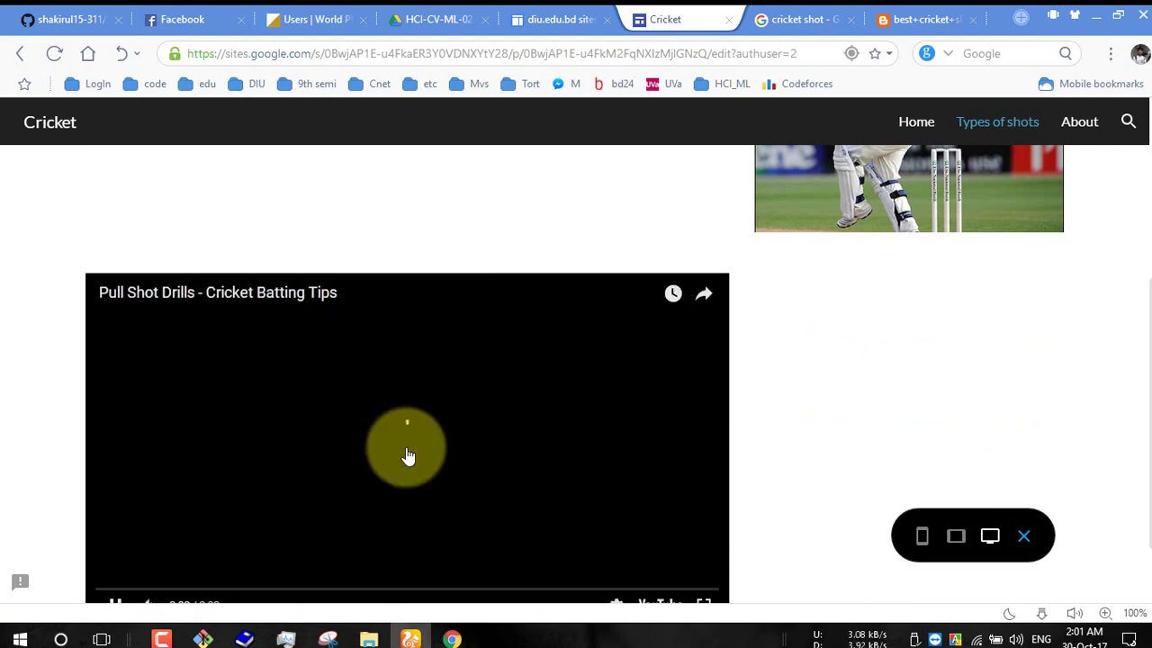
scroll(407, 447, down, 2)
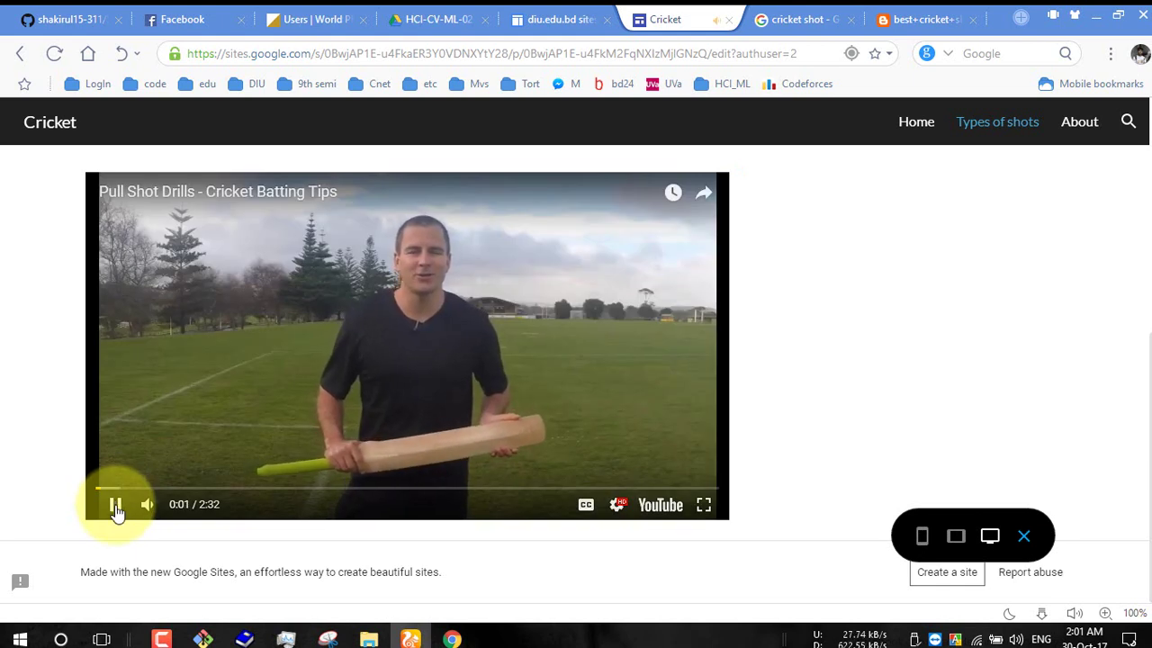
click(116, 508)
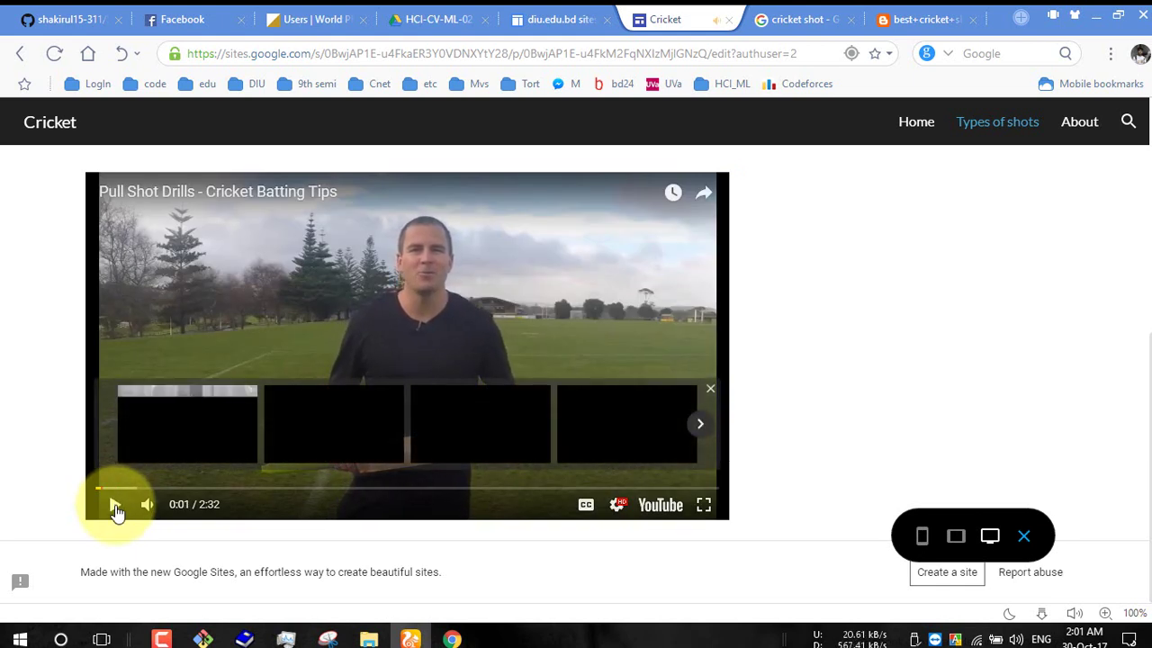